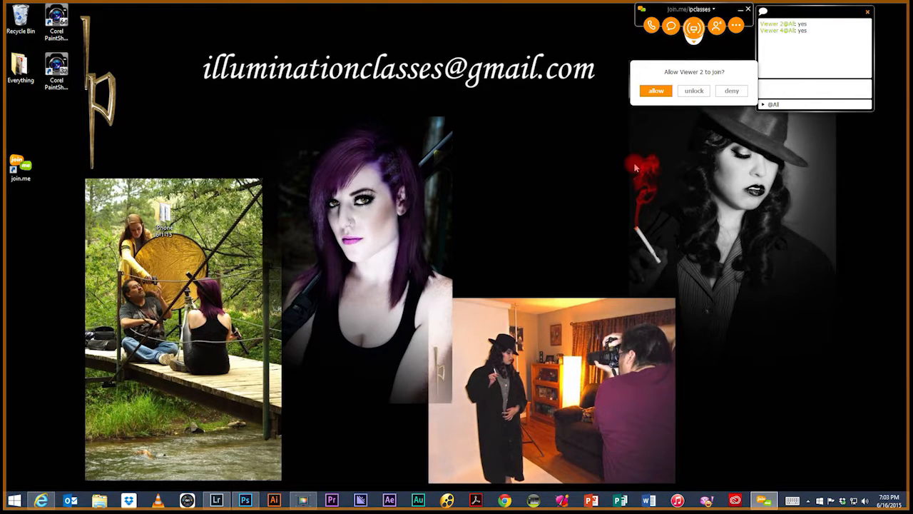
Step: Allow the two waiting viewers to join the screen-sharing meeting
click(655, 92)
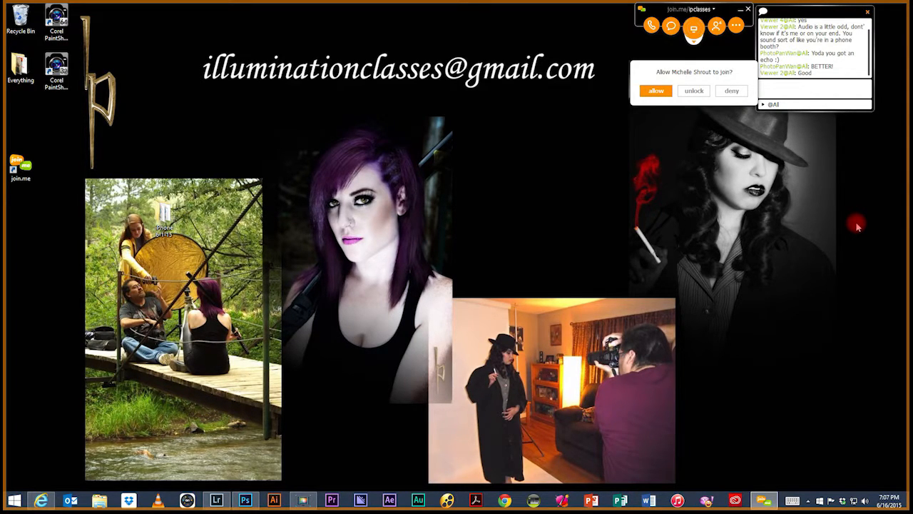
click(655, 92)
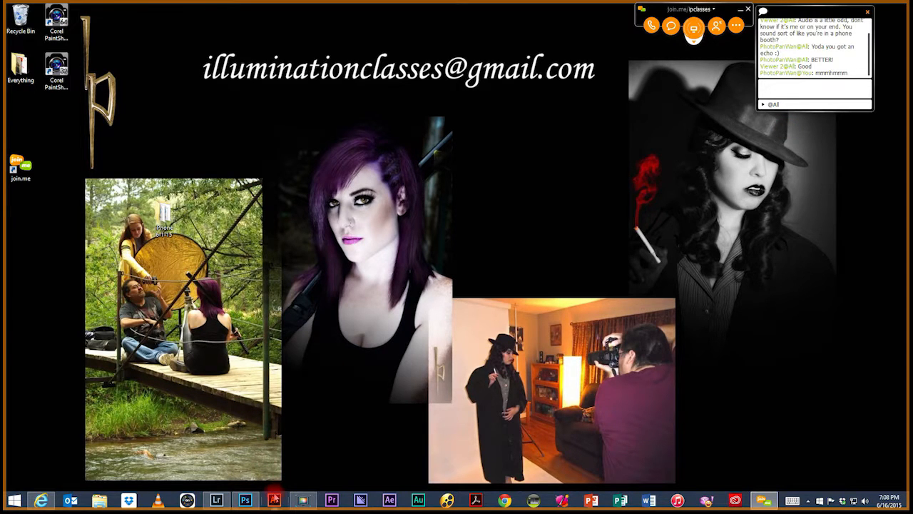
Step: Switch to Photoshop and create a new 8.5 x 11 inch RGB document at 72 pixels/inch with a white background
mouse_move(249, 502)
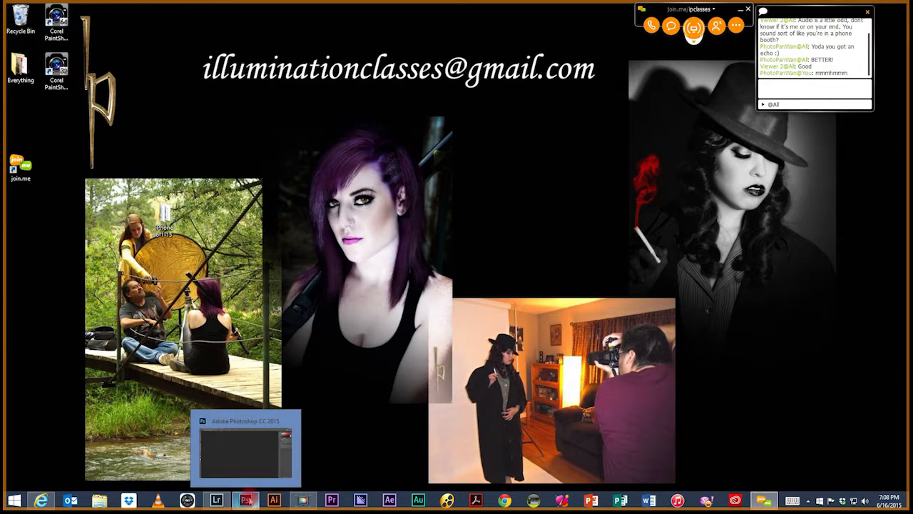
click(246, 500)
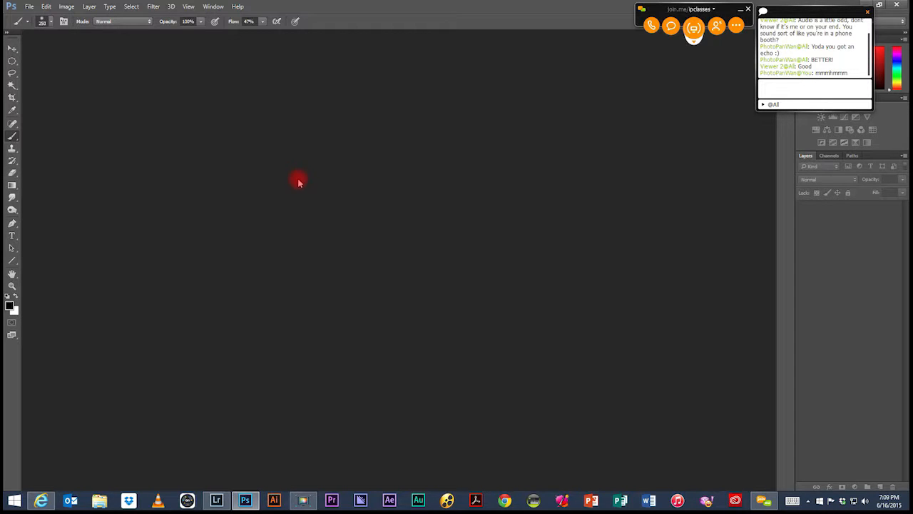
click(36, 9)
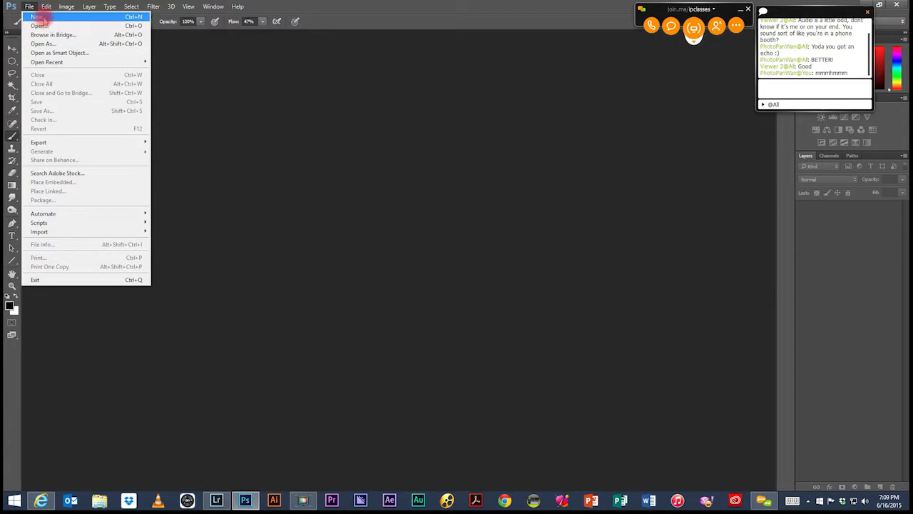
click(37, 16)
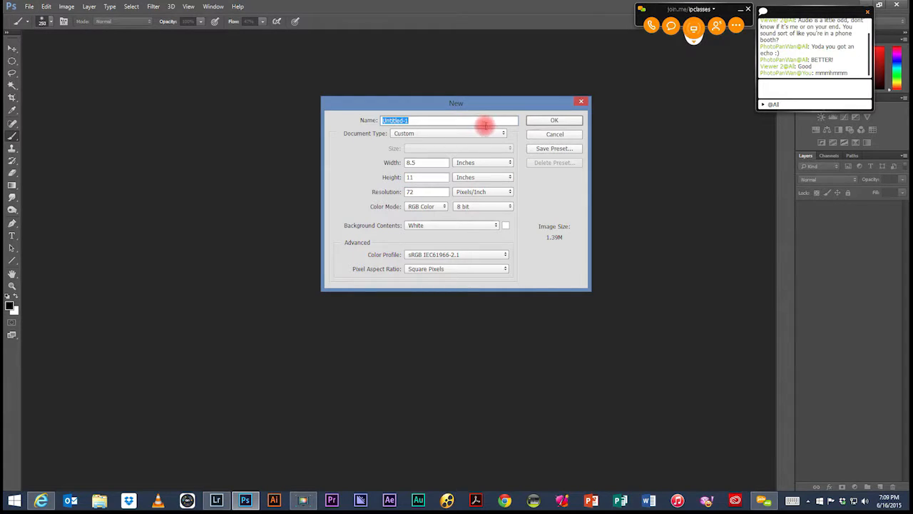
click(556, 121)
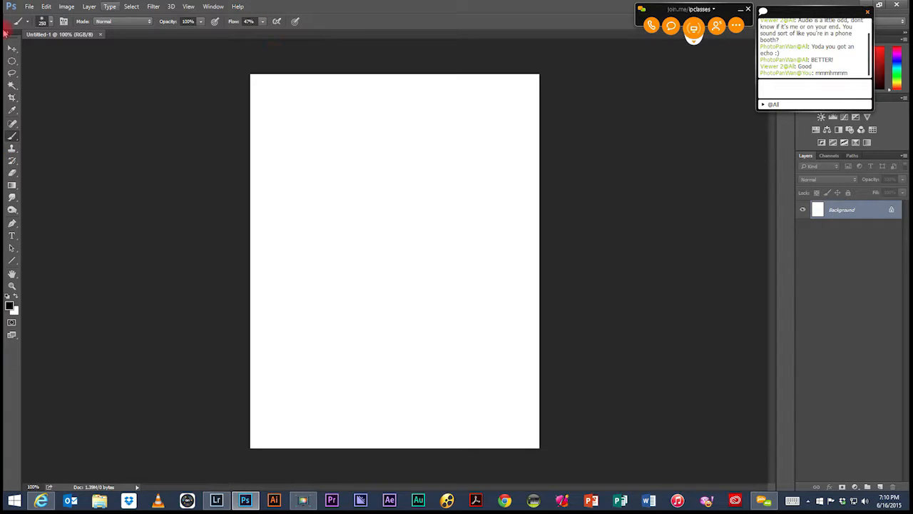
Step: Paint a soft black test dab on the upper canvas, reduce the brush size to 125 px, and undo the dab
click(339, 206)
key([)
key(bracketleft)
key(bracketleft)
key(bracketleft)
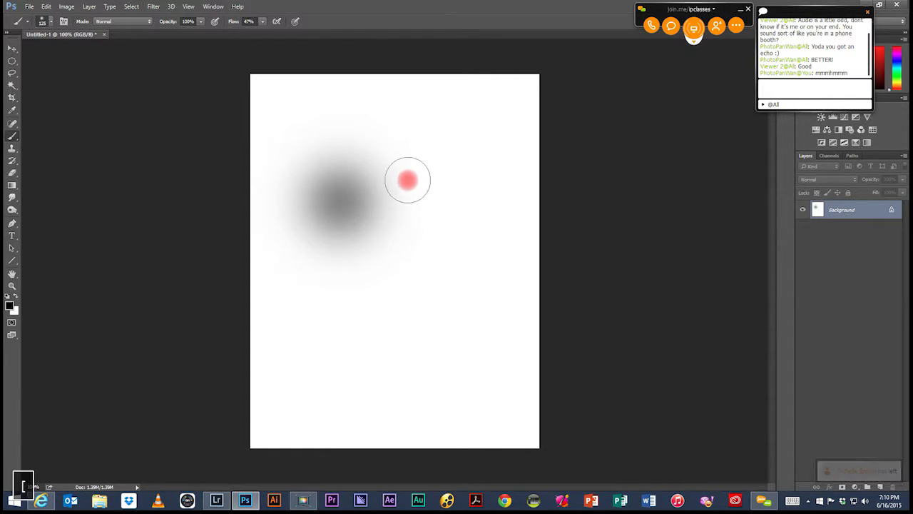
key(ctrl+z)
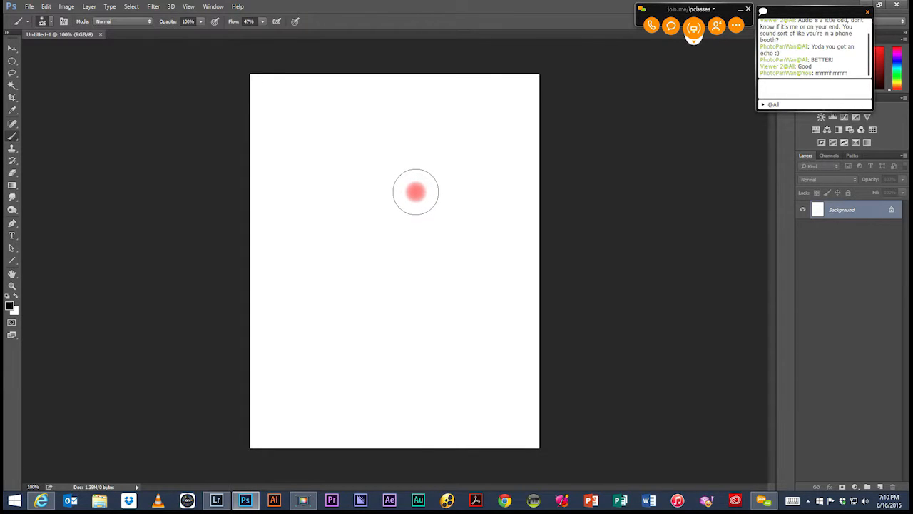
Step: Reduce the brush size to 50 px
key(bracketleft)
key(bracketleft)
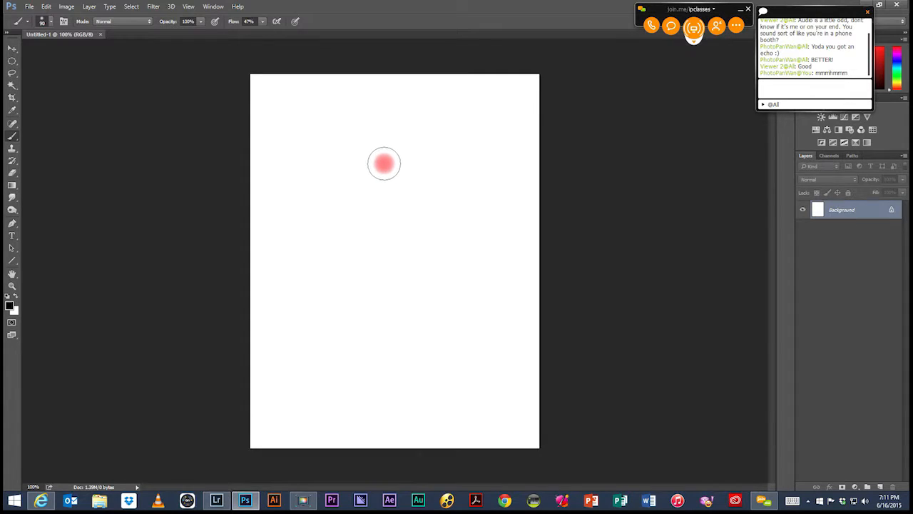
key(bracketleft)
key(bracketleft)
key(bracketleft)
key(bracketleft)
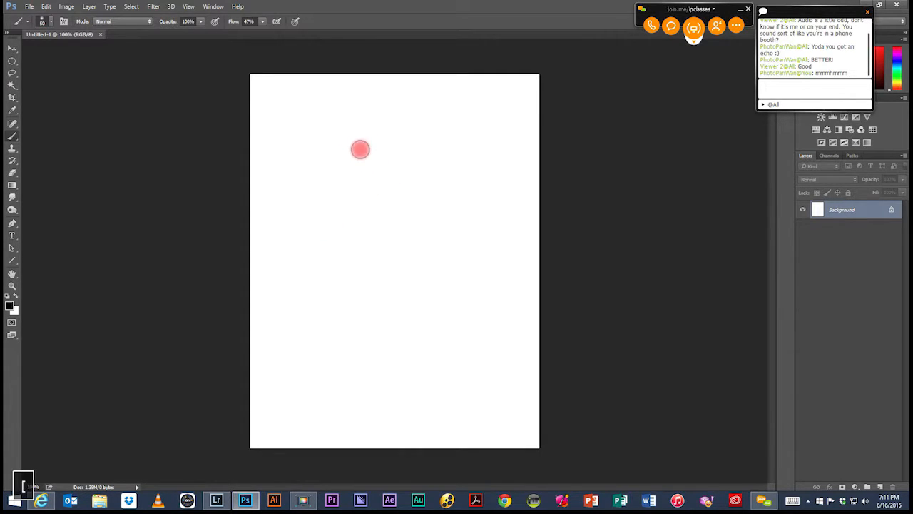
Step: Paint several short soft black strokes and a scattering of round blobs across the upper half of the canvas
click(332, 168)
click(355, 162)
mouse_move(384, 153)
mouse_down()
mouse_move(331, 169)
mouse_move(373, 157)
mouse_up()
mouse_move(325, 203)
mouse_down()
mouse_move(366, 191)
mouse_move(334, 207)
mouse_move(435, 177)
mouse_up()
click(392, 183)
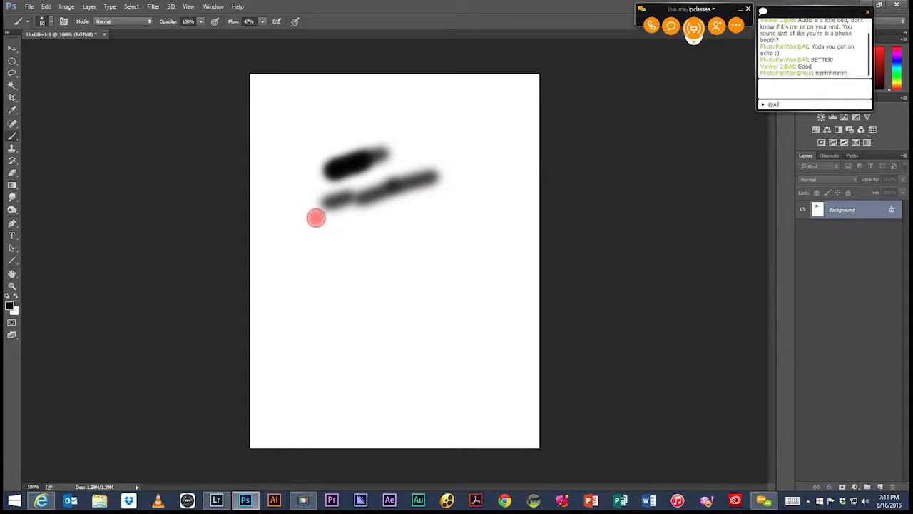
drag(328, 224, 381, 212)
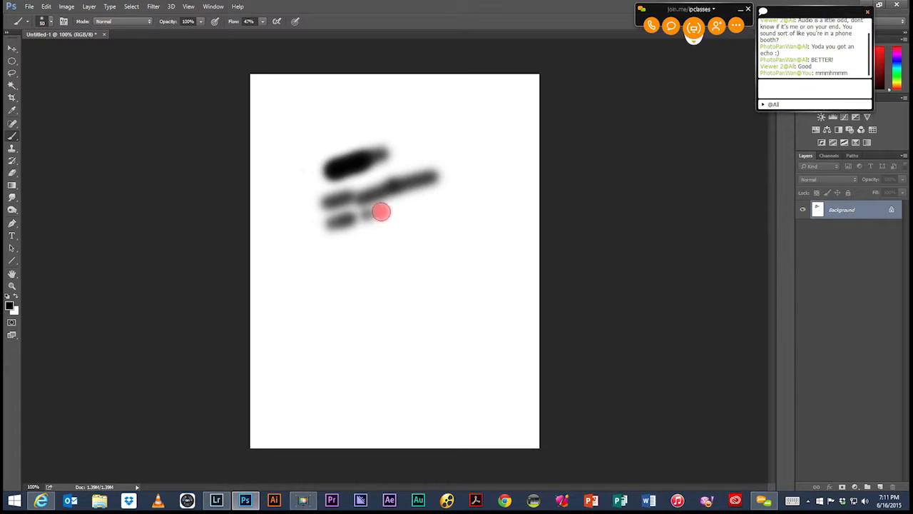
mouse_move(323, 249)
mouse_down()
mouse_move(443, 236)
mouse_move(418, 240)
mouse_move(436, 237)
mouse_move(427, 266)
mouse_up()
drag(465, 198, 473, 192)
mouse_move(483, 153)
mouse_down()
mouse_move(455, 133)
mouse_move(452, 144)
mouse_up()
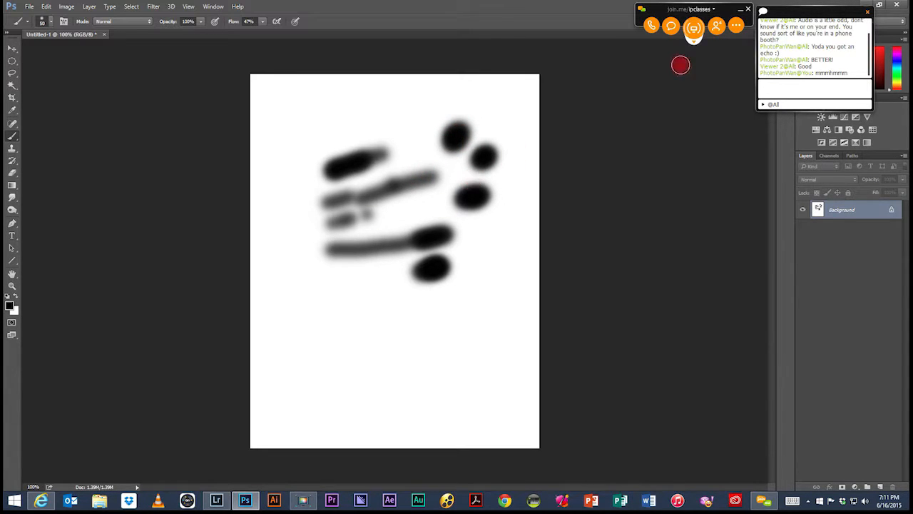
Step: Move the meeting chat window below the meeting controls and choose the soft round brush preset
drag(826, 16, 705, 62)
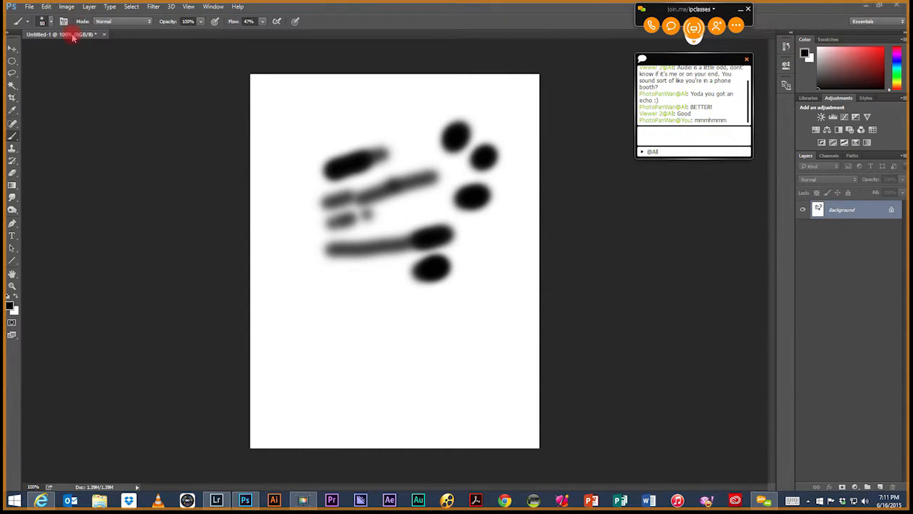
click(43, 24)
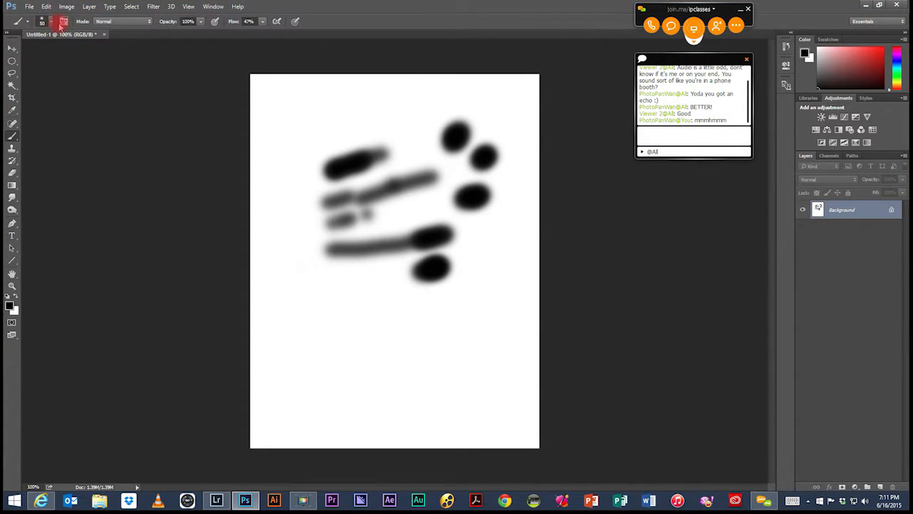
click(52, 23)
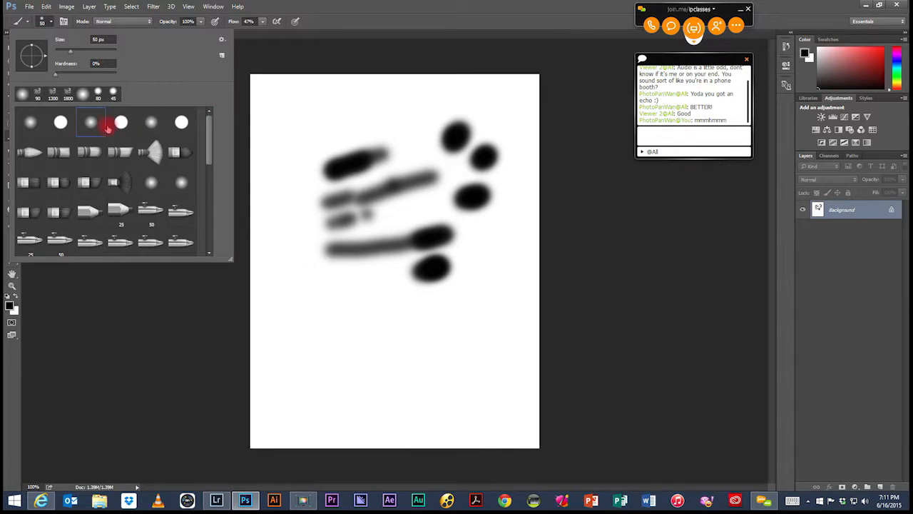
double_click(91, 124)
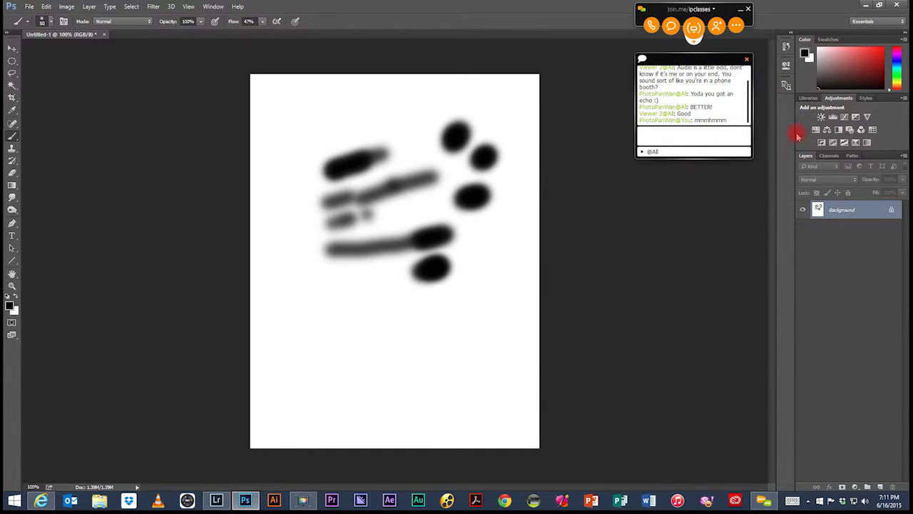
Step: Show the detailed brush settings and move the meeting chat window clear of them
click(212, 9)
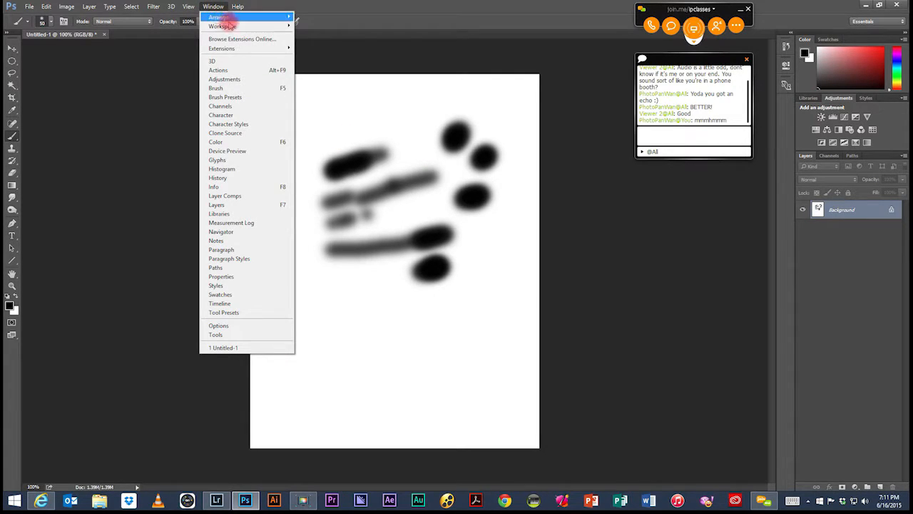
click(251, 90)
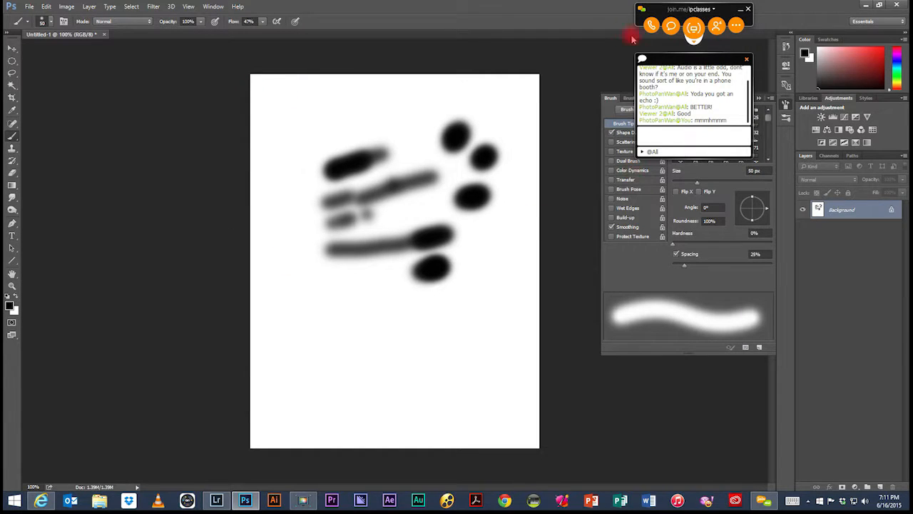
drag(694, 61, 572, 9)
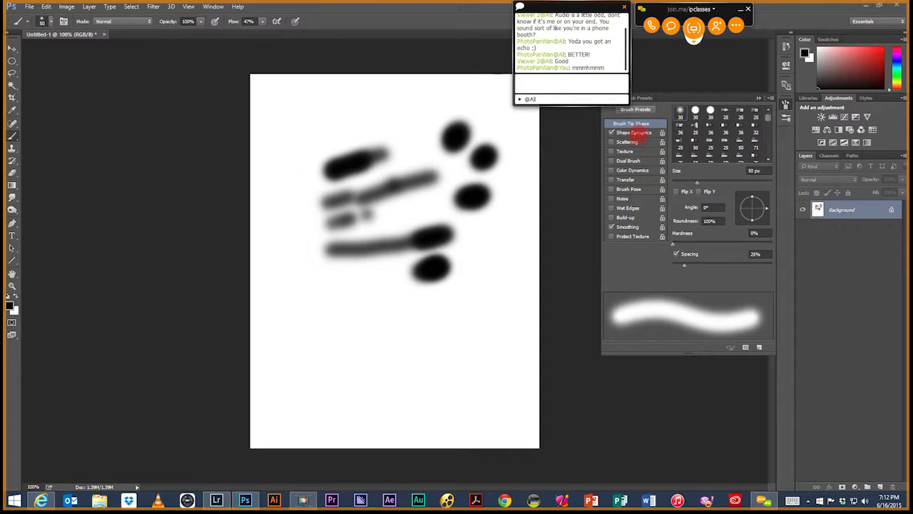
Step: Set the Shape Dynamics size jitter to 79% and paint two long diagonal strokes across the lower canvas
click(633, 133)
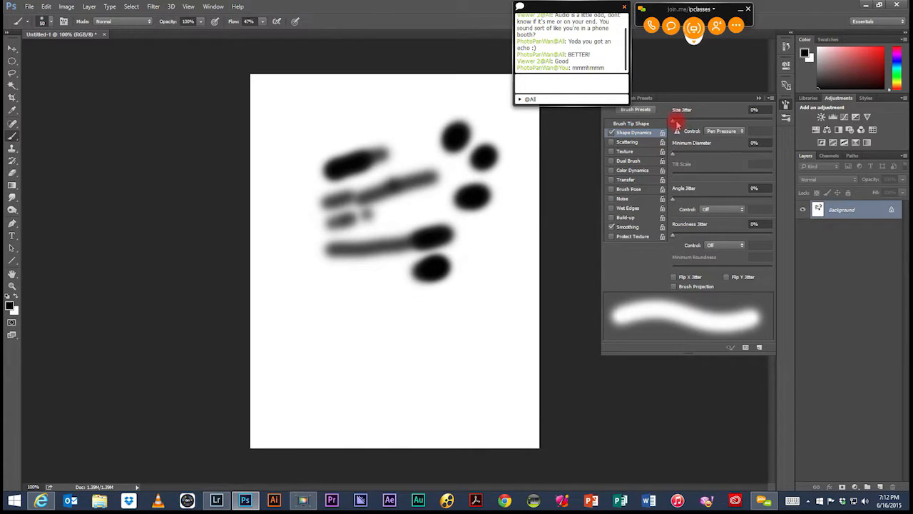
mouse_move(676, 123)
mouse_down()
mouse_move(777, 121)
mouse_move(752, 122)
mouse_up()
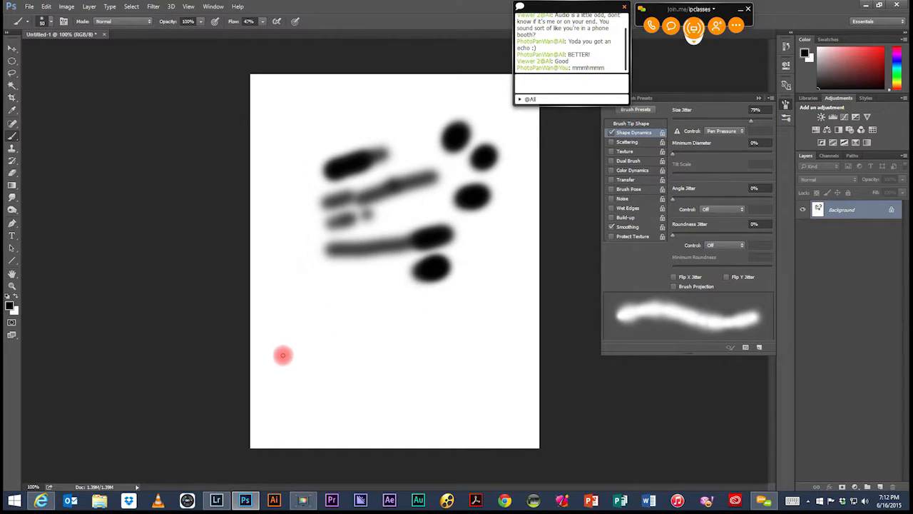
drag(281, 359, 492, 279)
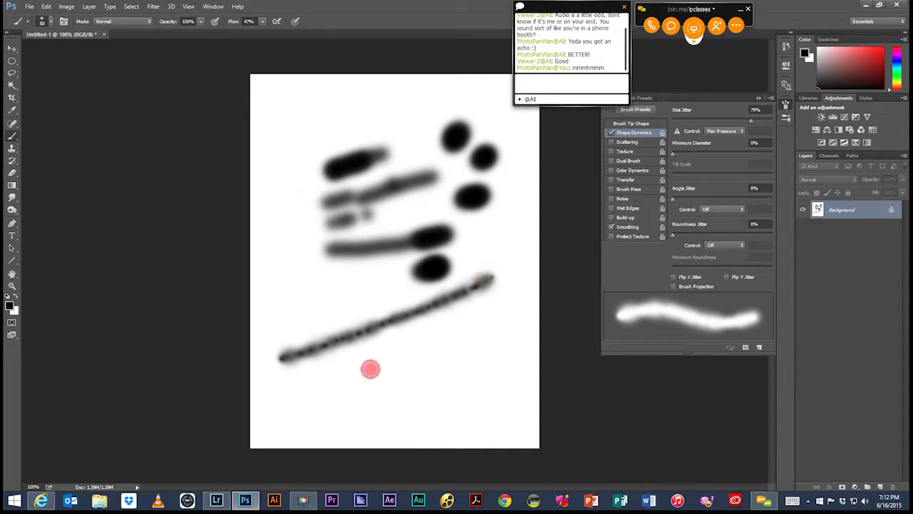
drag(322, 393, 511, 303)
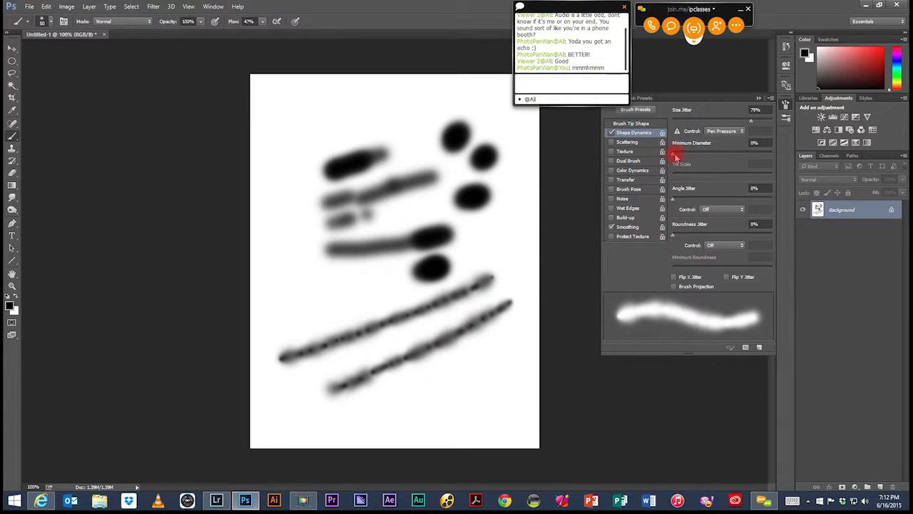
Step: Set the Shape Dynamics minimum diameter to 74% and collapse the brush settings
drag(676, 156, 747, 158)
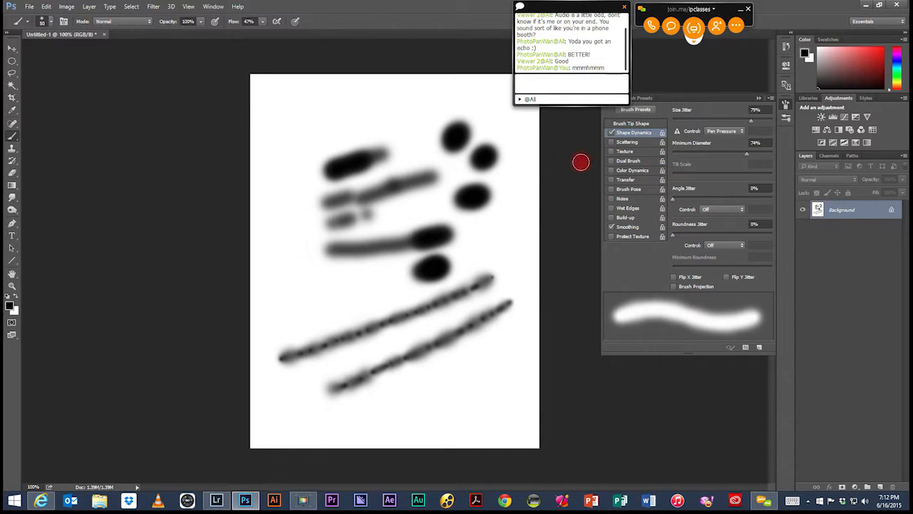
click(761, 100)
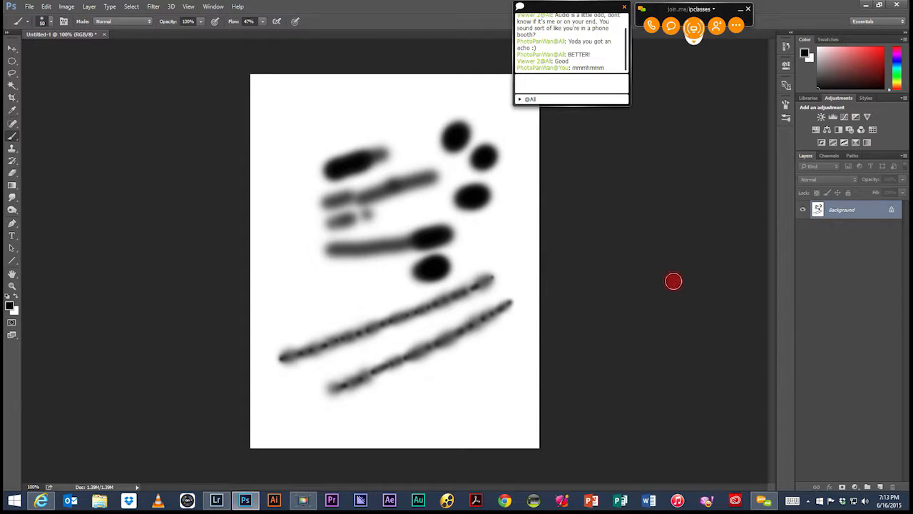
Step: Select the entire canvas, try to delete its contents, and cancel the Fill options
key(ctrl+a)
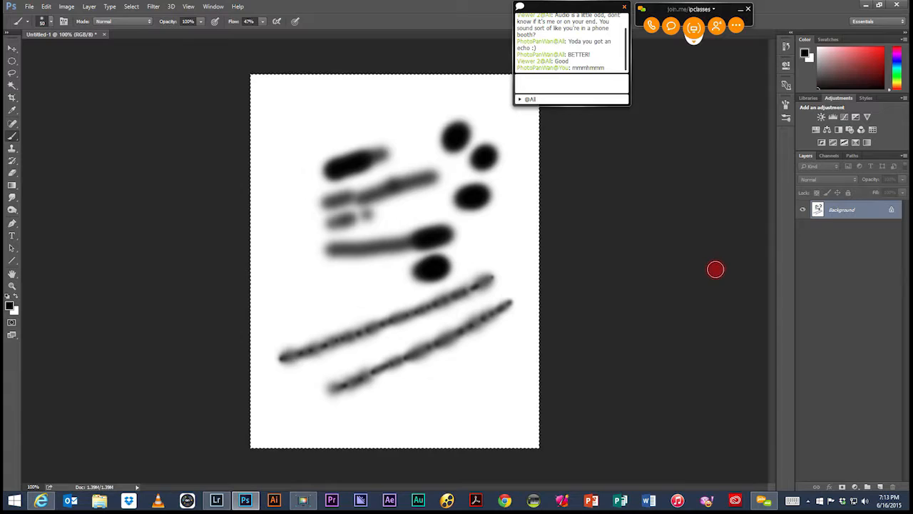
key(Delete)
click(255, 178)
key(b)
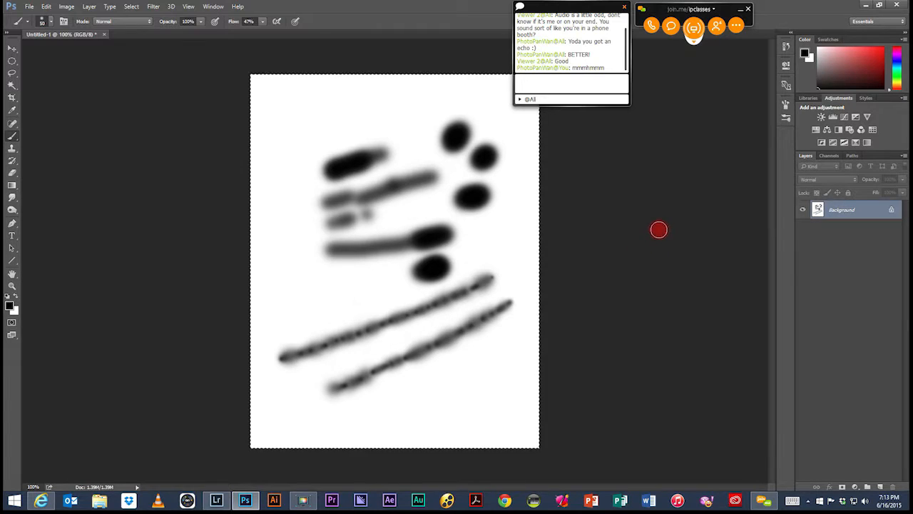
key(Delete)
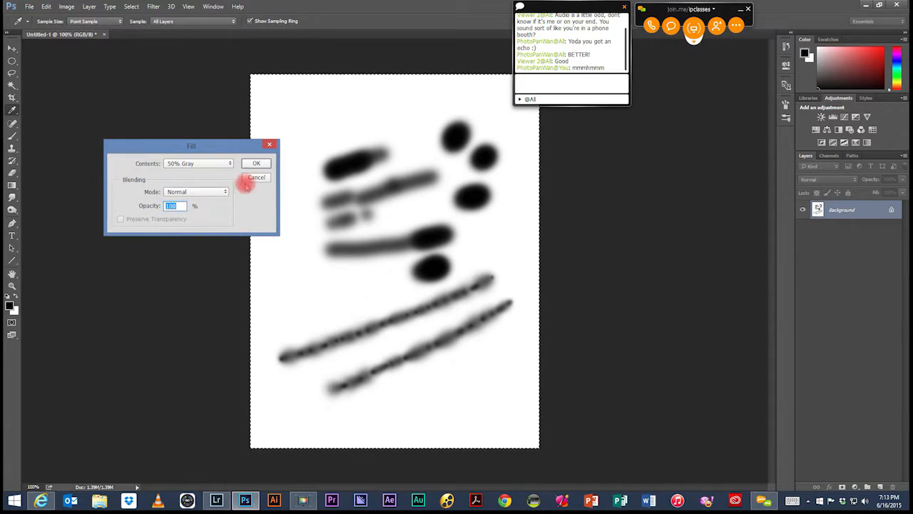
click(257, 179)
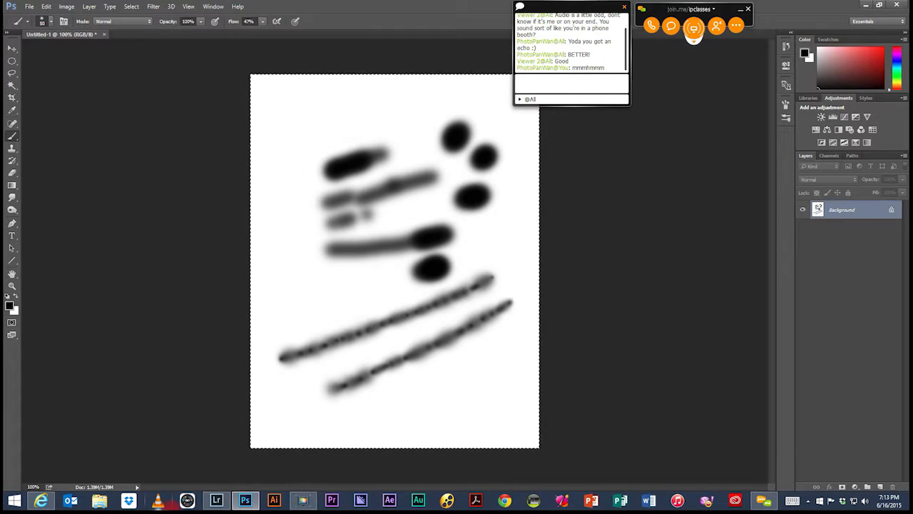
Step: Zoom the canvas in and out to examine the painted strokes at different magnifications
key(alt)
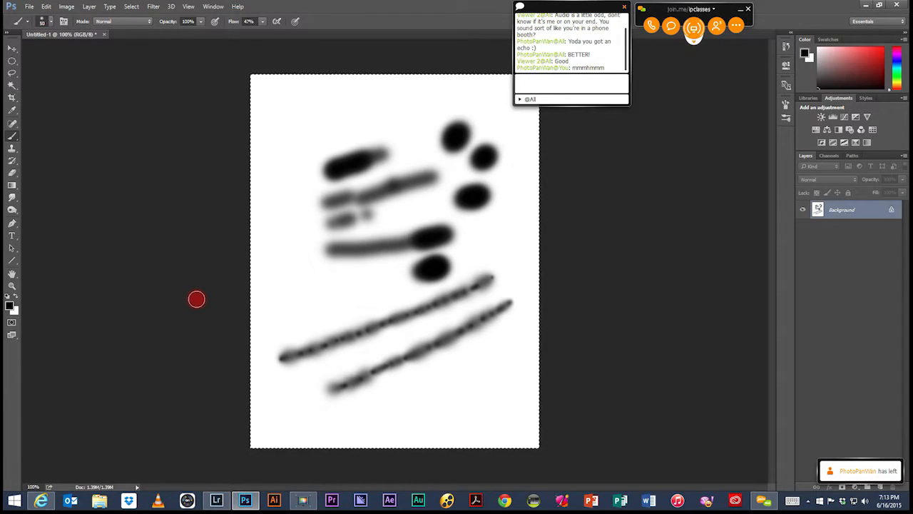
scroll(196, 299, down, 1)
scroll(196, 299, up, 4)
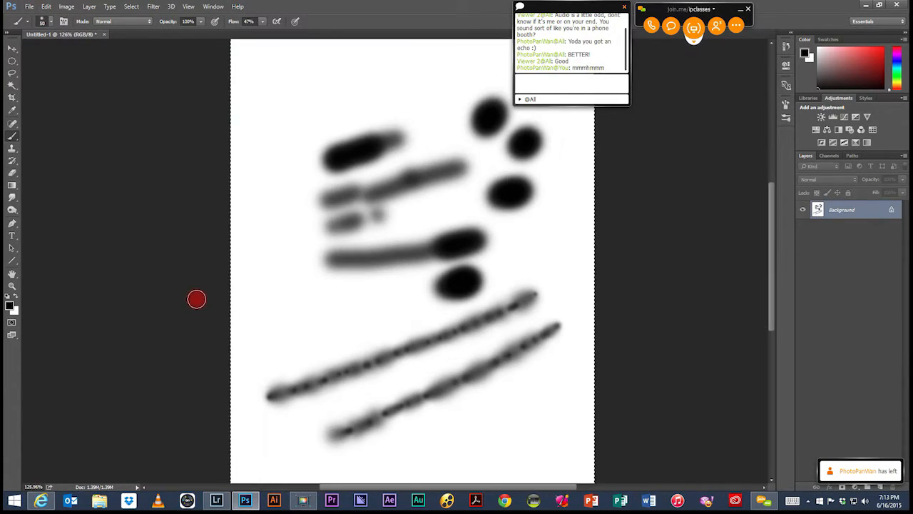
scroll(197, 299, down, 3)
scroll(198, 298, up, 2)
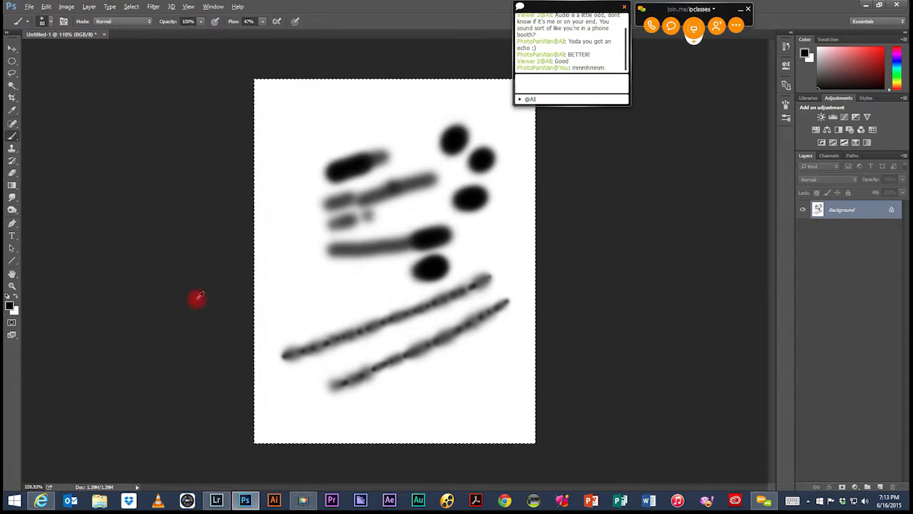
scroll(198, 297, up, 2)
scroll(198, 298, up, 2)
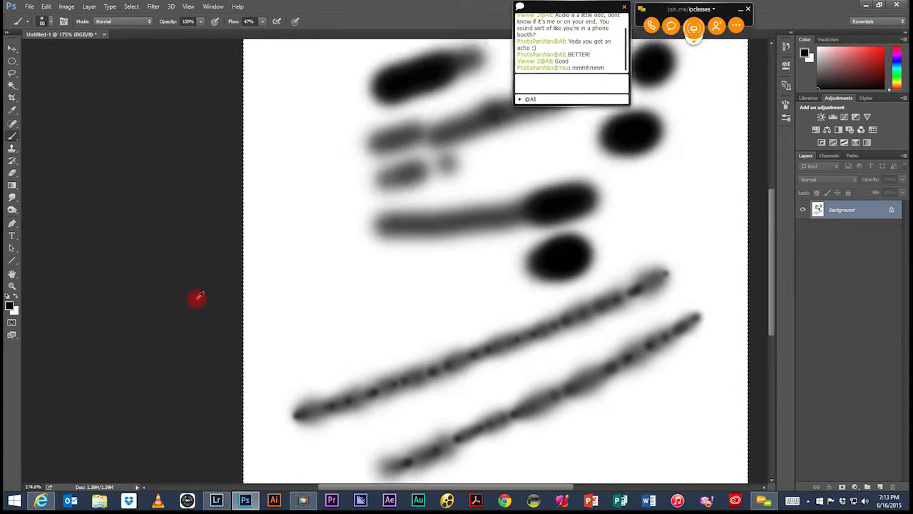
Step: Close the brush practice document without saving its changes
scroll(197, 298, down, 3)
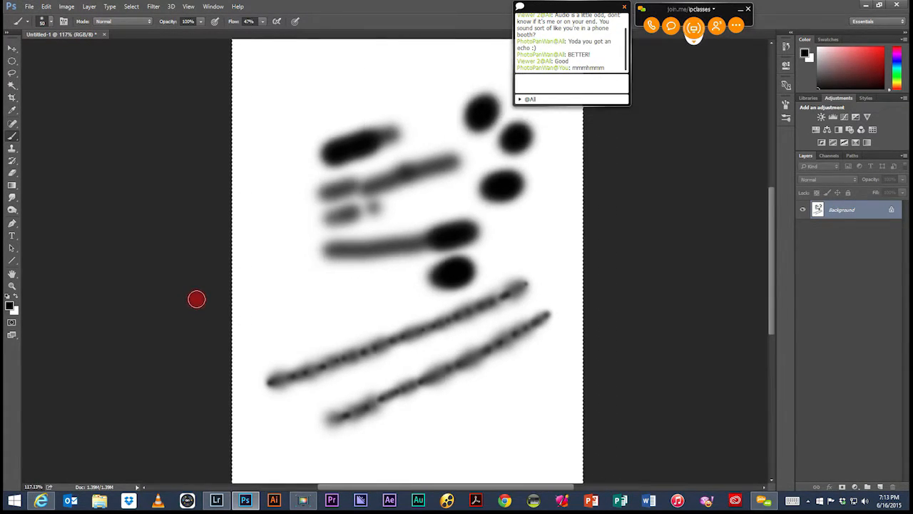
scroll(197, 299, down, 1)
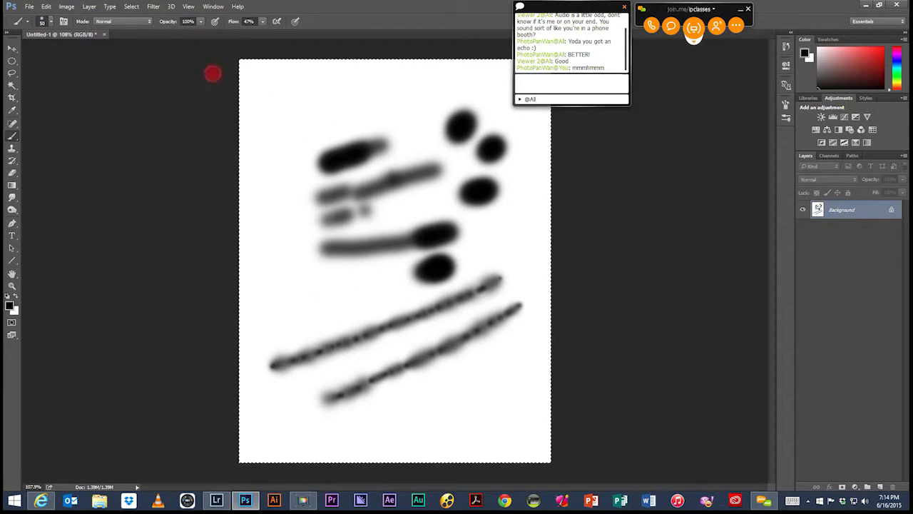
click(105, 35)
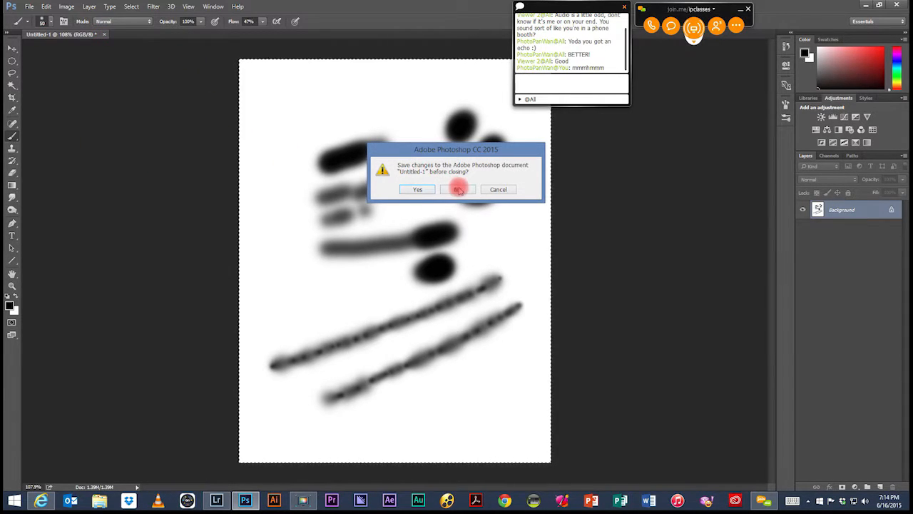
click(458, 189)
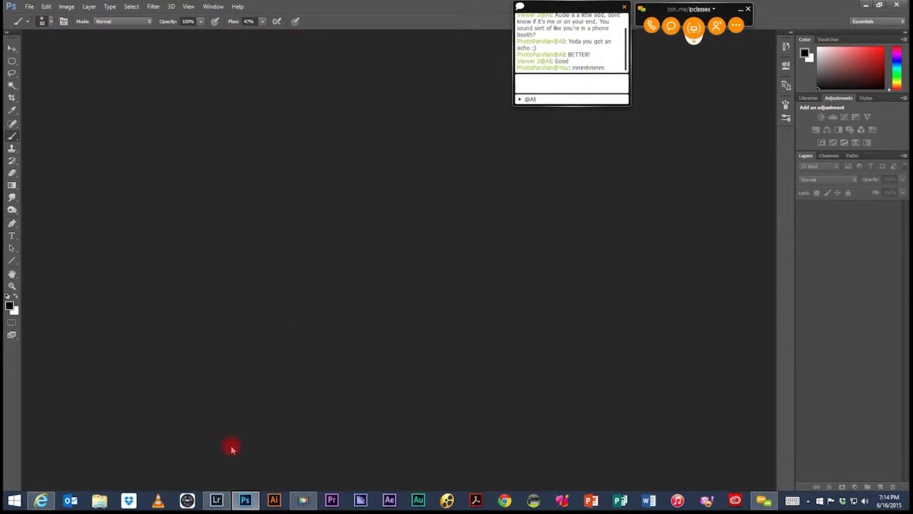
Step: Switch to Lightroom, enlarge the portrait DSC_0080.NEF, show it in Develop, and send it to Photoshop for editing
click(216, 499)
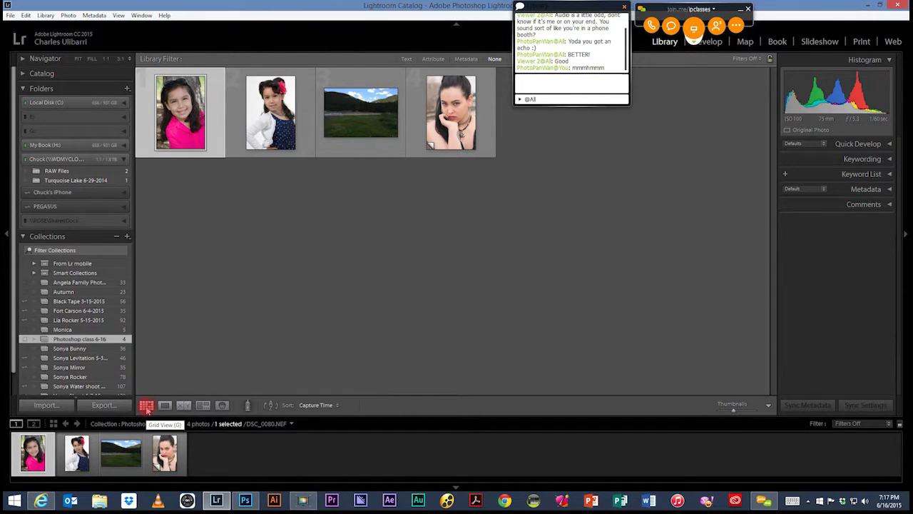
click(164, 405)
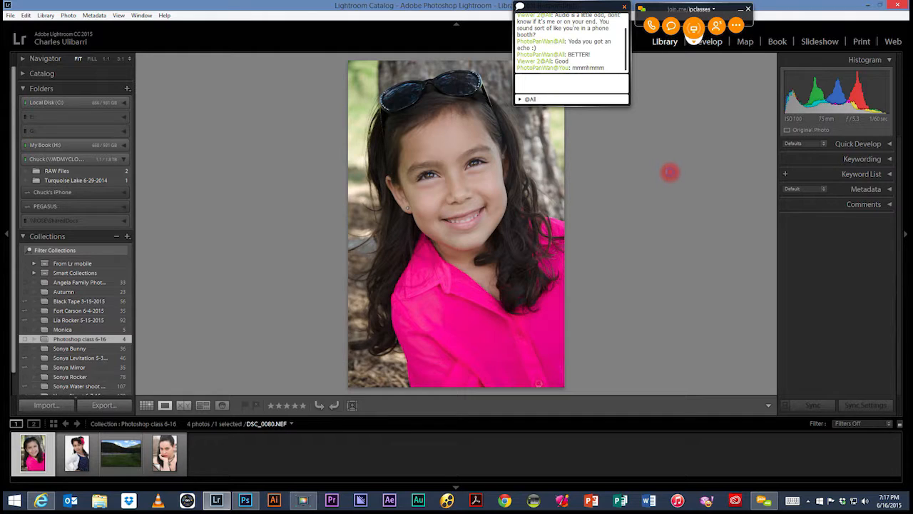
key(d)
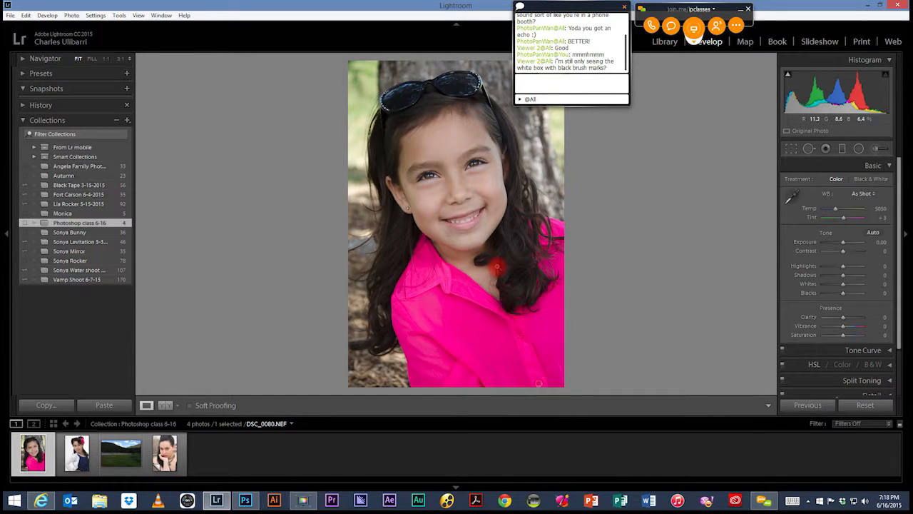
key(ctrl+e)
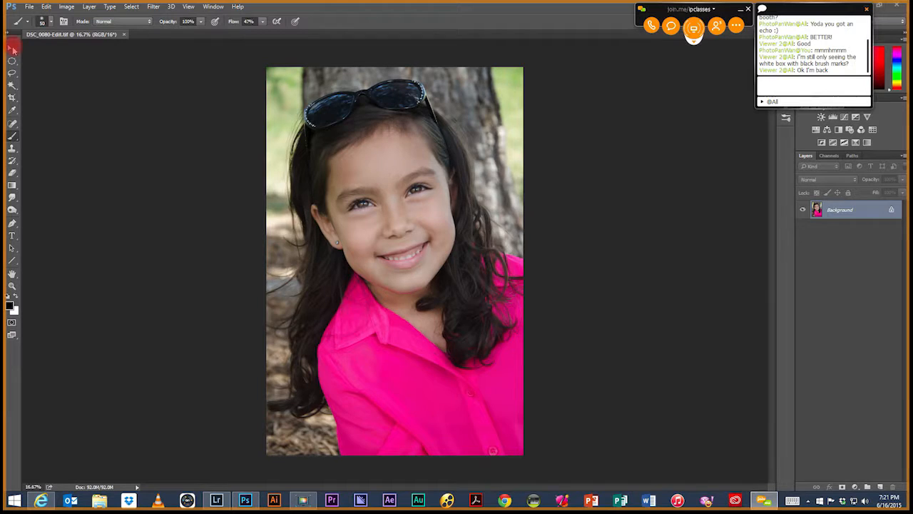
key(ctrl+e)
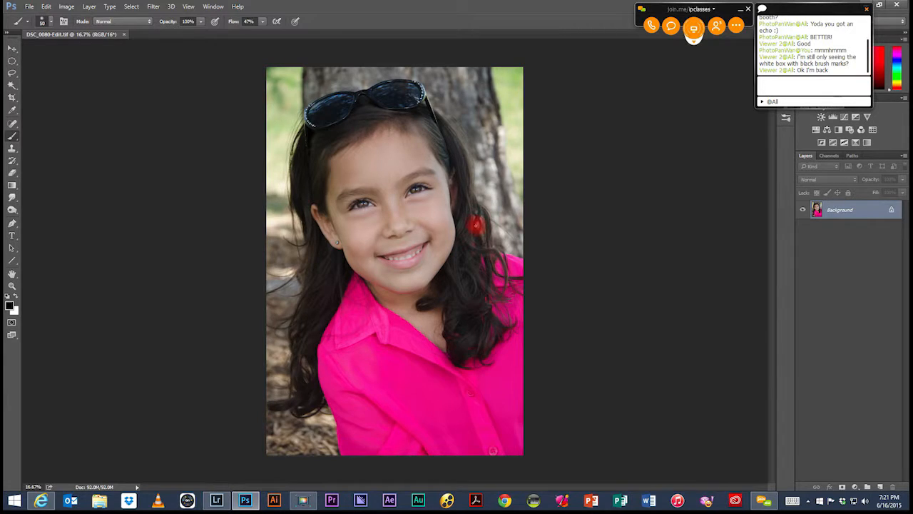
Step: Add two blank layers above the background and delete the upper one
click(12, 49)
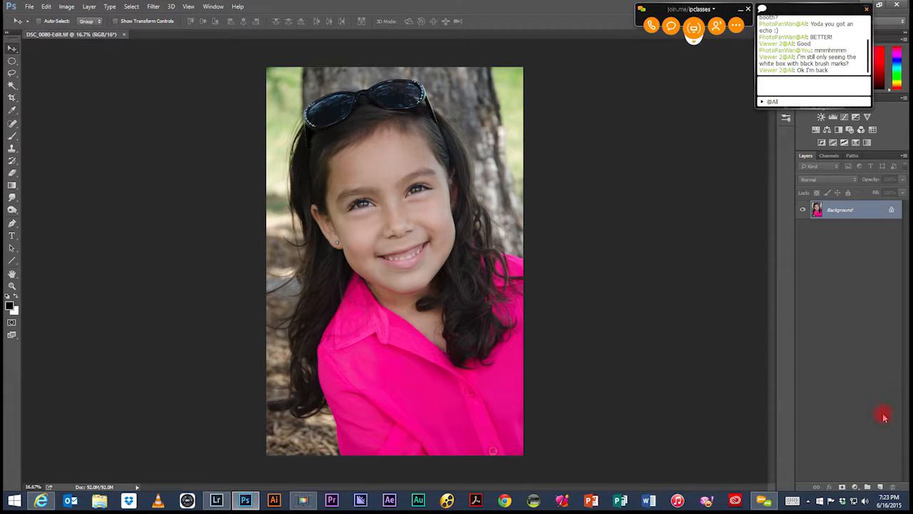
click(878, 486)
click(879, 486)
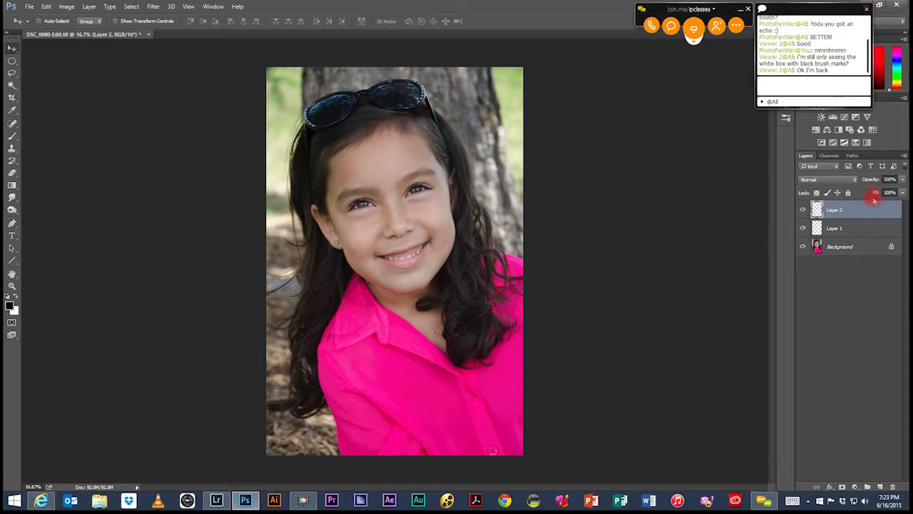
drag(866, 210, 893, 487)
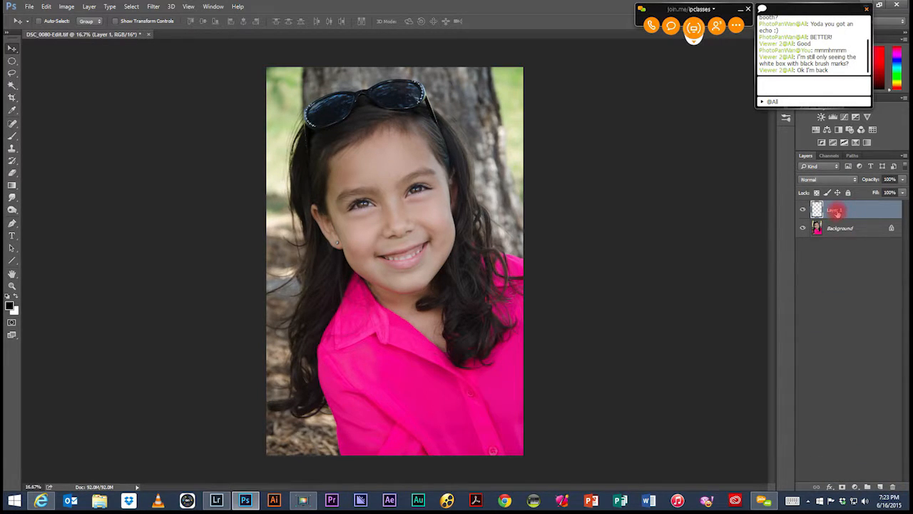
Step: Rename the blank layer above the background as "touch up"
double_click(836, 209)
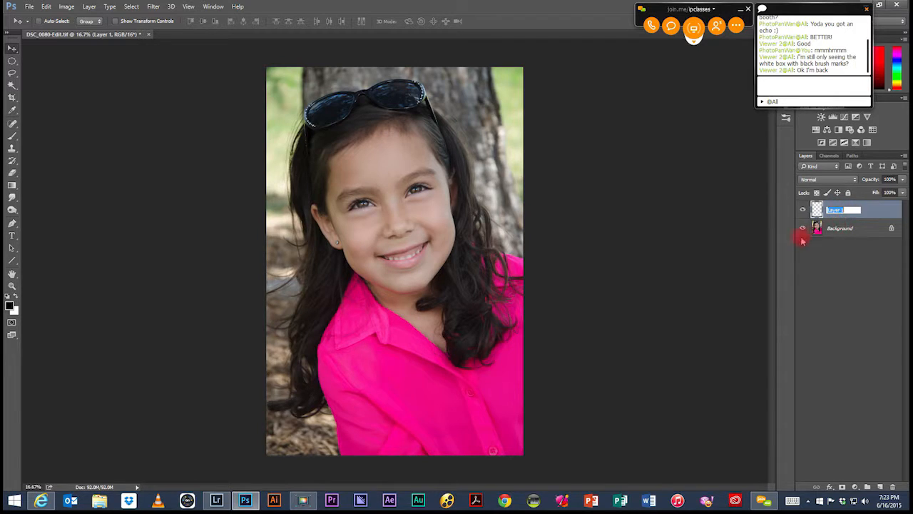
text(T)
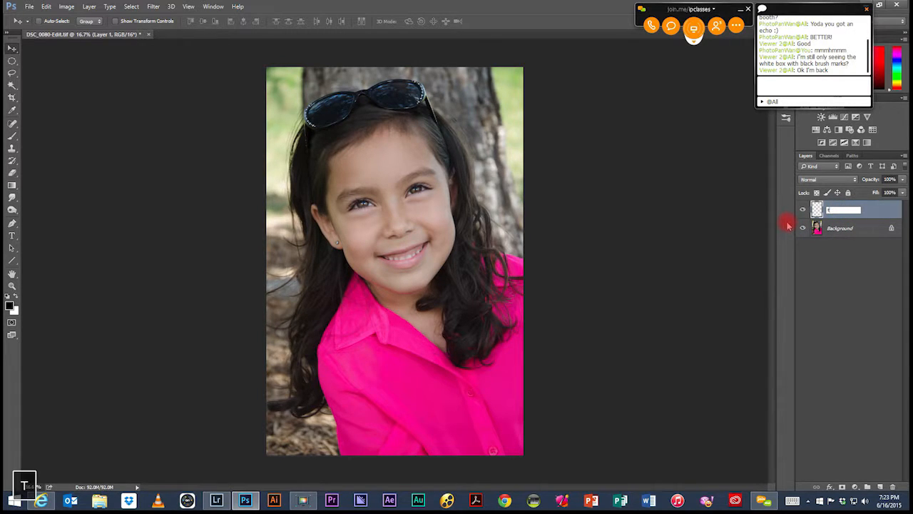
text(ouch up)
key(Return)
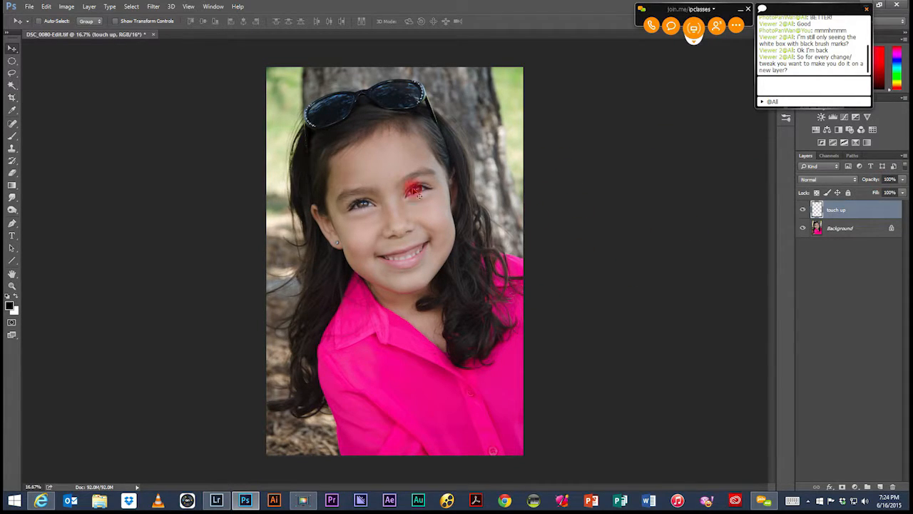
Step: Remove the small spot on the girl's nose with the Spot Healing Brush at size 45 on the touch up layer
click(13, 123)
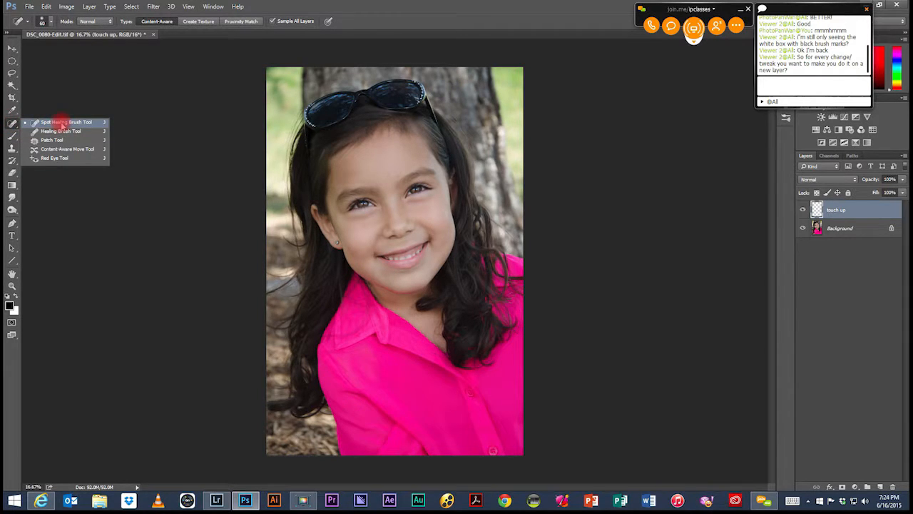
click(62, 126)
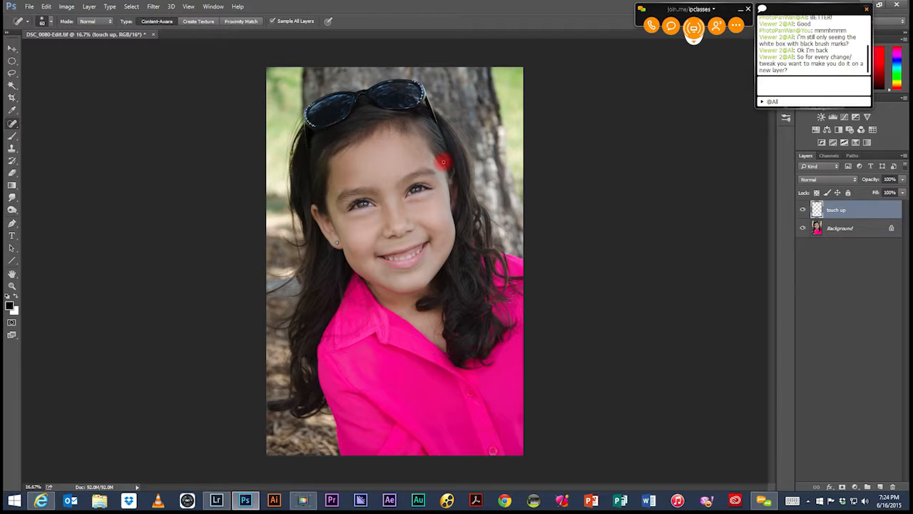
key(z)
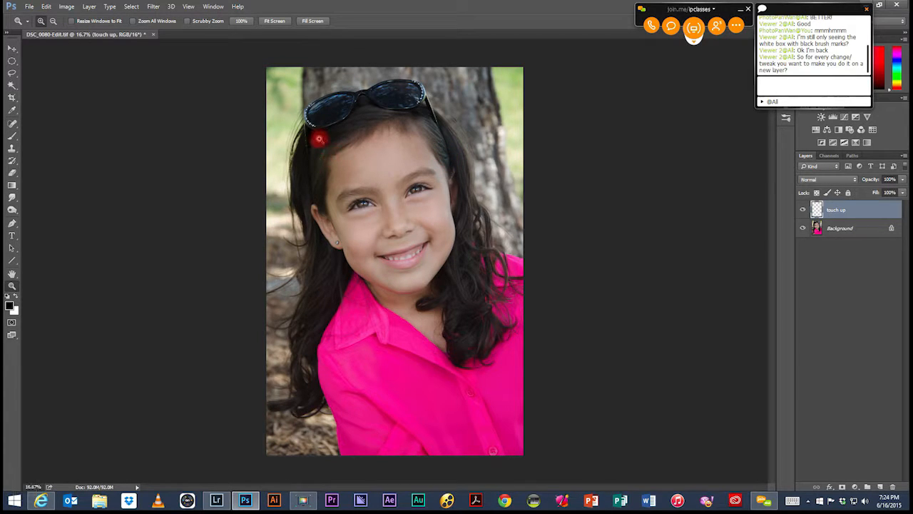
drag(312, 143, 521, 265)
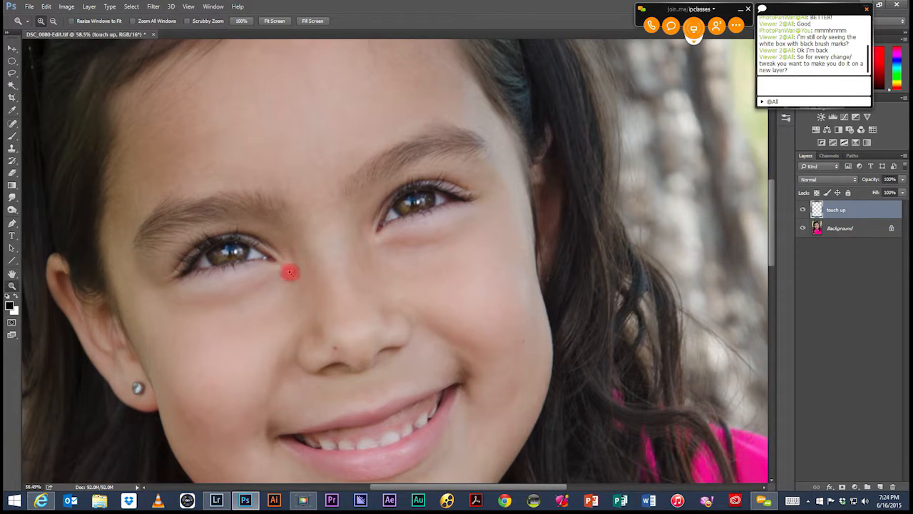
key(space)
drag(317, 289, 378, 192)
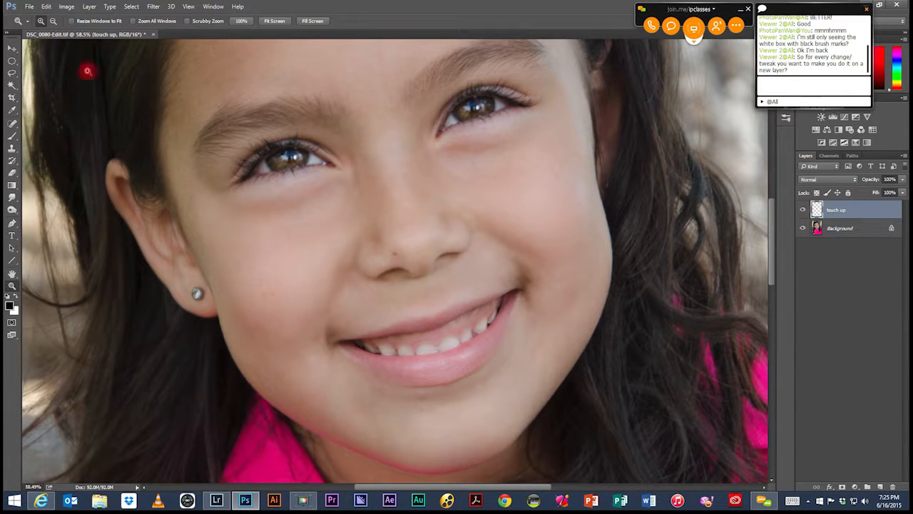
drag(12, 123, 54, 122)
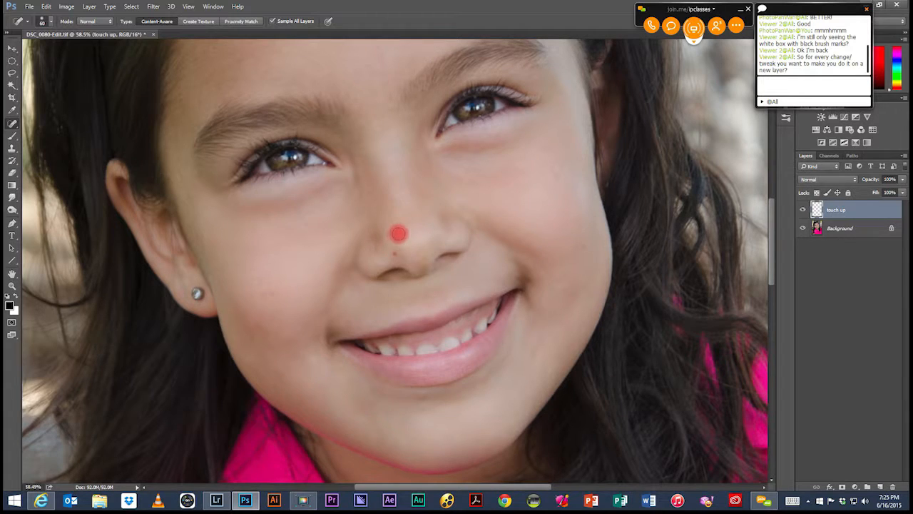
key(bracketleft)
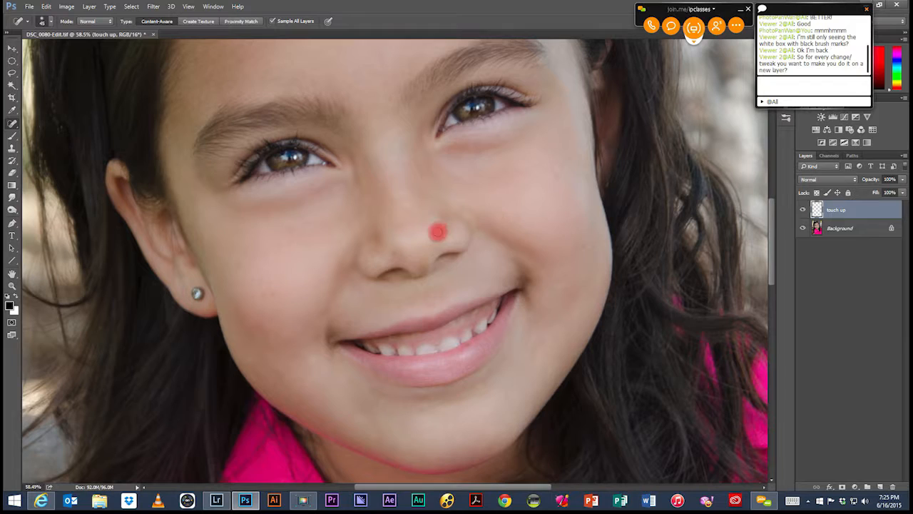
Step: Toggle the touch up layer's visibility off and on to compare the face before and after healing
click(801, 209)
click(802, 210)
click(802, 209)
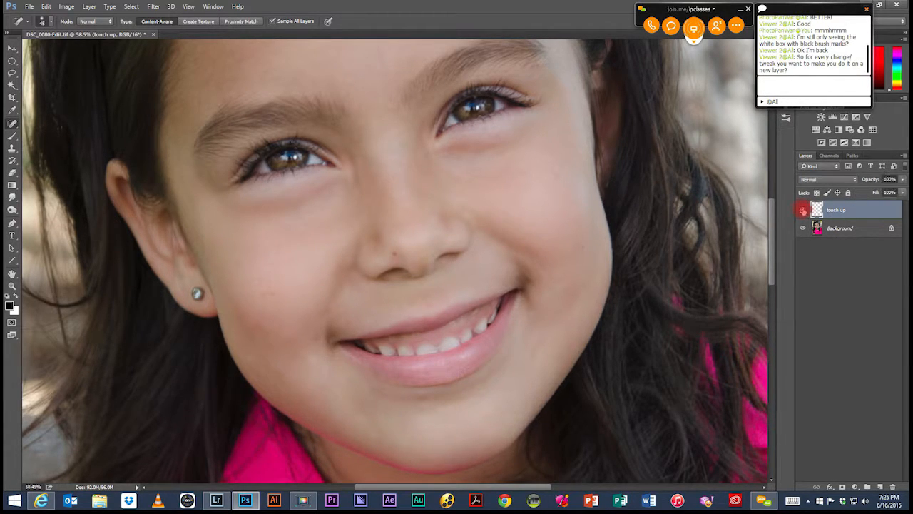
click(803, 210)
click(803, 210)
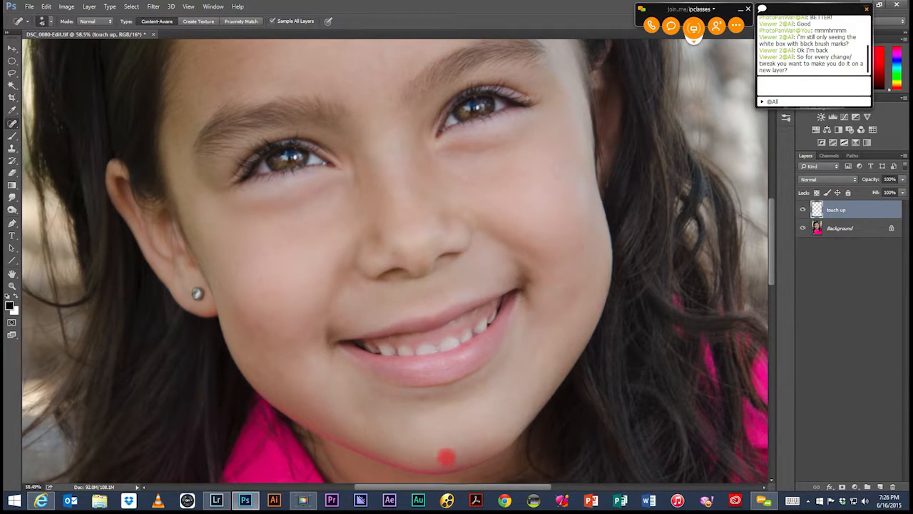
Step: Check the chin, forehead and cheeks, and spot-heal the skin blemish beside the outer corner of the eye
key(space)
drag(440, 429, 428, 363)
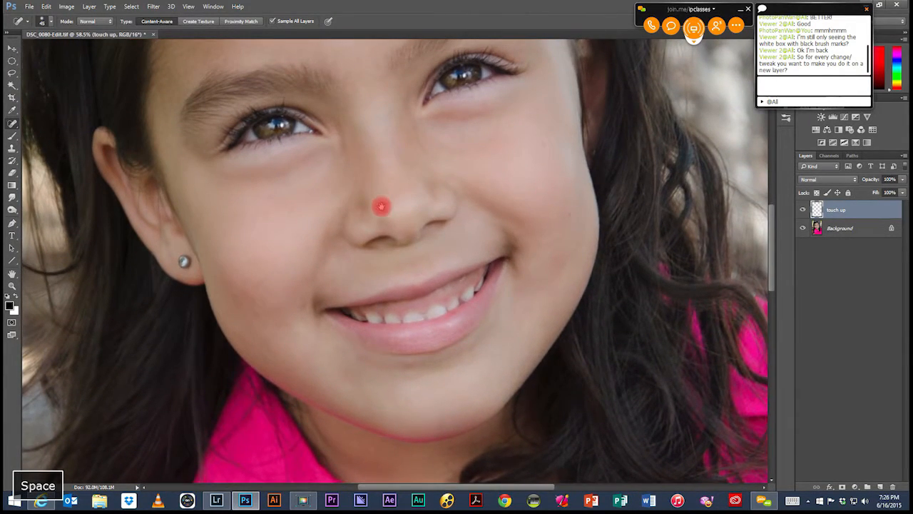
drag(381, 207, 424, 340)
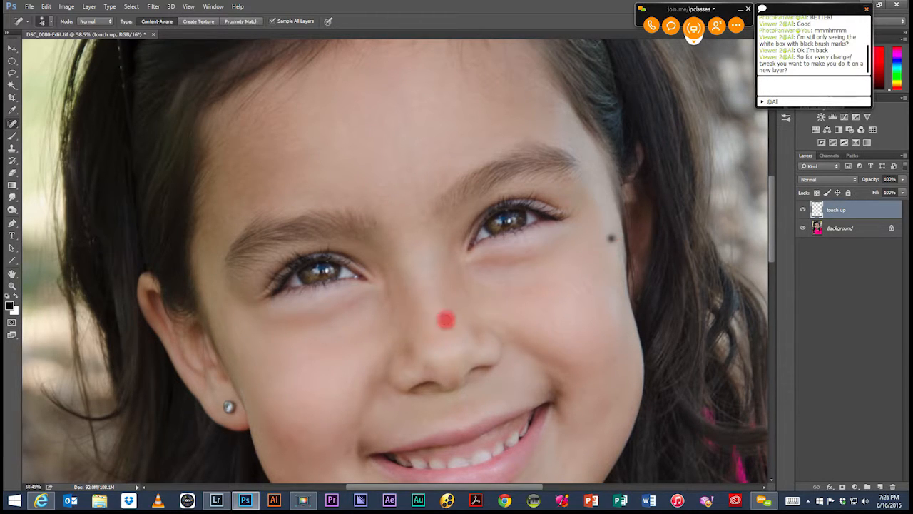
key(space)
drag(418, 236, 396, 152)
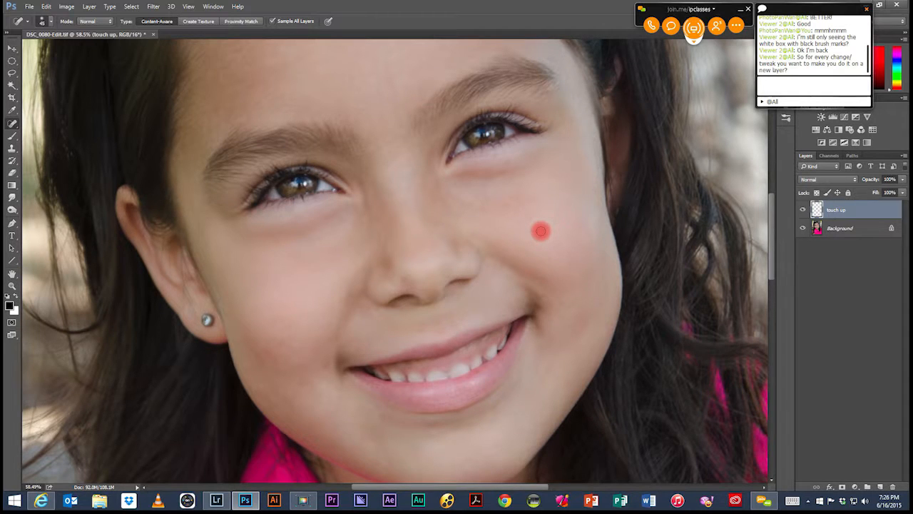
Step: Fit the whole portrait in the view and move the chat window clear of the color and adjustment controls
key(ctrl+0)
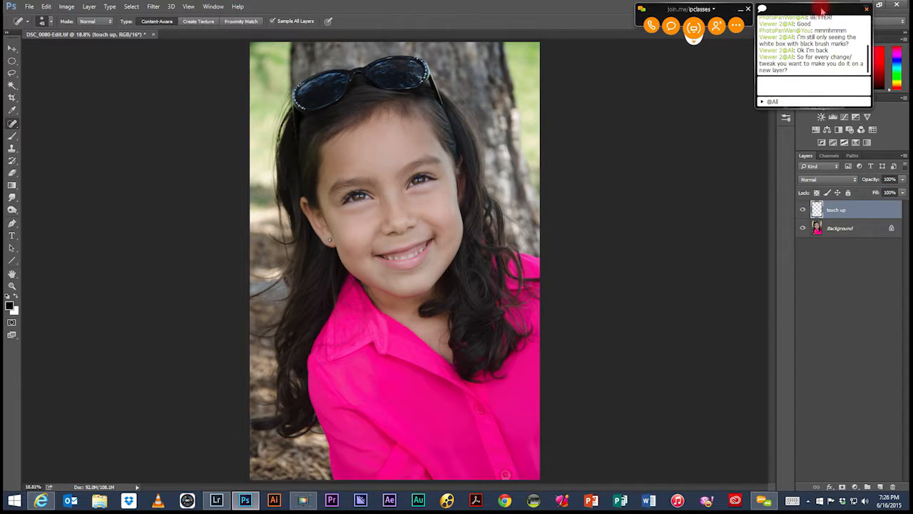
drag(827, 10, 708, 60)
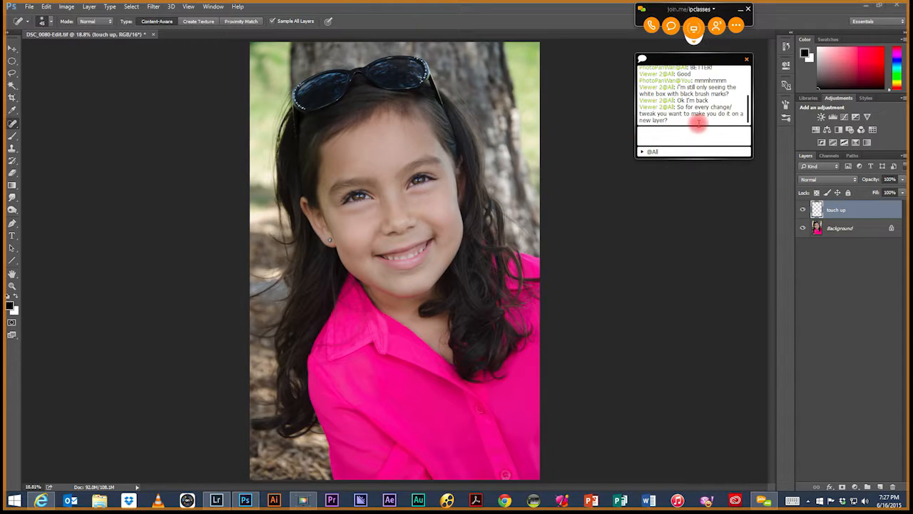
click(815, 208)
key(ctrl+0)
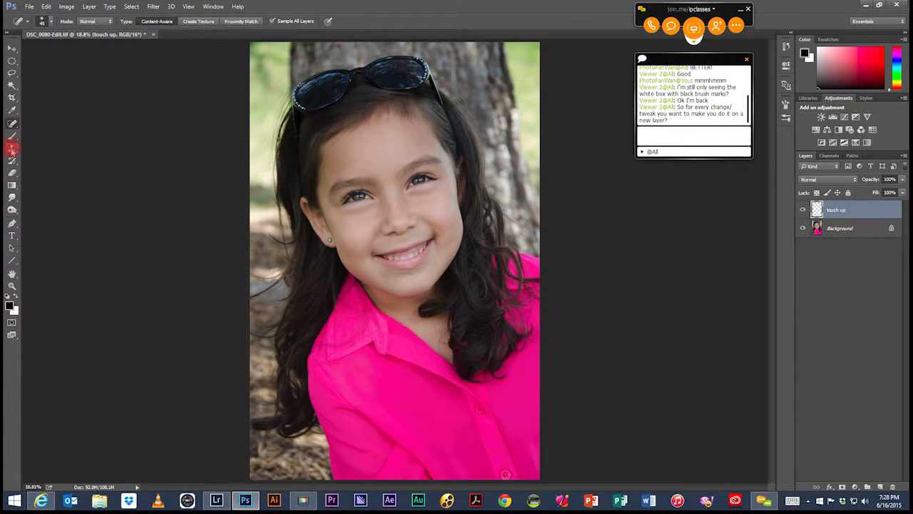
Step: Activate the Clone Stamp tool and set it to sample All Layers
click(11, 150)
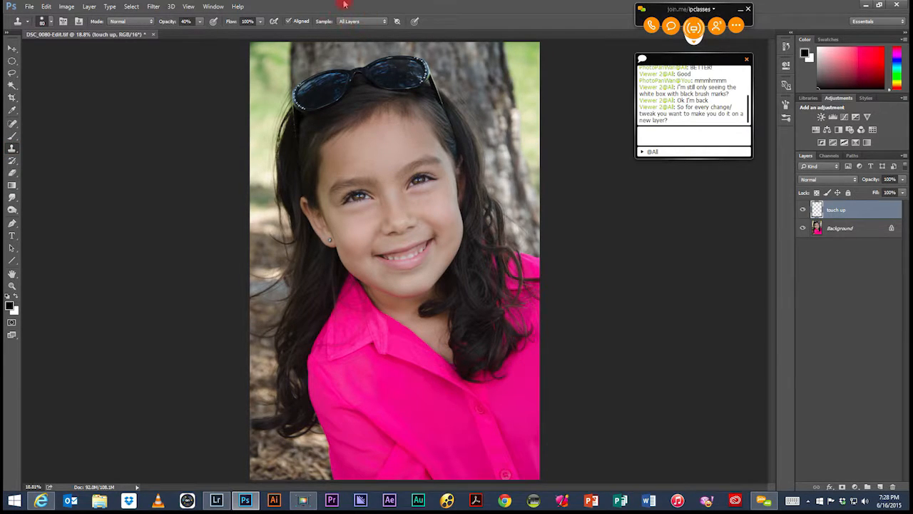
click(385, 21)
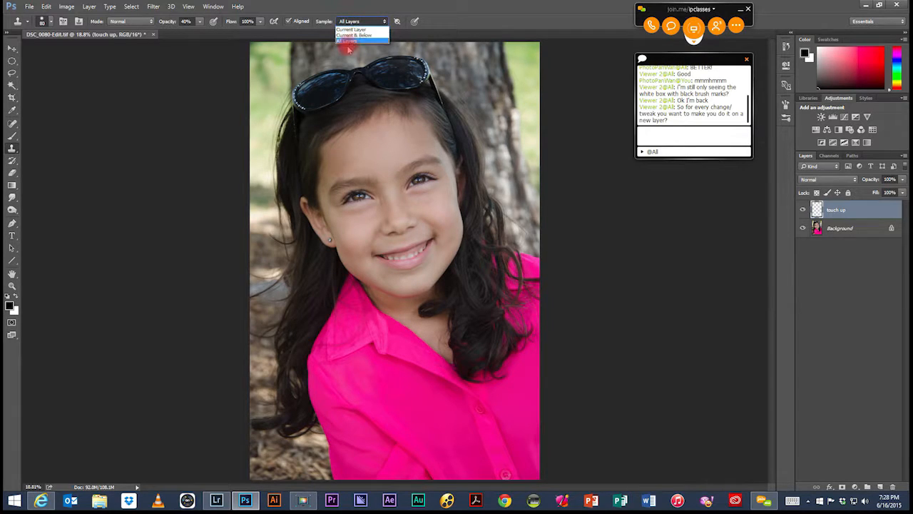
click(346, 41)
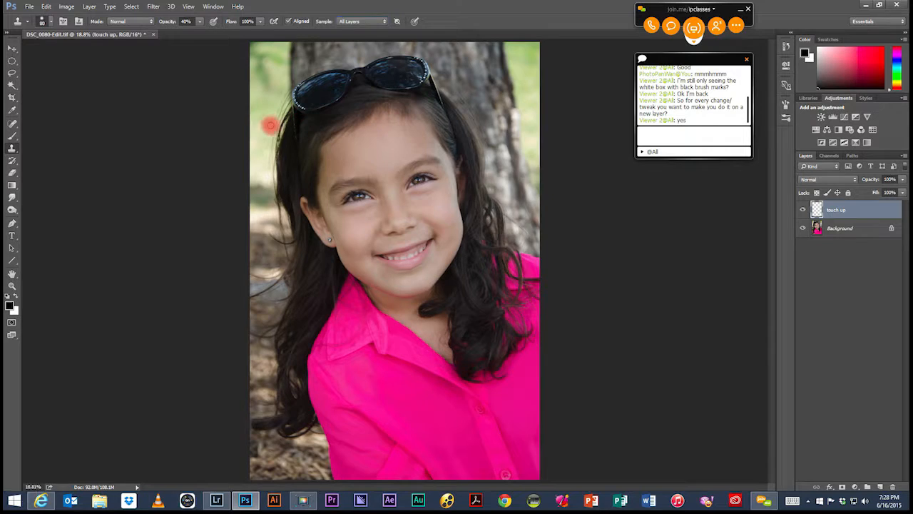
click(372, 238)
click(457, 196)
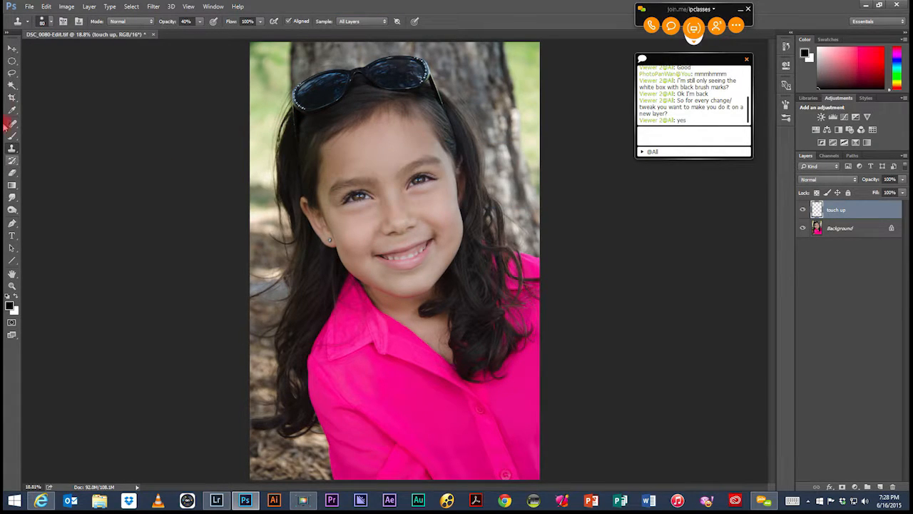
Step: Activate the Spot Healing Brush and hide the Background layer to examine the face's healing spots alone on the touch up layer
click(12, 122)
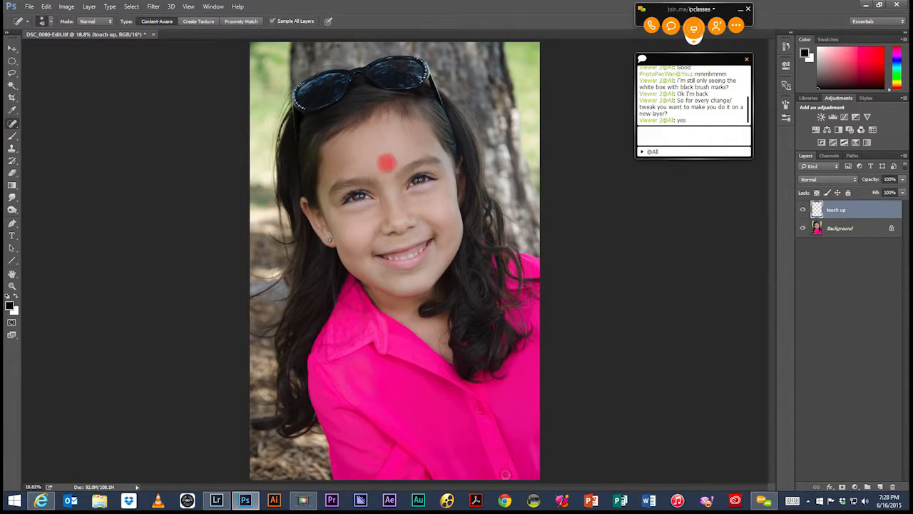
key(z)
mouse_move(263, 88)
mouse_down()
mouse_move(366, 261)
mouse_move(500, 302)
mouse_move(543, 269)
mouse_up()
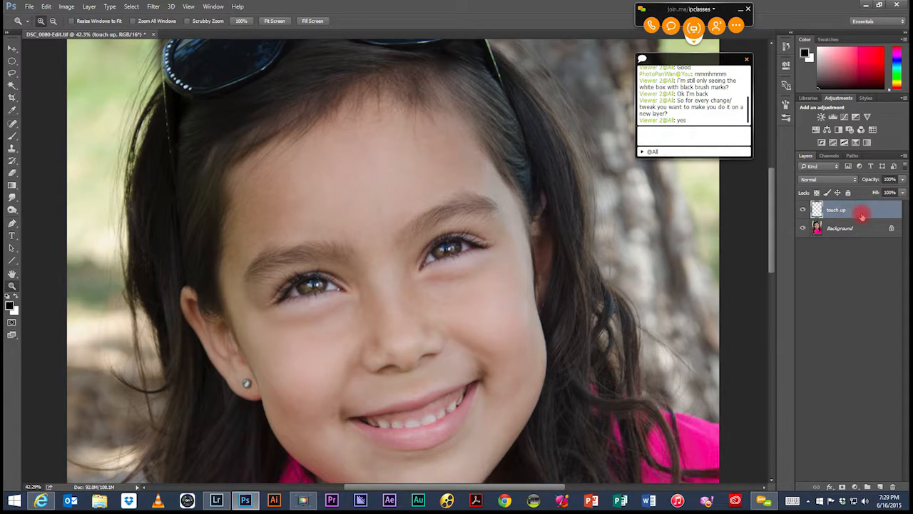
click(804, 229)
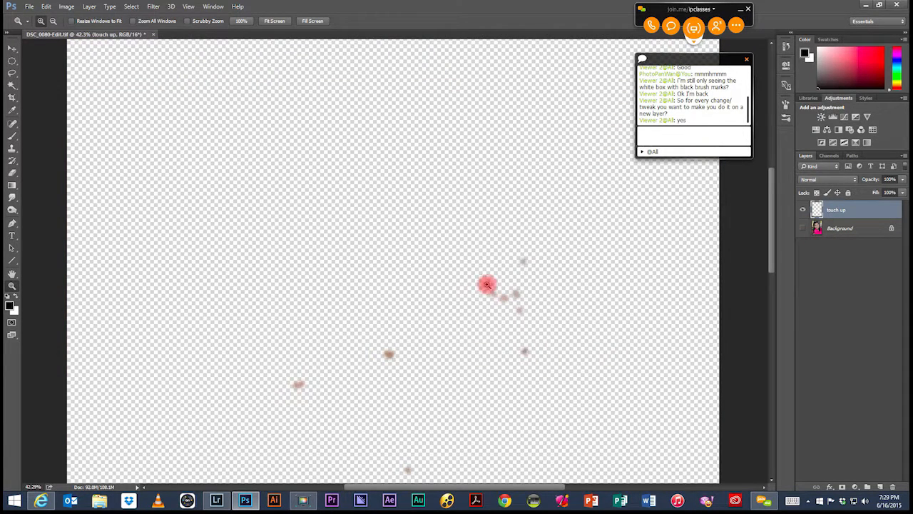
key(space)
drag(466, 353, 487, 272)
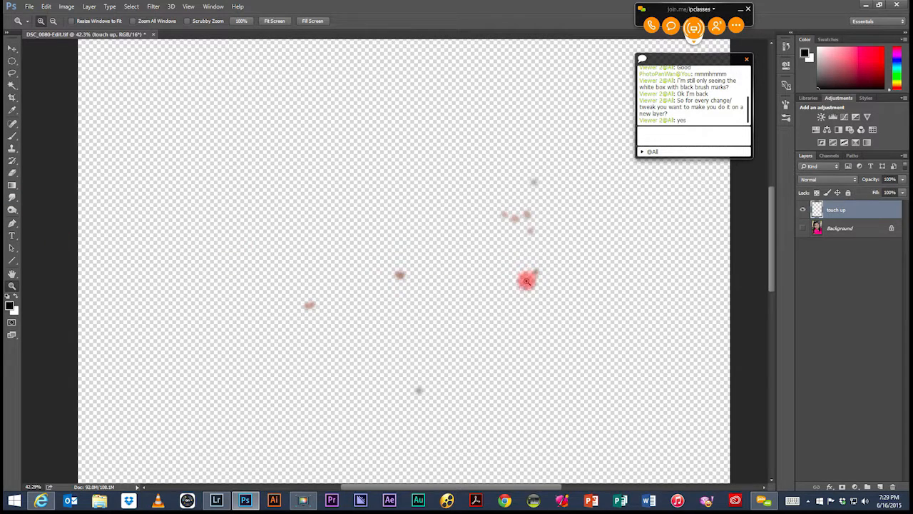
Step: Erase the healing spot at the outer edge of the cheek from the touch up layer and show the Background layer again
key(e)
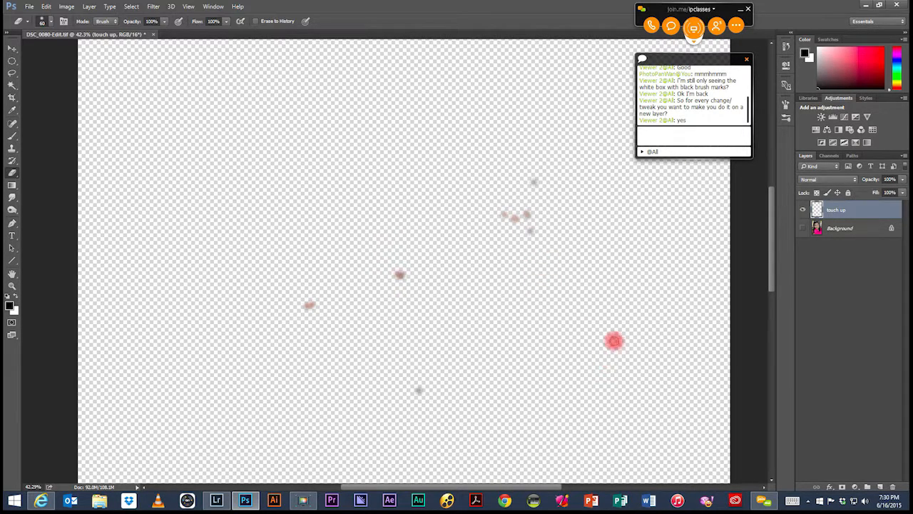
click(803, 227)
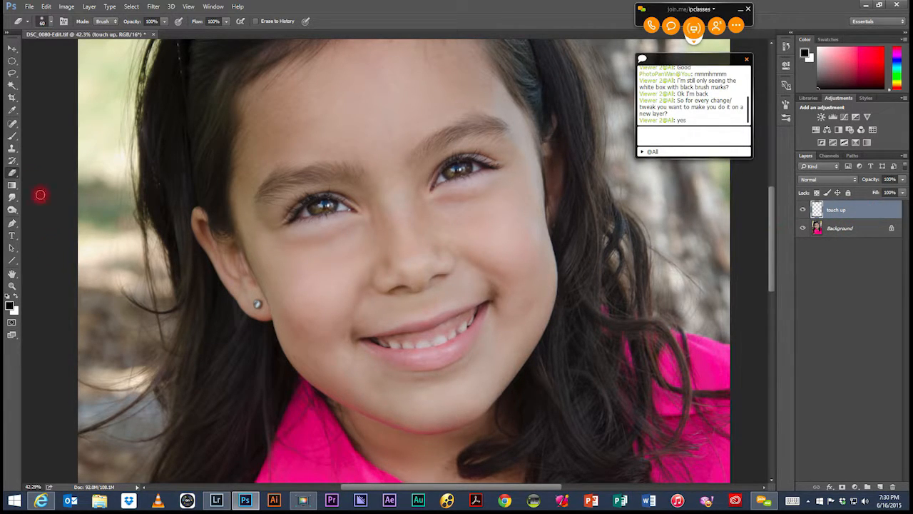
Step: Switch back to the Spot Healing Brush and fit the whole portrait in the view
click(14, 125)
click(45, 123)
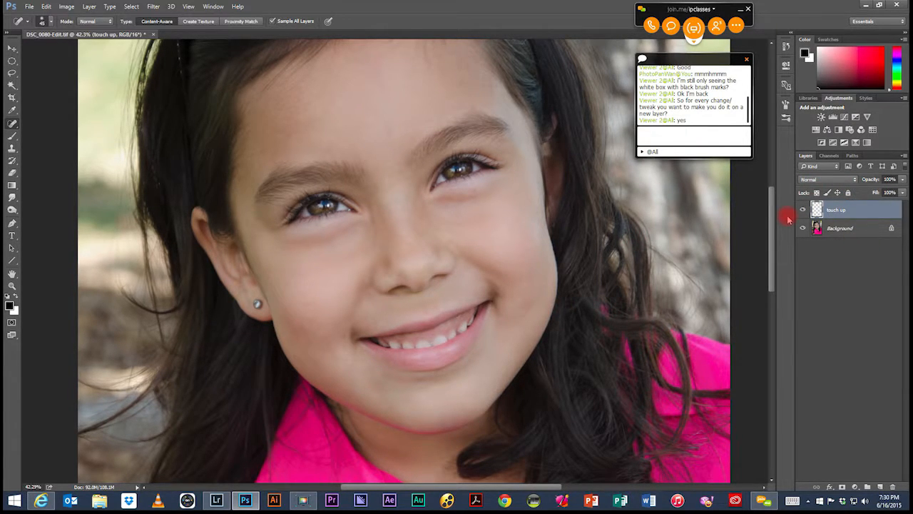
key(ctrl+0)
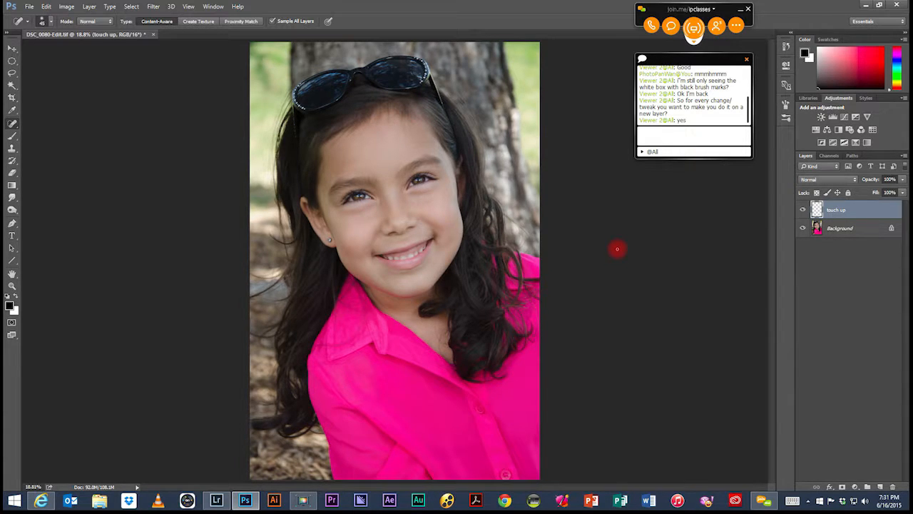
key(ctrl+0)
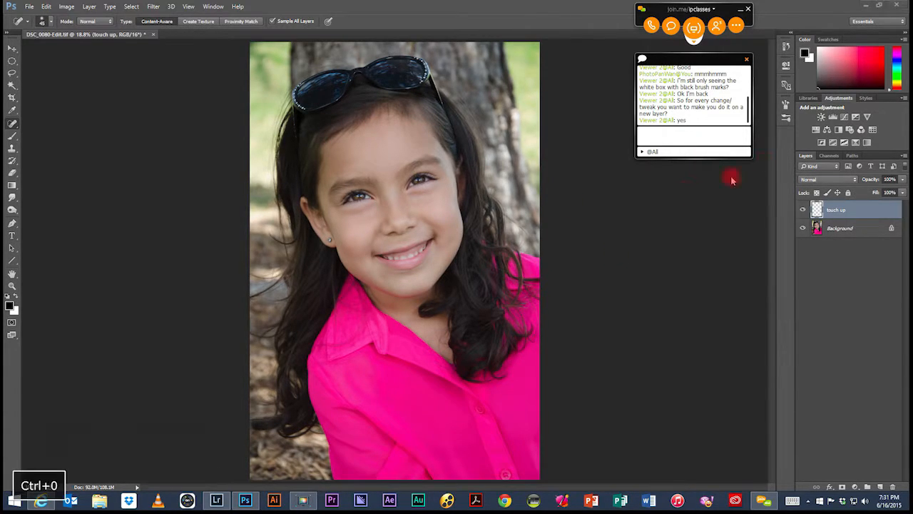
key(super+c)
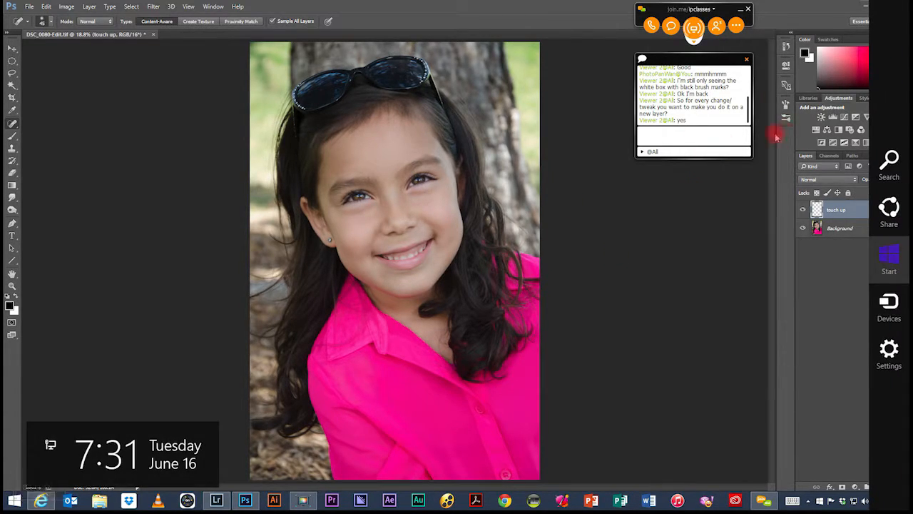
click(824, 286)
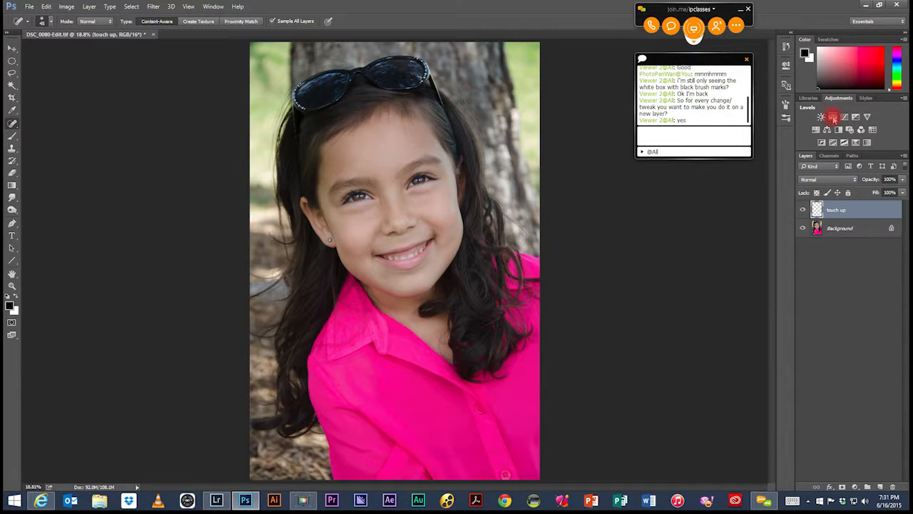
Step: Add a Levels adjustment layer above the touch up layer and move the chat window clear of the Levels properties
click(832, 117)
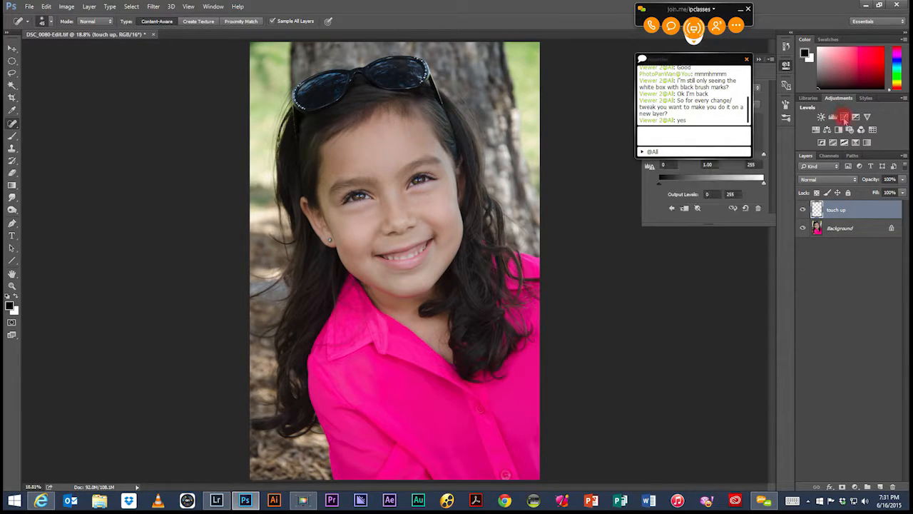
drag(722, 60, 103, 50)
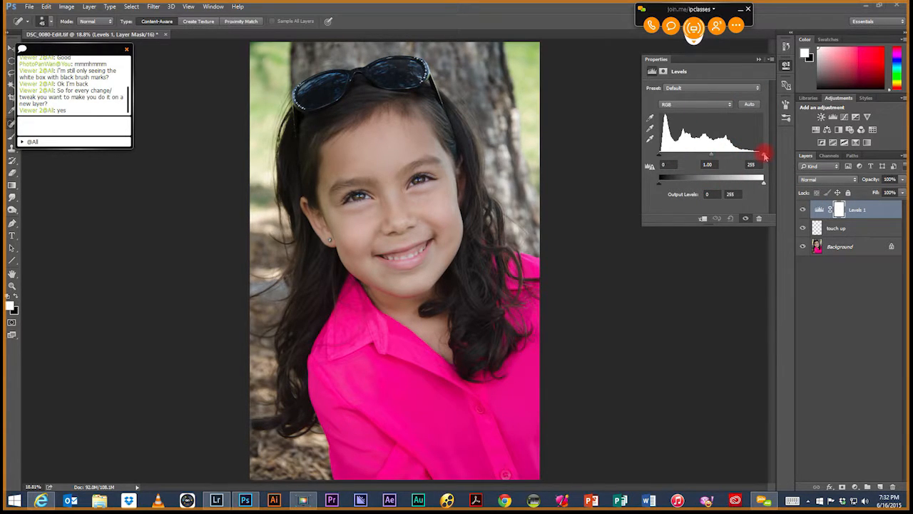
Step: Examine the Levels 1 layer's histogram settings and its layer mask properties, switching between the adjustment and the mask
key(ctrl+0)
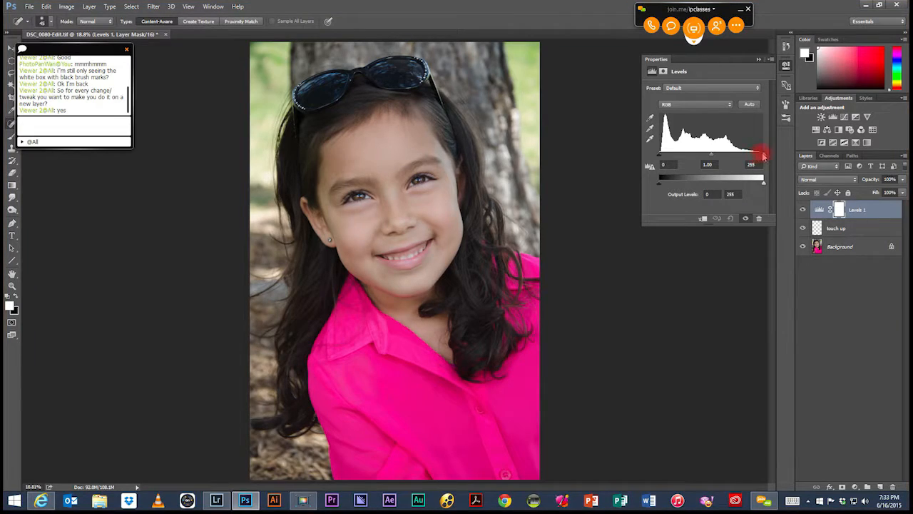
mouse_move(762, 155)
mouse_down()
mouse_move(690, 160)
mouse_move(764, 155)
mouse_up()
click(836, 208)
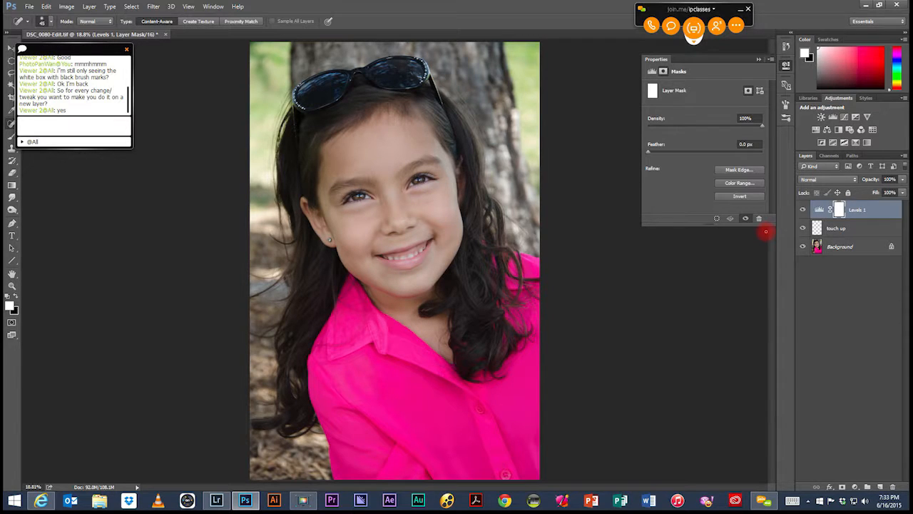
key(ctrl+i)
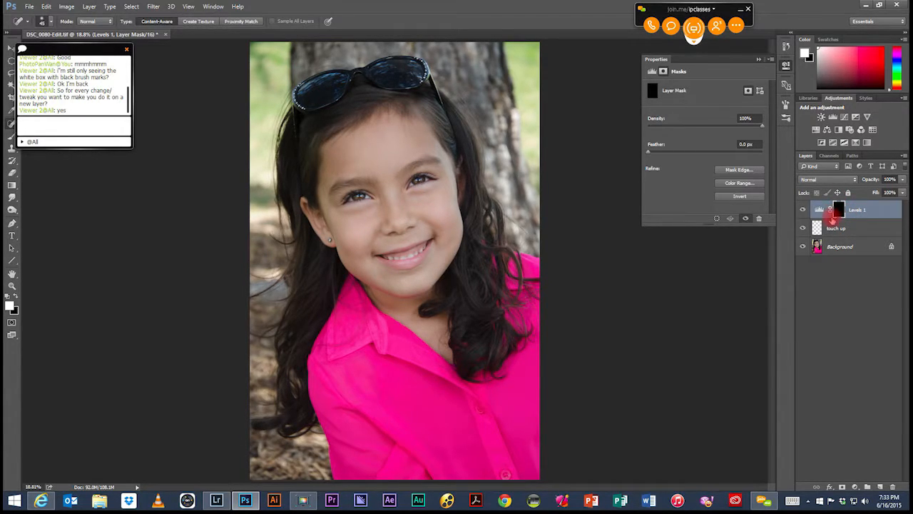
key(ctrl+i)
click(821, 209)
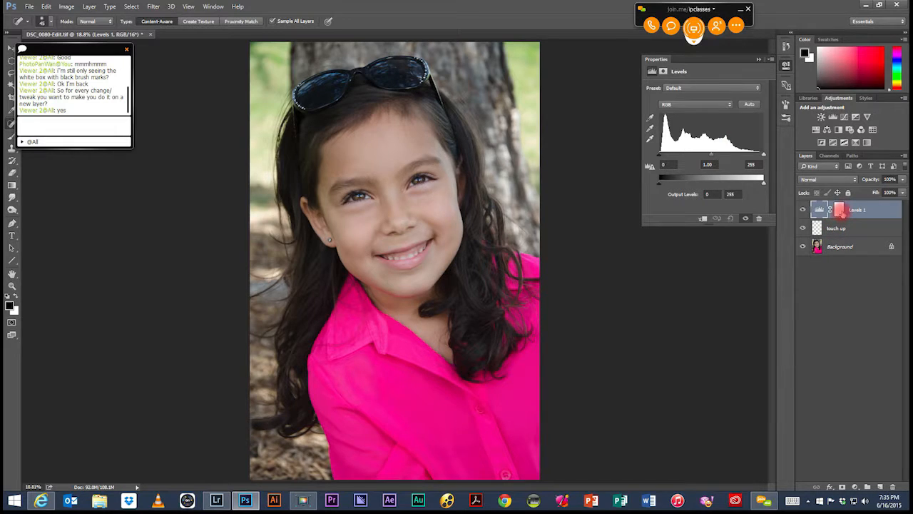
click(840, 210)
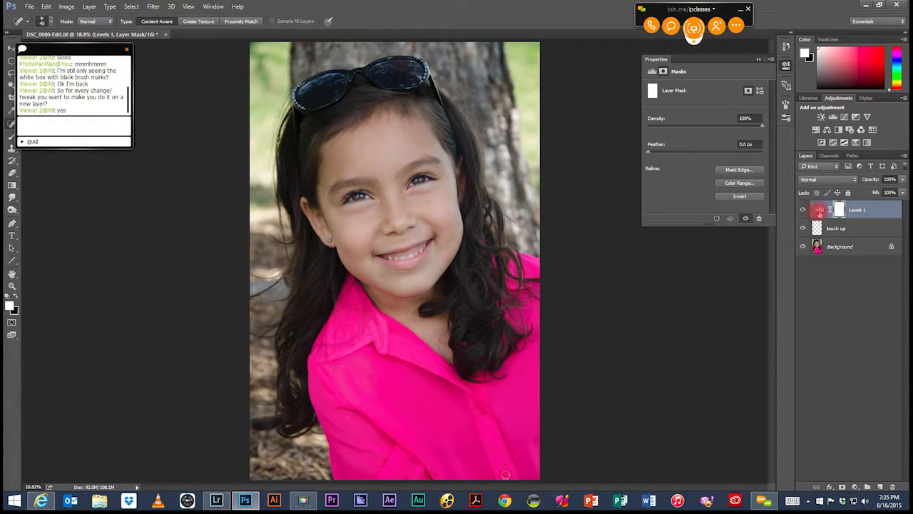
Step: Lower the Levels 1 adjustment's white input level to 170 and select the layer's mask
click(819, 210)
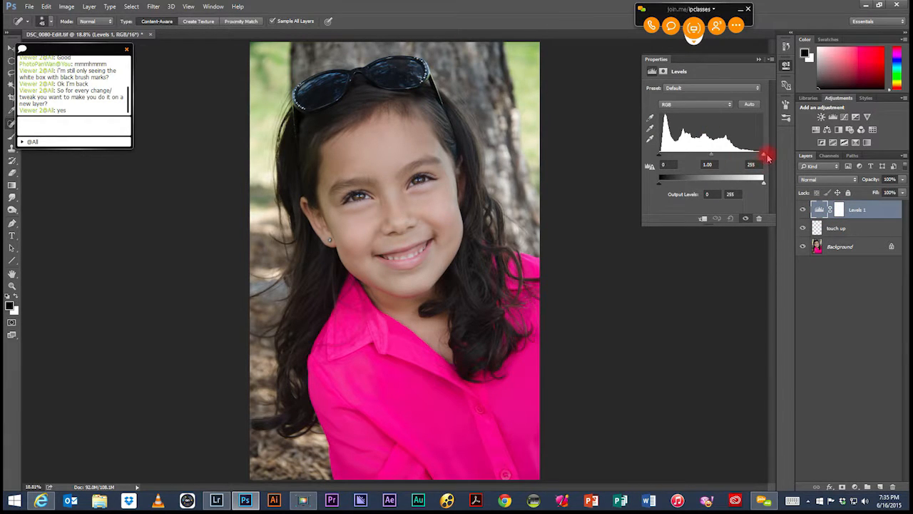
drag(762, 156, 732, 158)
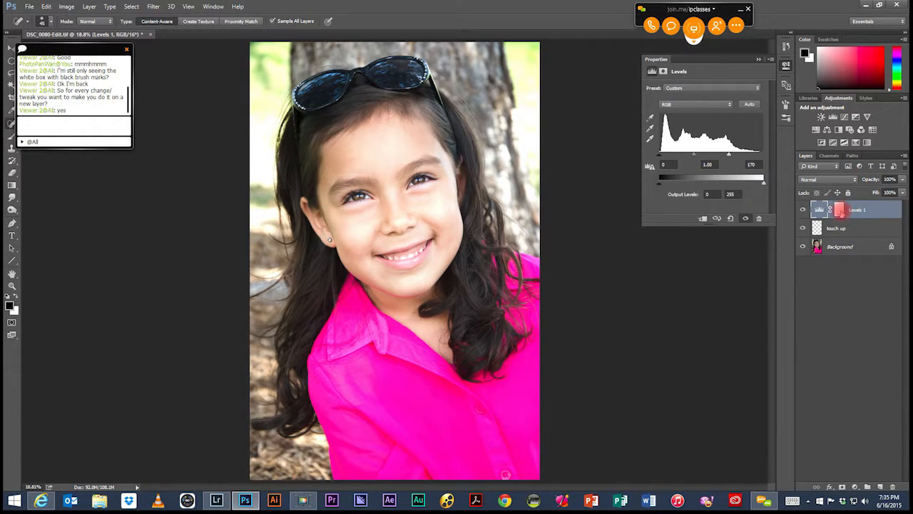
click(840, 209)
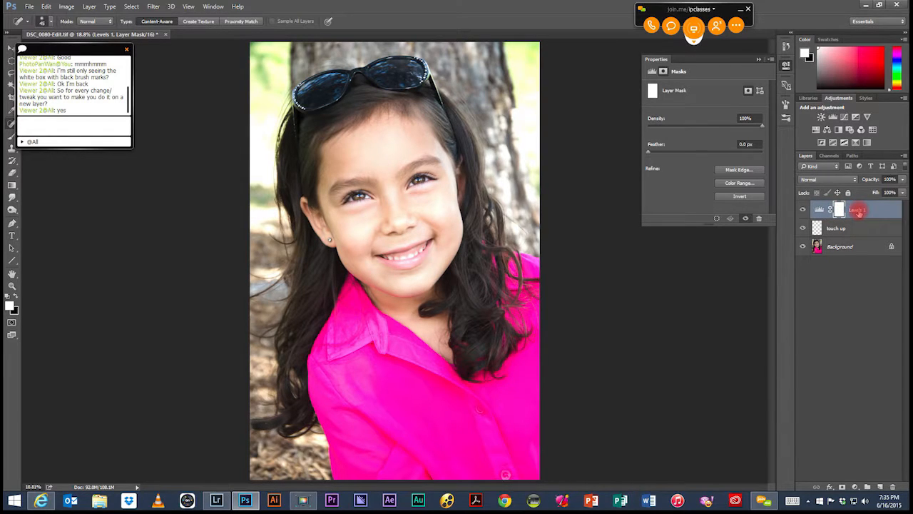
Step: Rename the Levels 1 layer as lighten
click(858, 210)
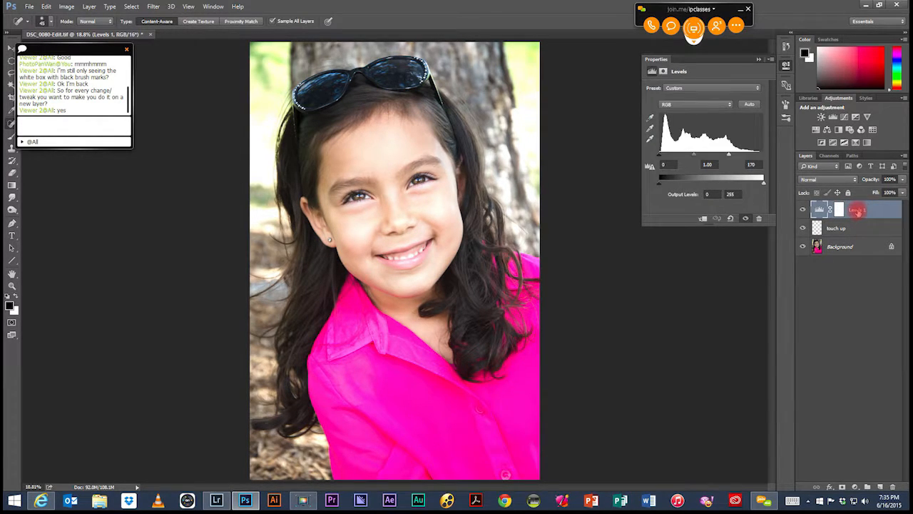
double_click(856, 208)
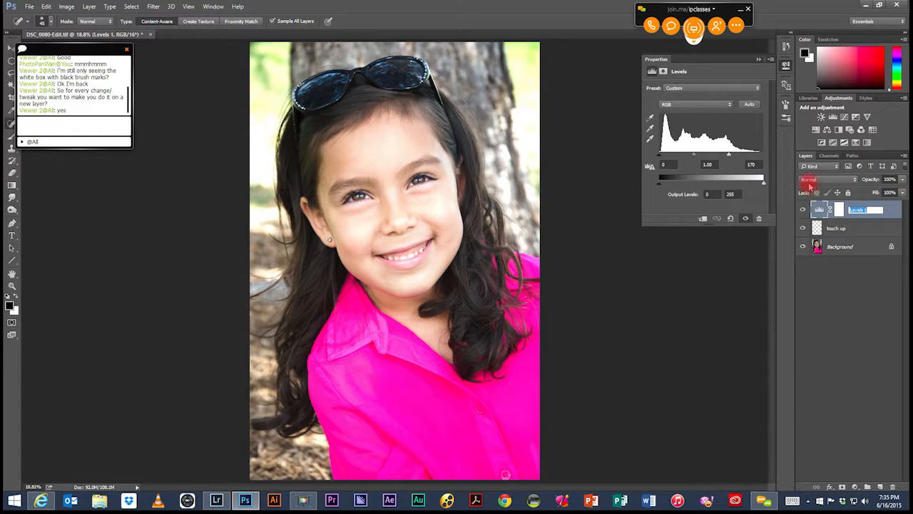
text(c)
key(BackSpace)
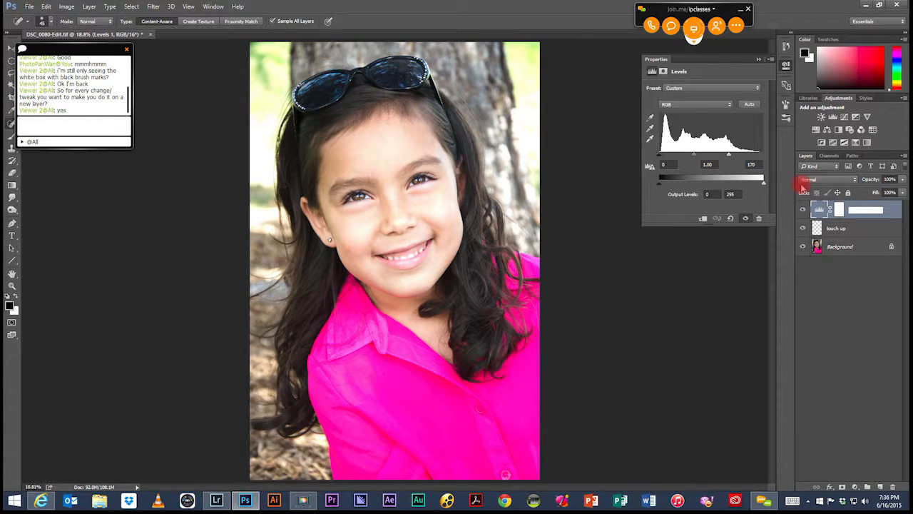
text(lighten)
key(Return)
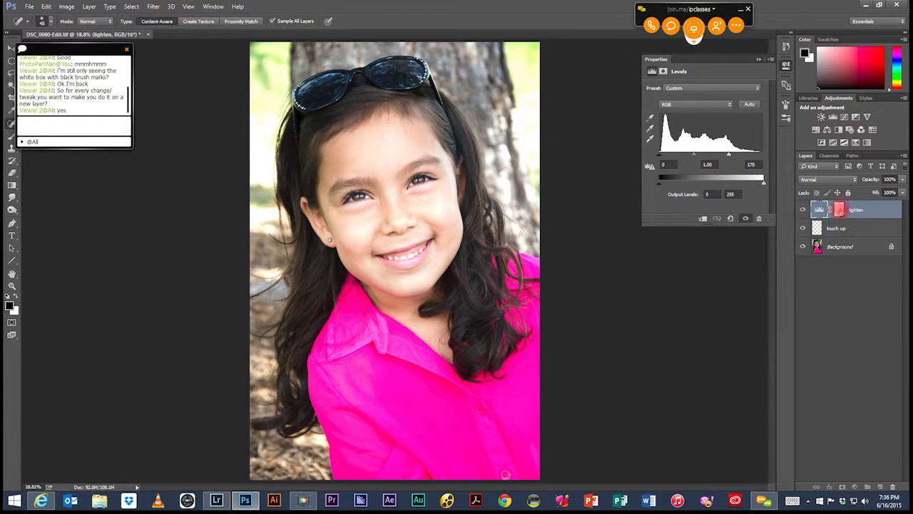
Step: Invert the lighten layer's mask to black to hide the brightening across the portrait
click(839, 209)
mouse_move(336, 173)
mouse_down()
mouse_move(336, 159)
mouse_move(336, 175)
mouse_up()
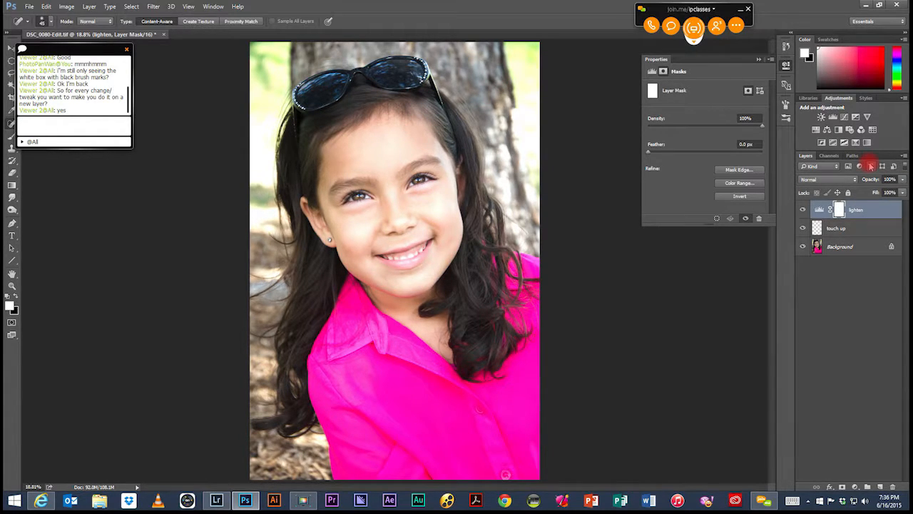
key(ctrl+i)
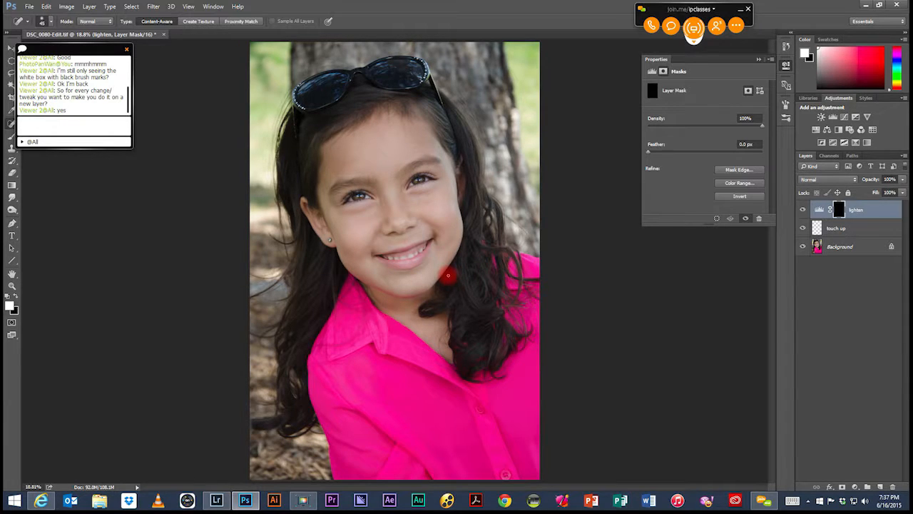
Step: Move the chat window clear of the tool palette, keeping the lighten mask black
drag(425, 231, 432, 243)
key(super+c)
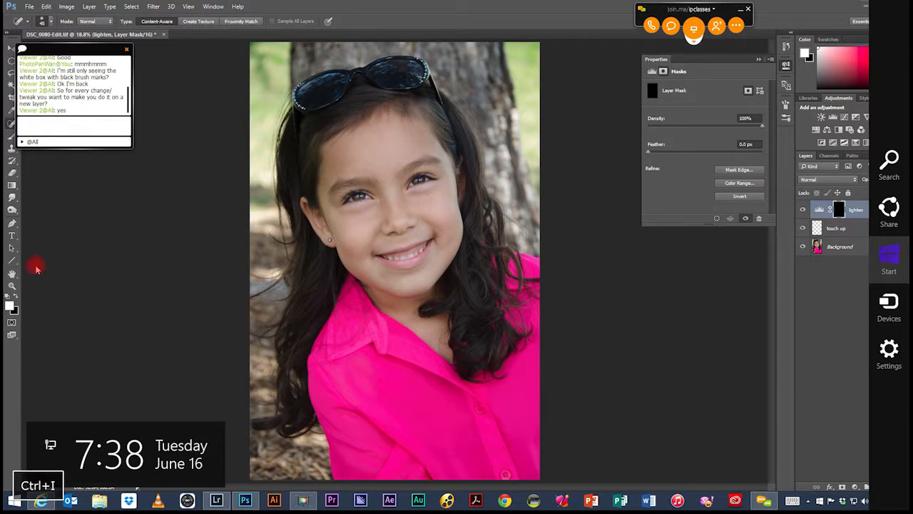
key(ctrl+i)
drag(95, 47, 130, 48)
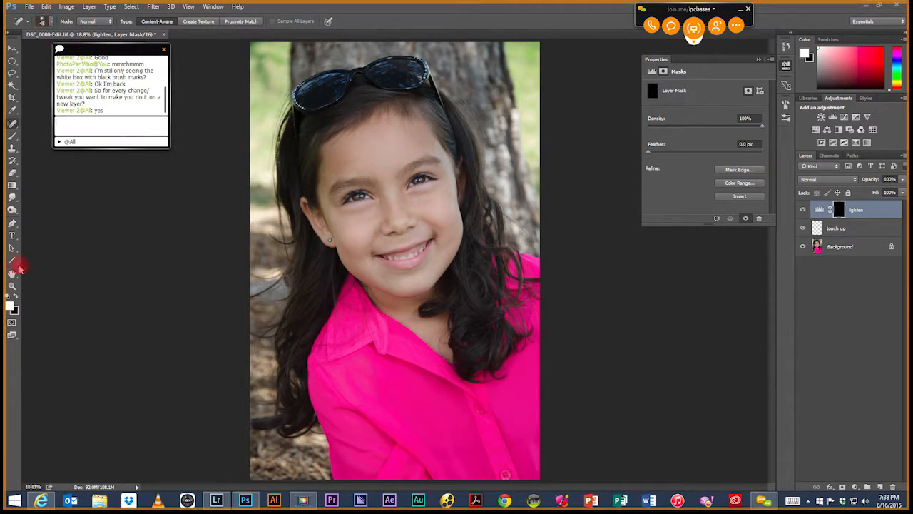
key(ctrl+i)
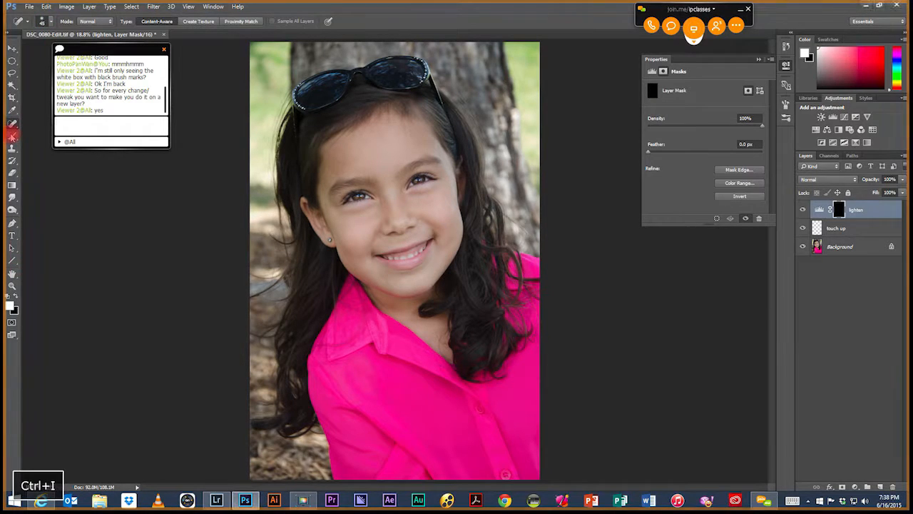
Step: Paint white over both eyes on the lighten layer's mask with the Brush tool at size 50 and 100% opacity
click(11, 137)
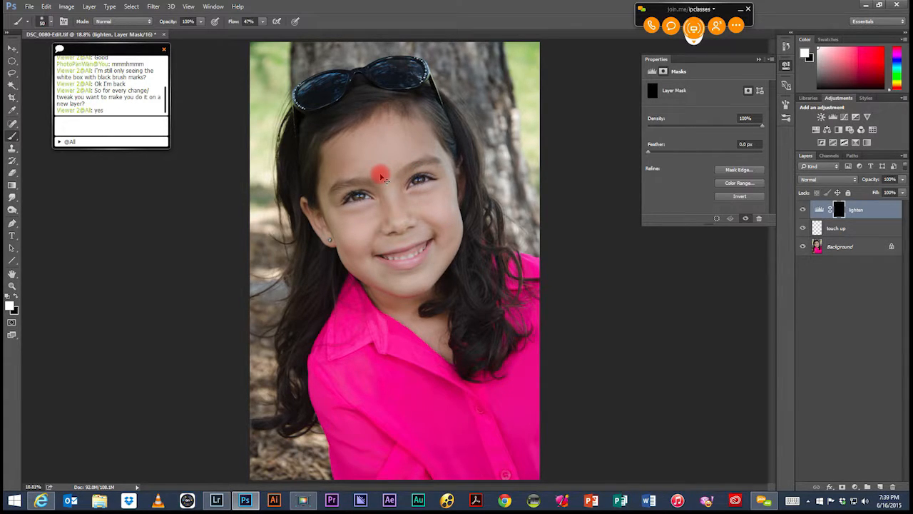
key(ctrl+equal)
key(ctrl+equal)
key(ctrl+equal)
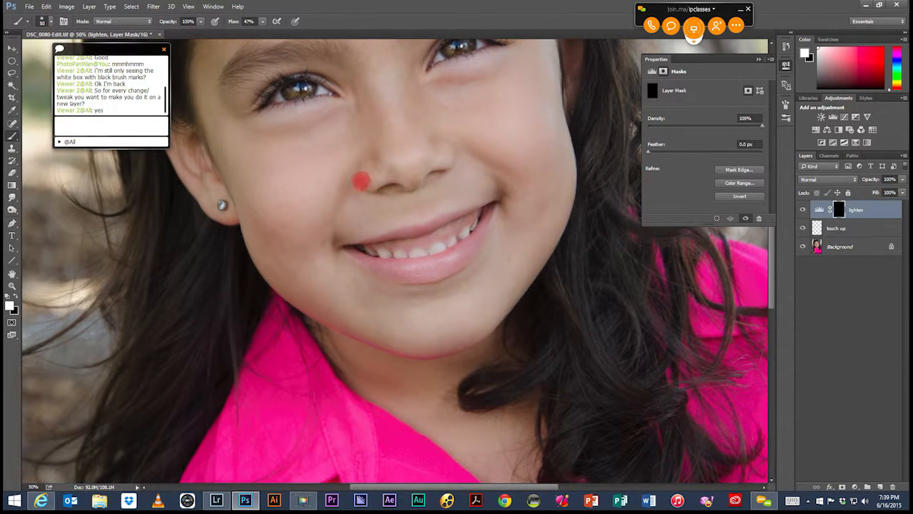
key(space)
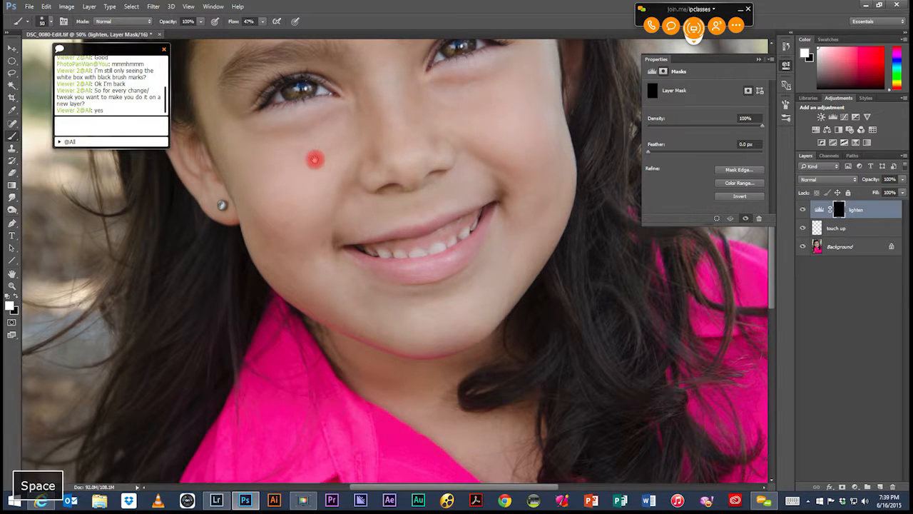
drag(313, 147, 359, 221)
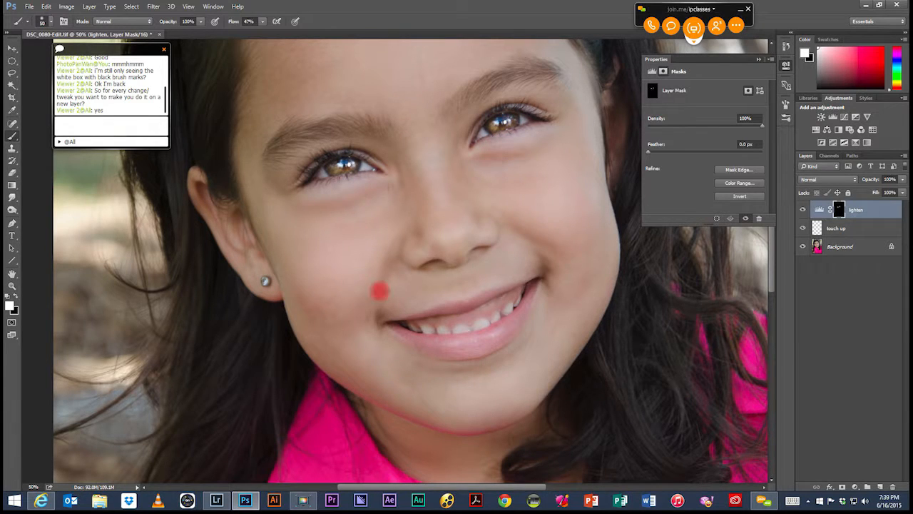
Step: Compare the eyes with the lighten layer hidden and shown, and view the layer's mask on its own
click(803, 211)
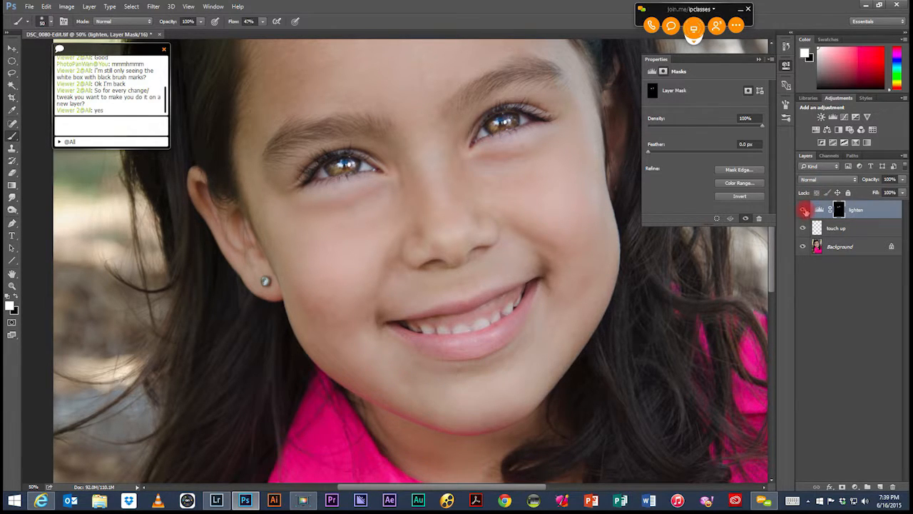
click(805, 211)
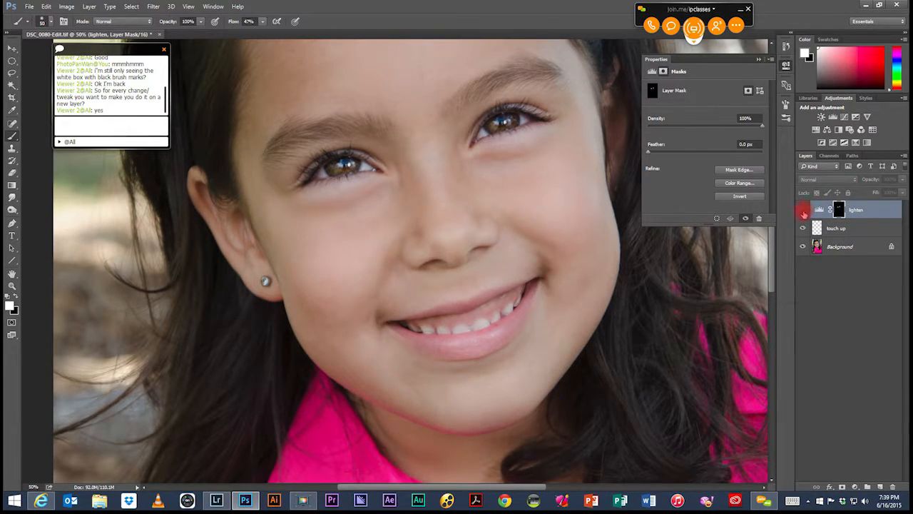
click(804, 210)
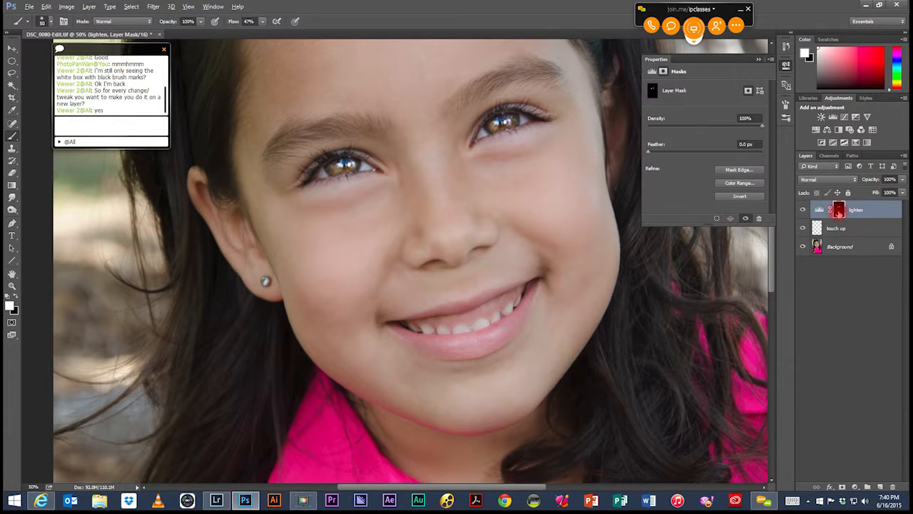
alt+click(839, 209)
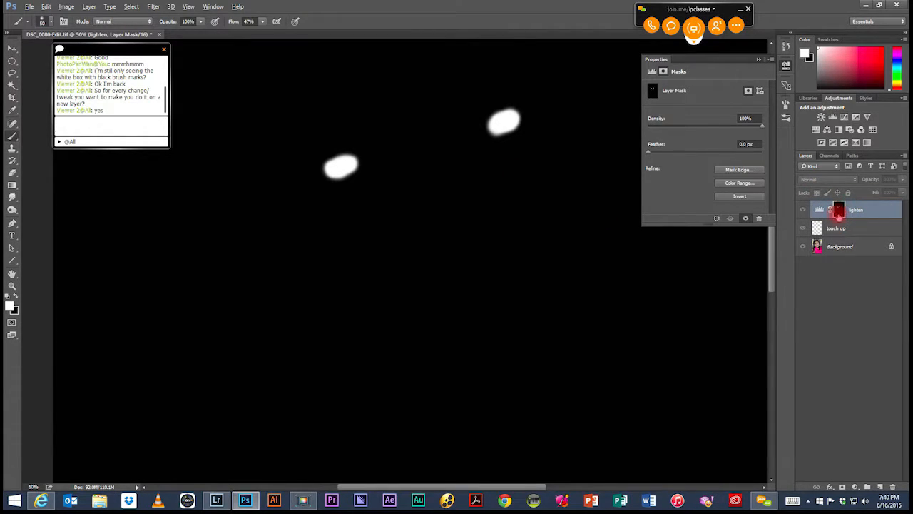
alt+click(839, 210)
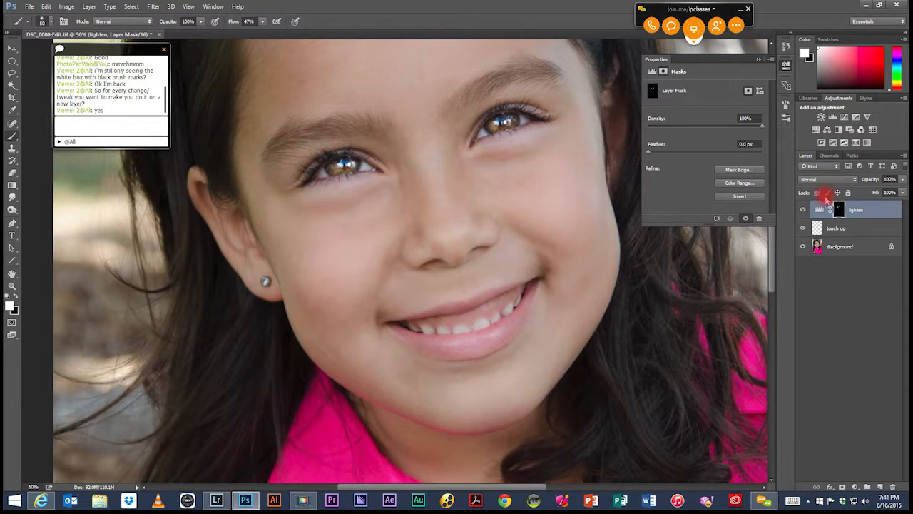
Step: Reduce the brush opacity to 27% for softer painting on the lighten mask
click(202, 23)
drag(202, 33, 167, 37)
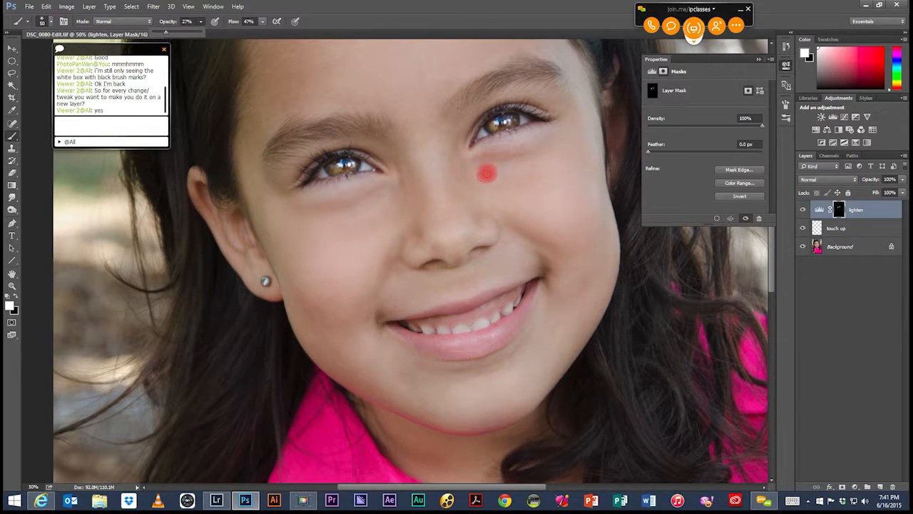
mouse_move(501, 163)
mouse_down()
mouse_move(500, 142)
mouse_move(493, 161)
mouse_move(513, 184)
mouse_up()
Step: Enlarge the brush to size 100 to suit the area under the girl's left eye
key(bracketright)
key(bracketright)
key(bracketright)
key(bracketright)
key(bracketright)
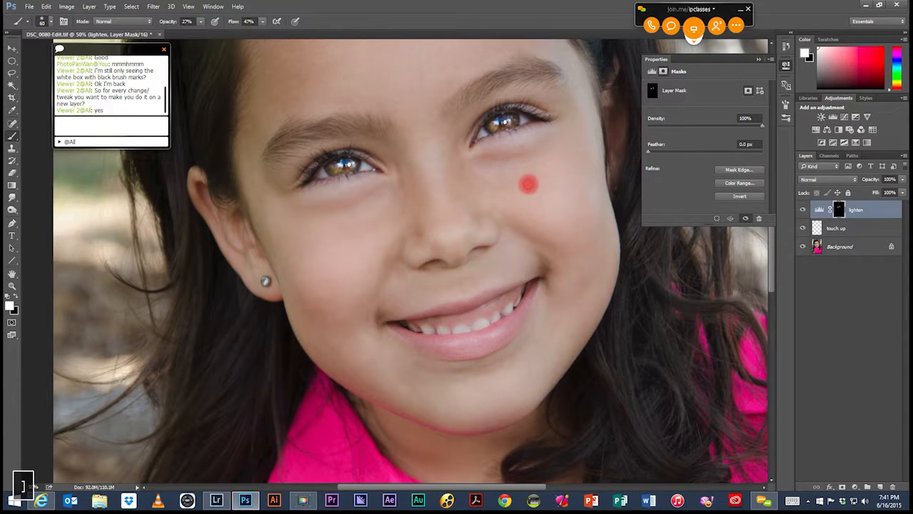
key(bracketright)
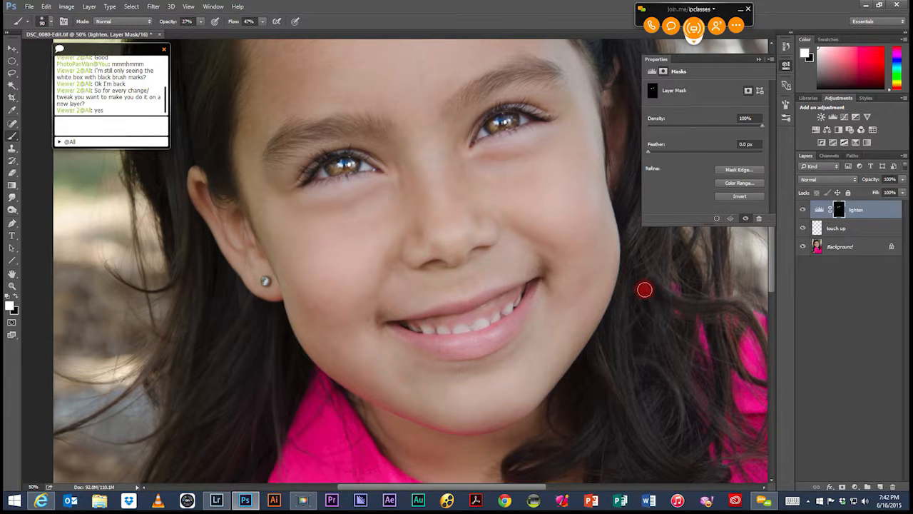
key(bracketright)
key(bracketright)
key(bracketright)
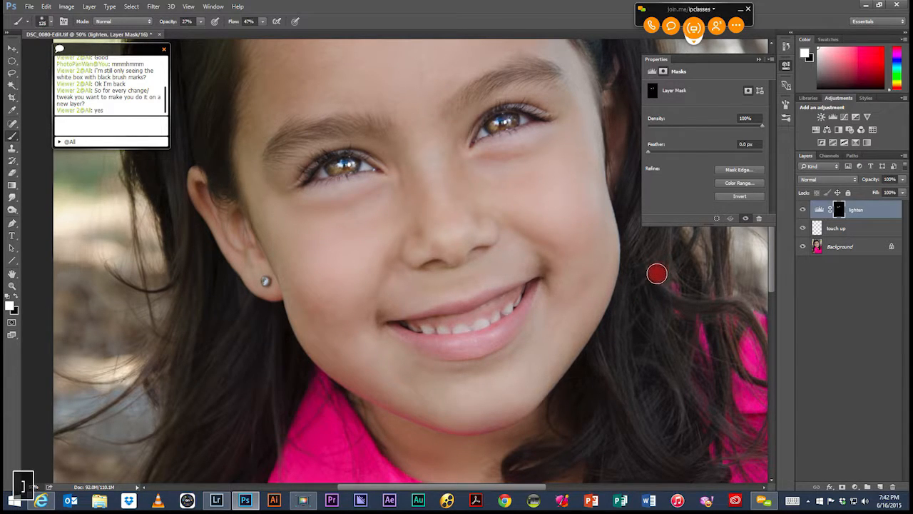
key(bracketleft)
key(bracketleft)
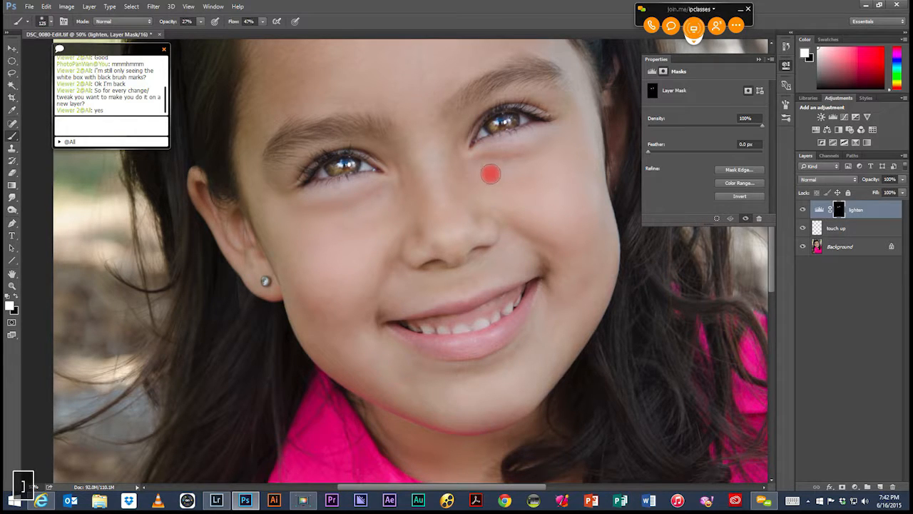
key(bracketleft)
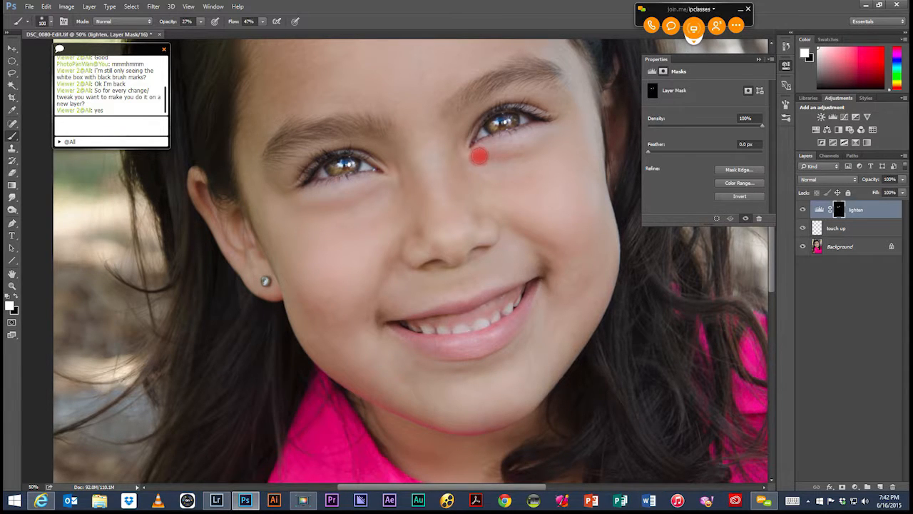
Step: Try brightening the skin under the girl's left eye on the lighten mask, and step back through the document history to remove those strokes
mouse_move(506, 155)
mouse_down()
mouse_move(472, 160)
mouse_move(514, 158)
mouse_move(521, 153)
mouse_move(503, 157)
mouse_move(533, 150)
mouse_move(472, 157)
mouse_move(538, 144)
mouse_move(478, 159)
mouse_move(520, 150)
mouse_up()
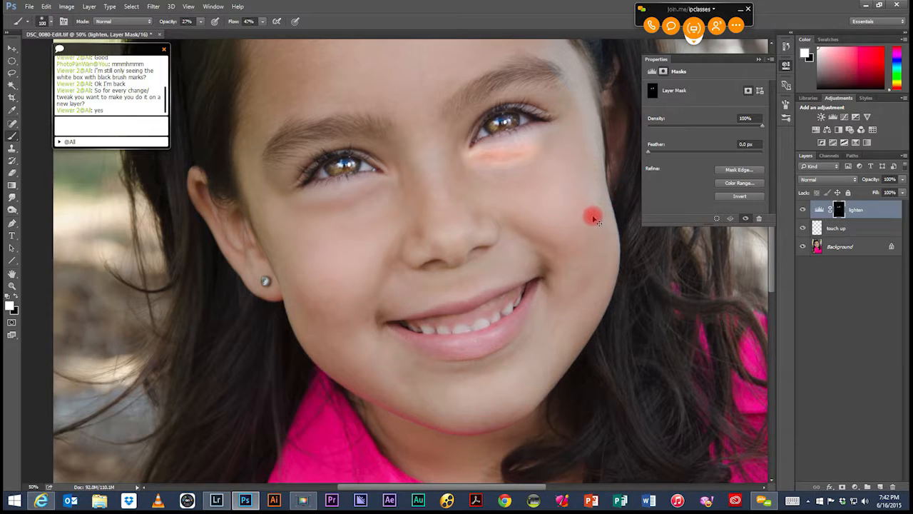
key(ctrl+z)
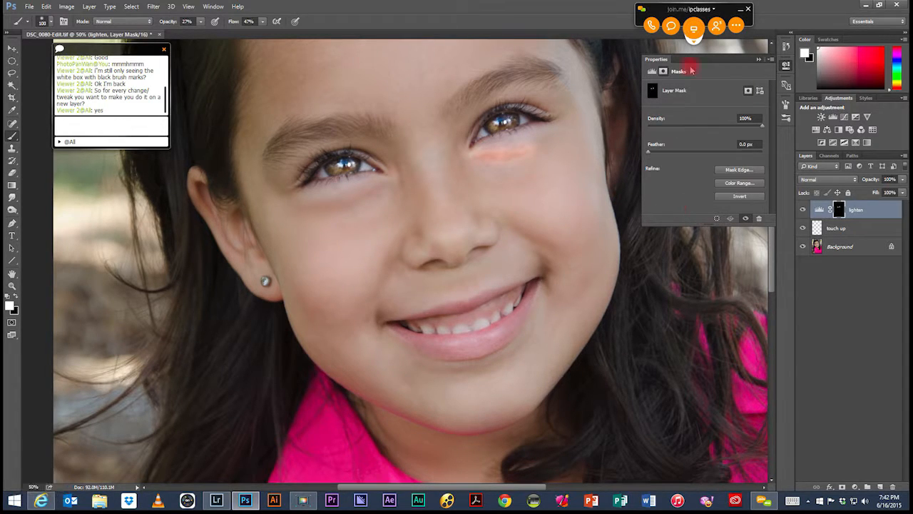
click(787, 48)
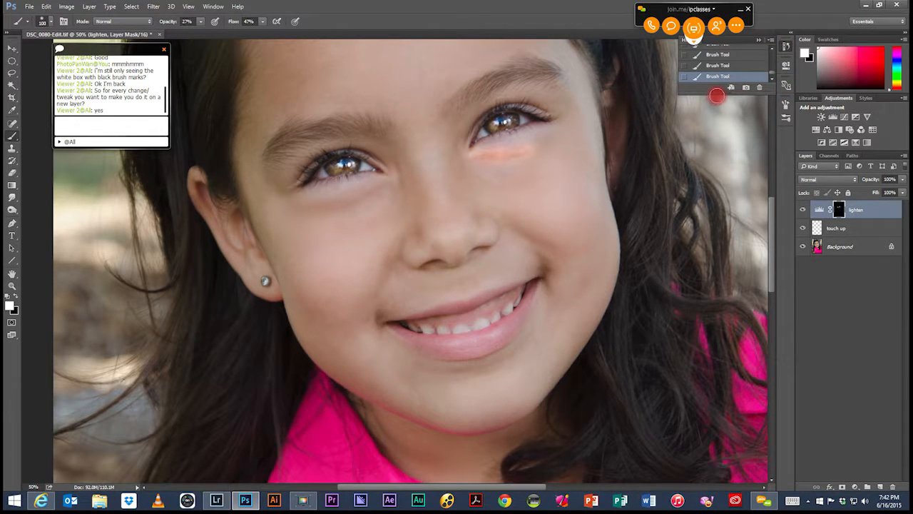
drag(718, 91, 710, 267)
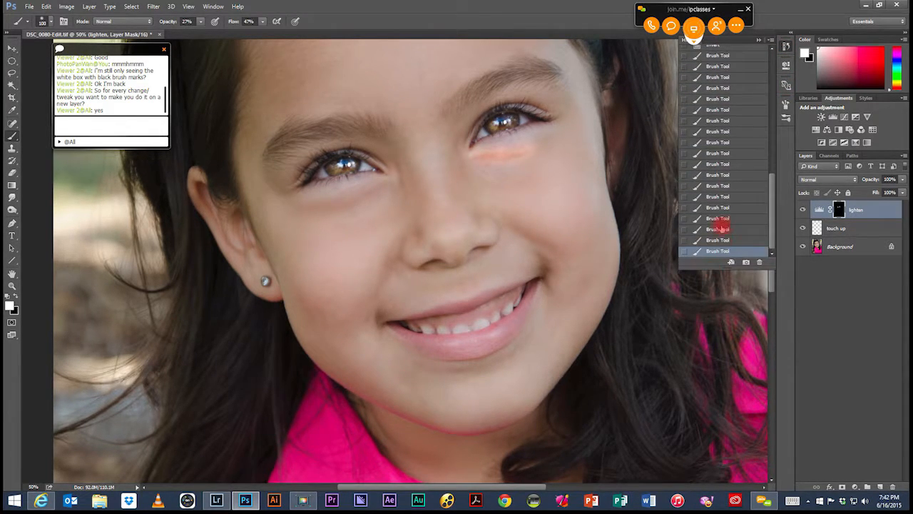
click(715, 229)
click(717, 218)
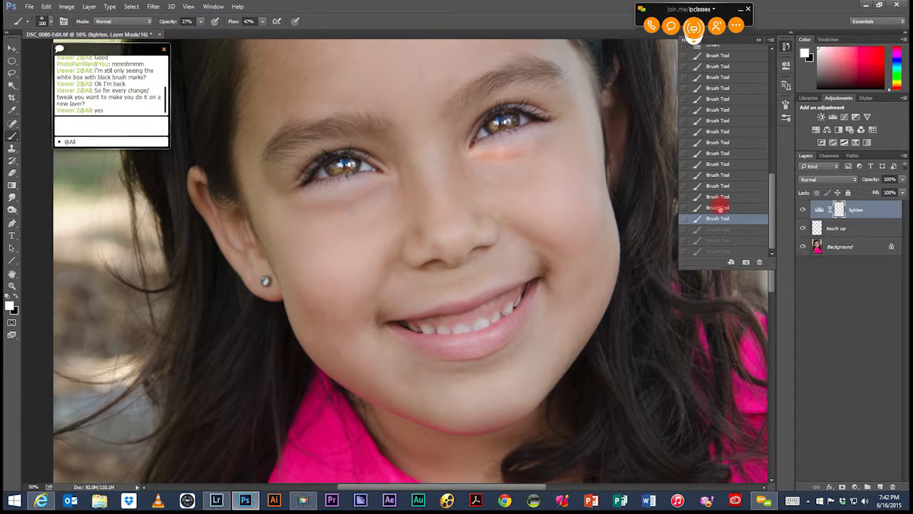
click(716, 207)
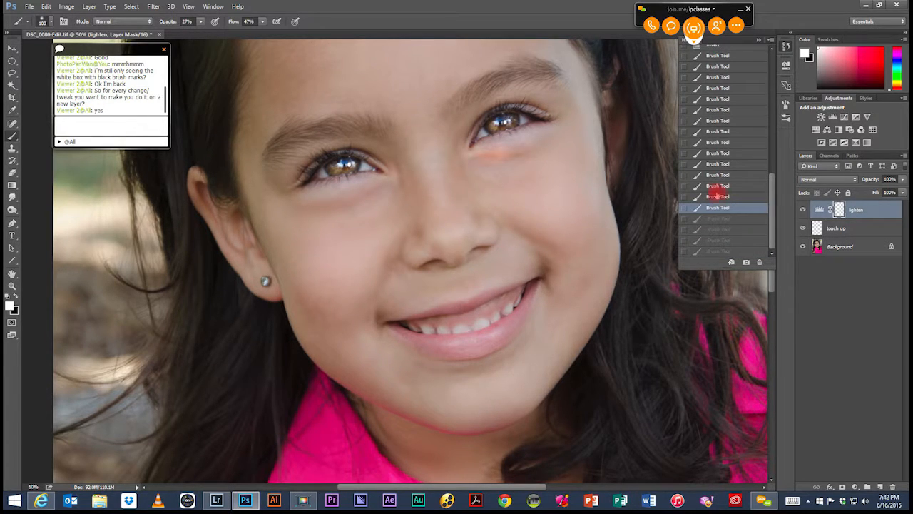
click(719, 196)
click(717, 186)
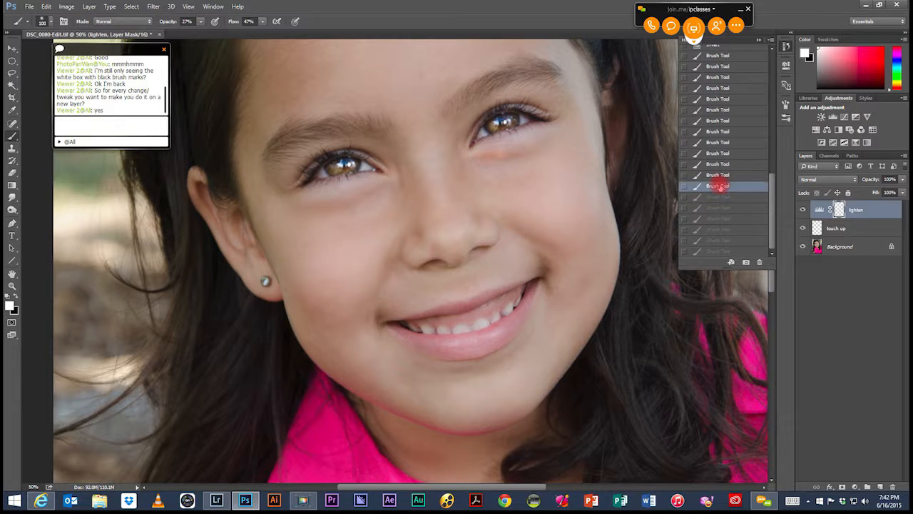
click(715, 175)
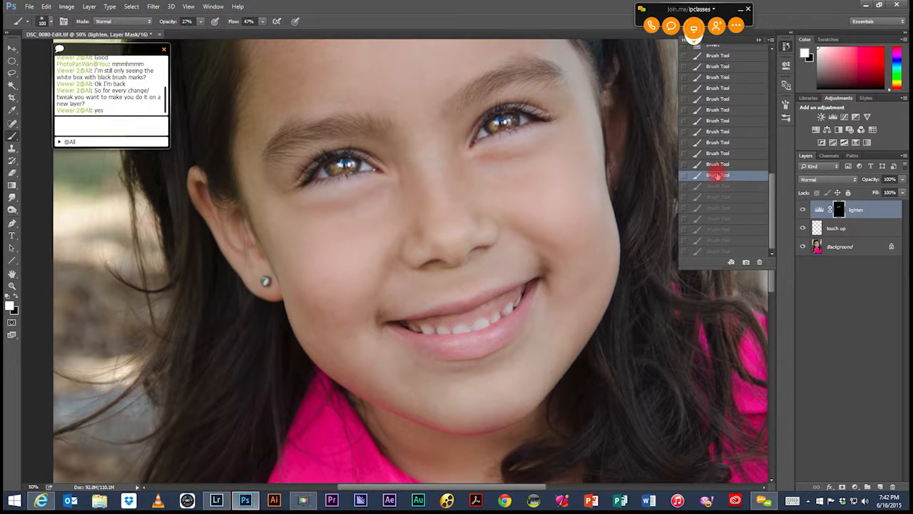
click(717, 164)
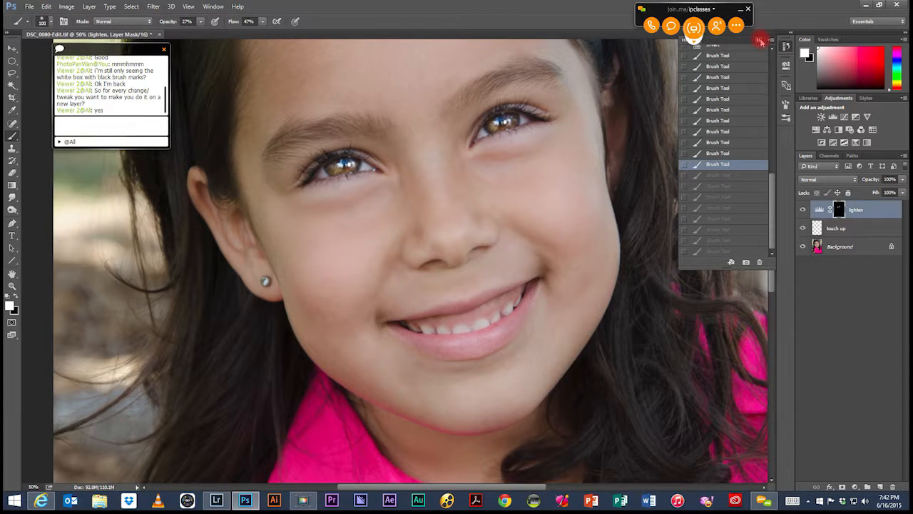
click(760, 41)
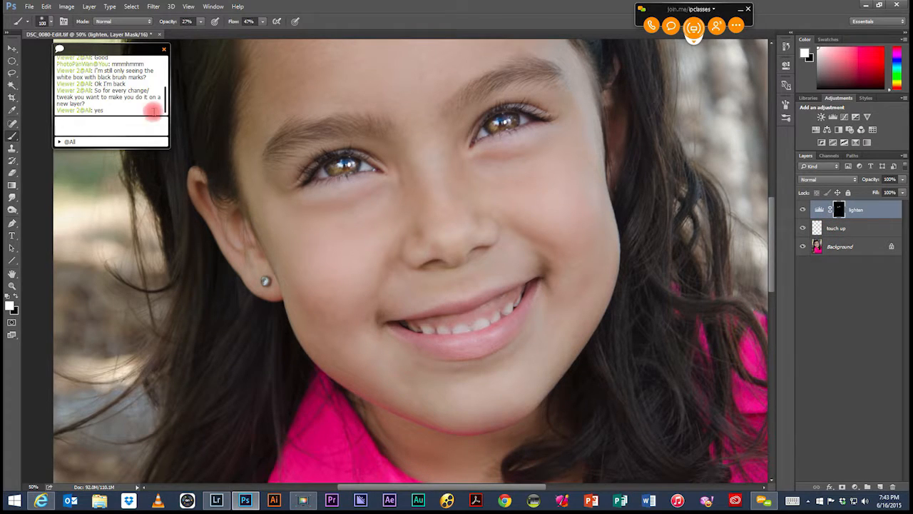
Step: Set the brush to 71% opacity and size 50 for painting over the teeth
click(200, 22)
drag(208, 35, 224, 35)
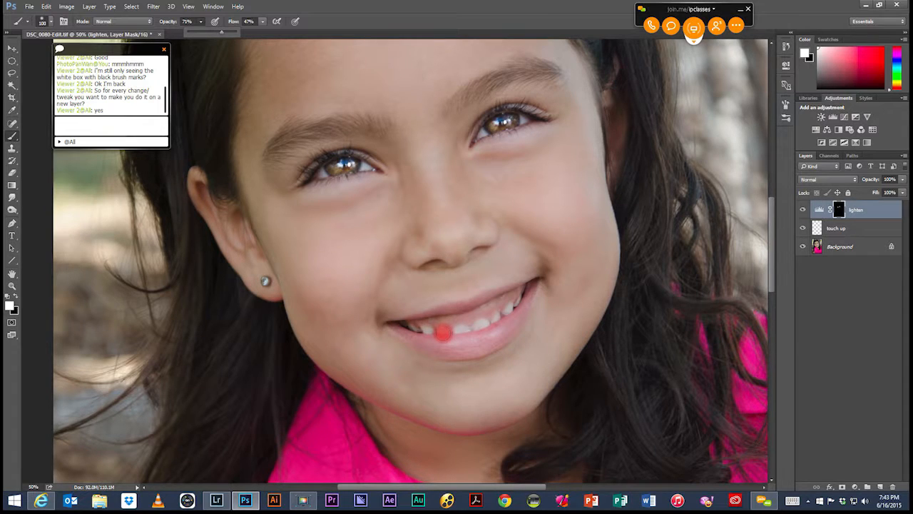
key(bracketleft)
key(bracketleft)
key(bracketleft)
key(bracketleft)
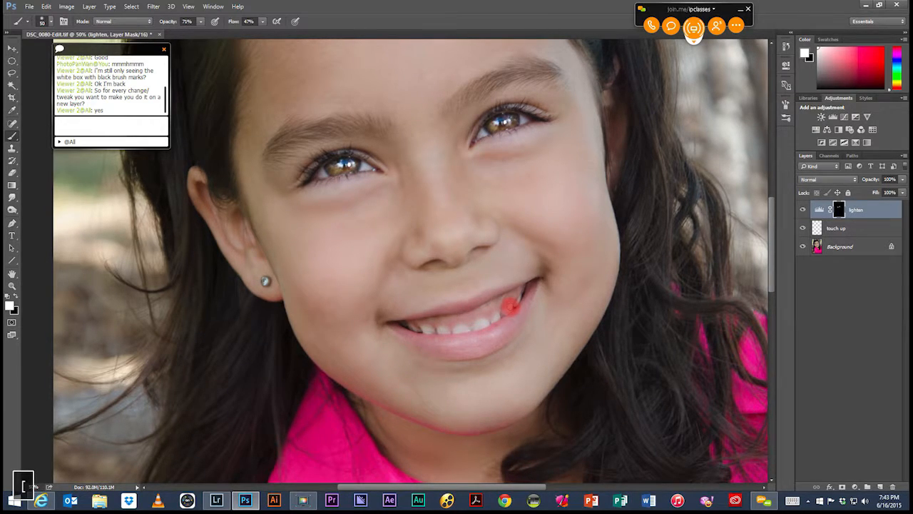
Step: Try whitening single teeth on the lighten mask with the 71% brush, undoing each stroke
mouse_move(502, 311)
mouse_down()
mouse_move(464, 319)
mouse_move(505, 323)
mouse_up()
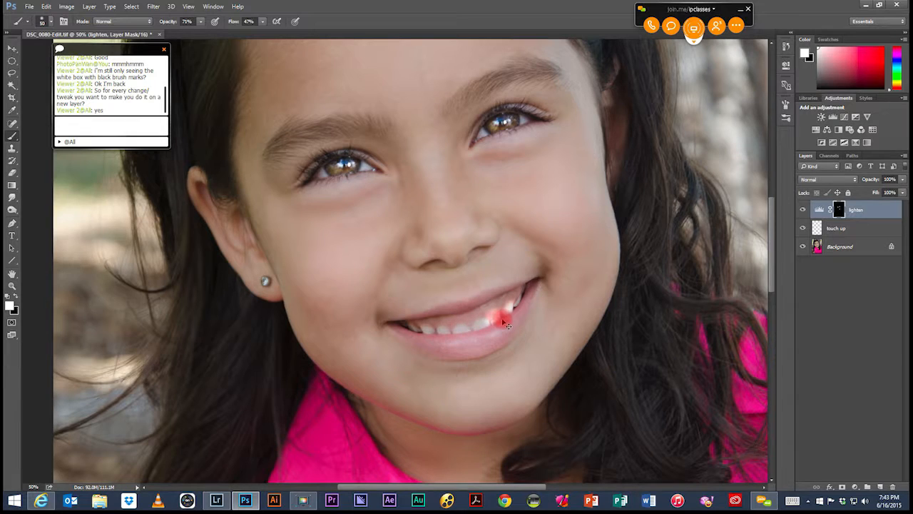
key(ctrl+z)
drag(467, 325, 459, 326)
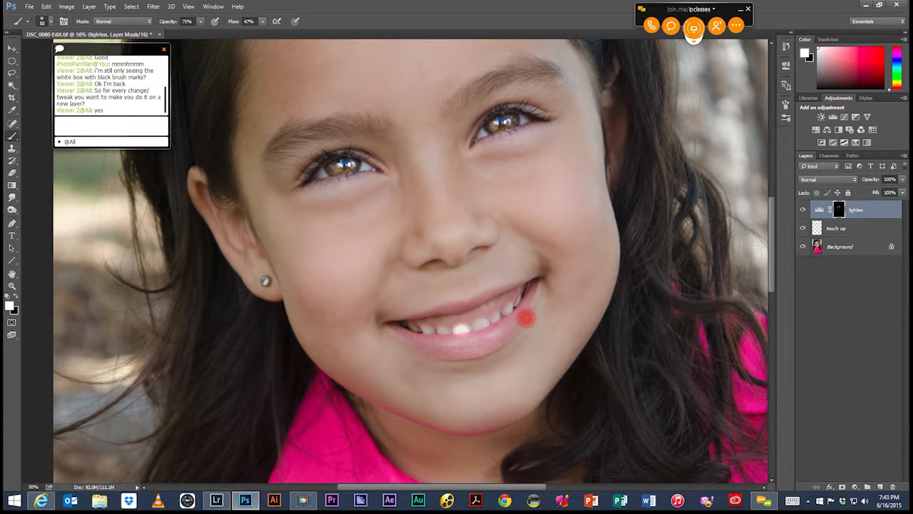
key(ctrl+z)
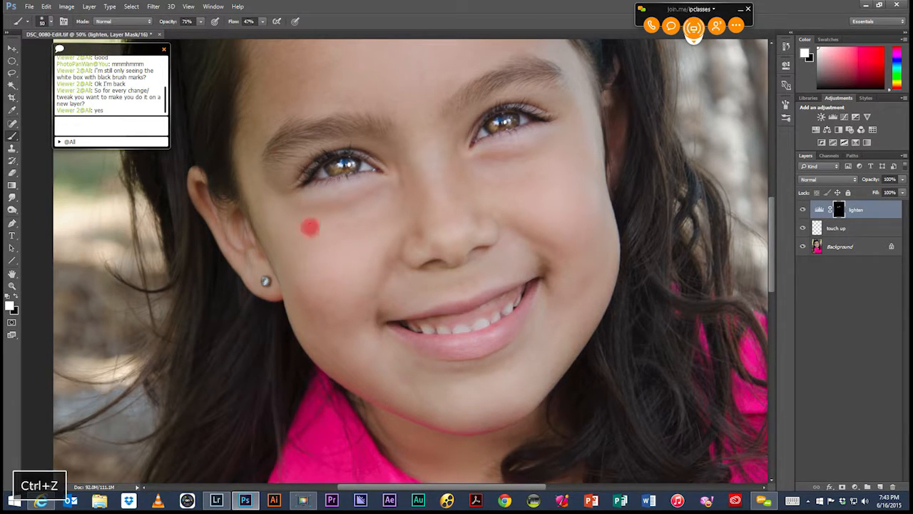
Step: Reduce the brush opacity to 9% and paint lightly over the teeth on the lighten mask
drag(202, 24, 172, 38)
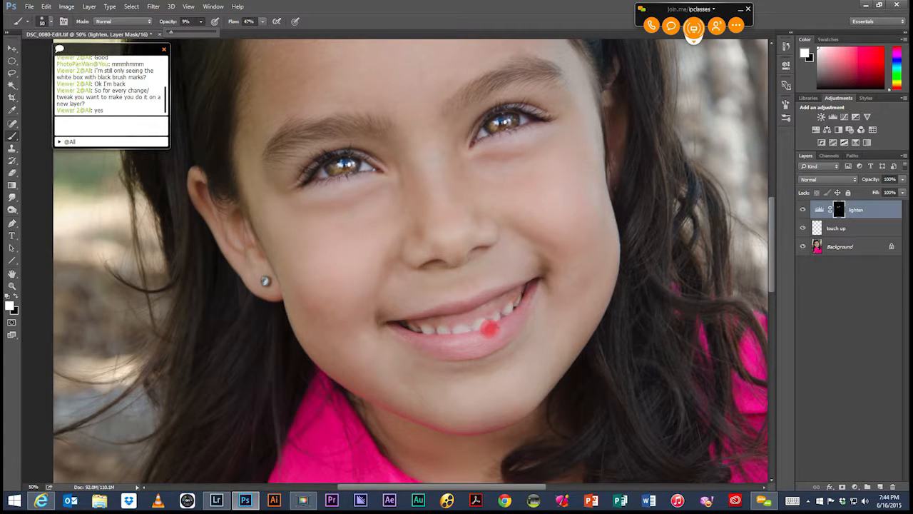
mouse_move(507, 309)
mouse_down()
mouse_move(457, 334)
mouse_move(422, 331)
mouse_move(468, 323)
mouse_up()
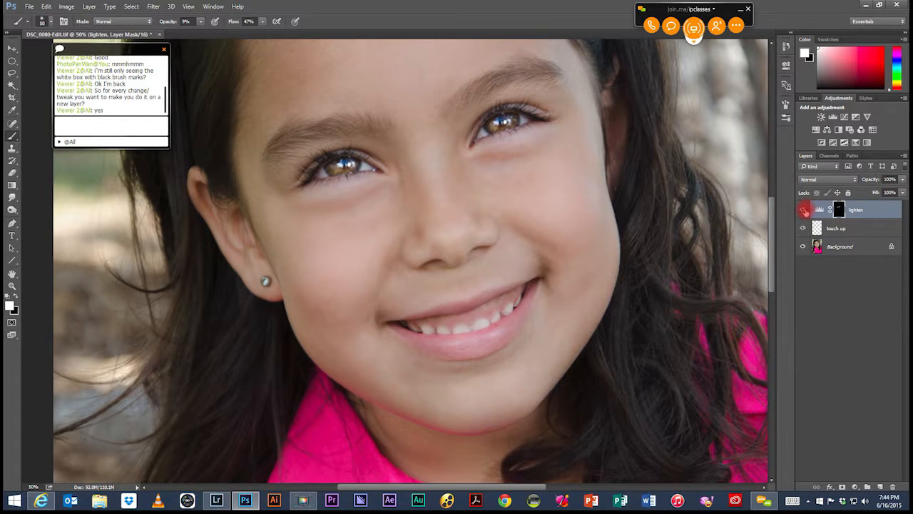
Step: Compare the portrait with the lighten layer hidden and shown several times
click(806, 208)
click(804, 210)
click(803, 209)
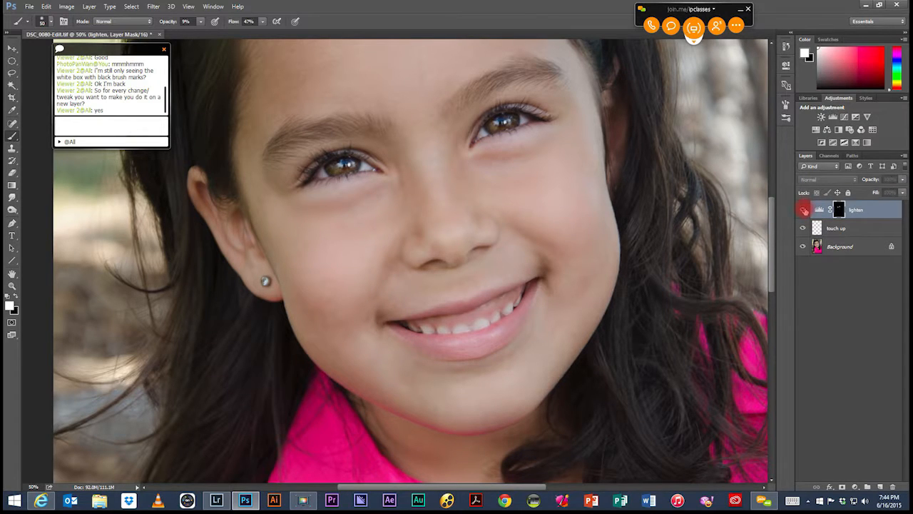
click(805, 211)
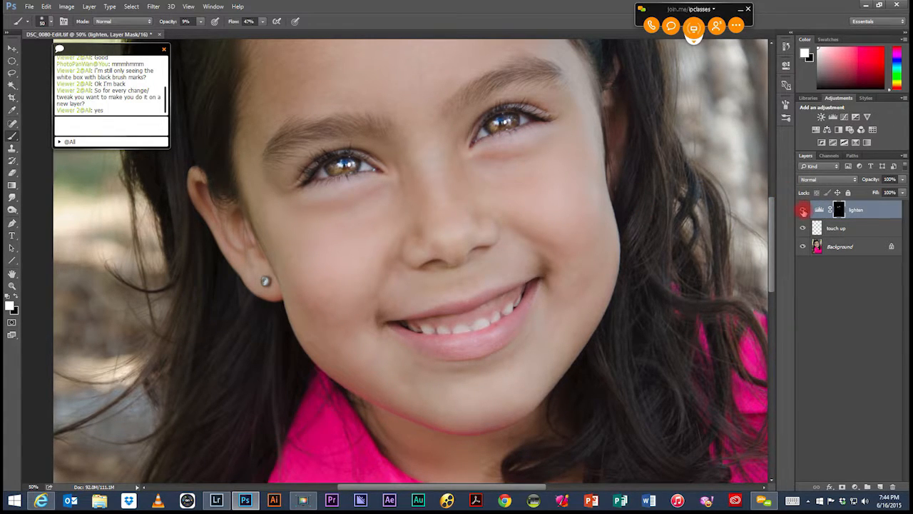
click(804, 210)
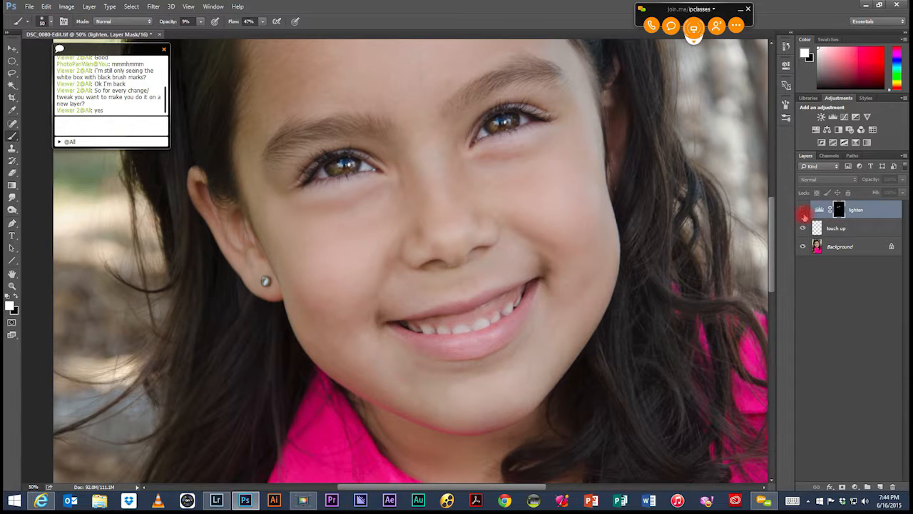
click(804, 212)
click(804, 210)
click(804, 211)
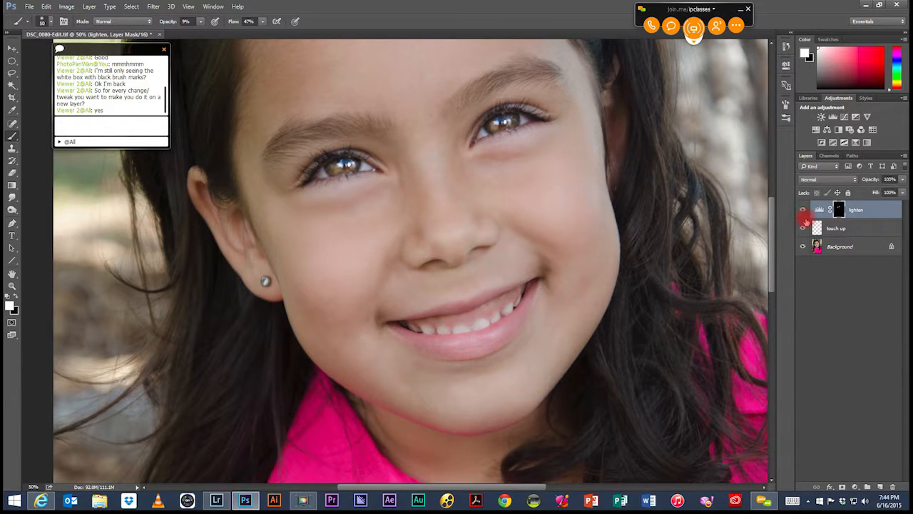
Step: Lower the lighten layer's opacity to 51% and make its mask active again with white as the foreground colour
click(880, 212)
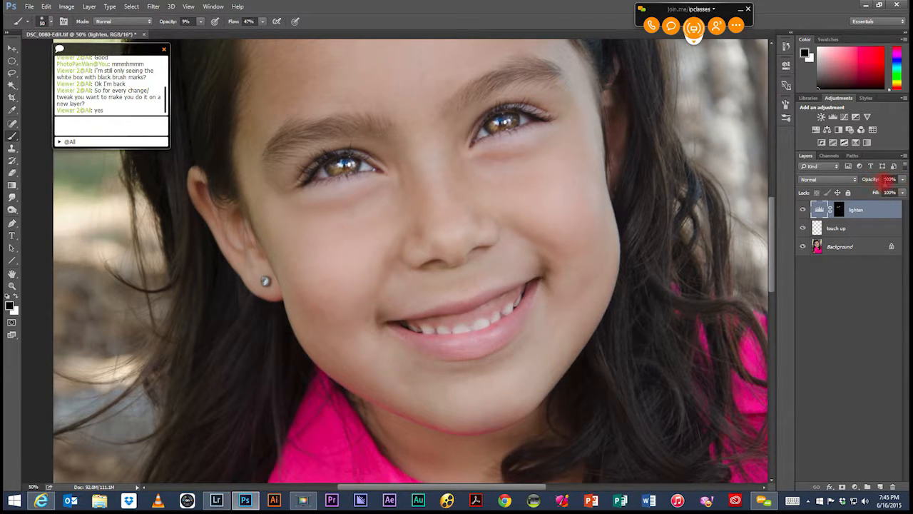
click(904, 181)
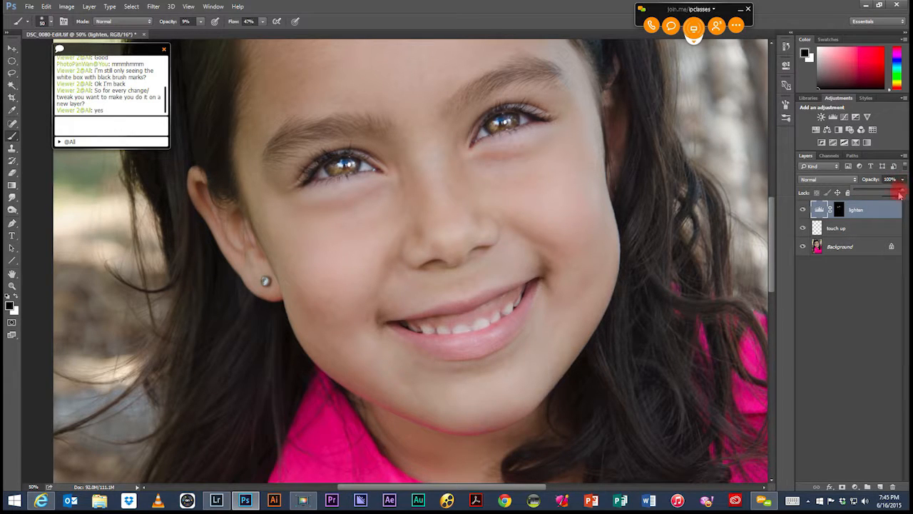
drag(900, 191, 882, 192)
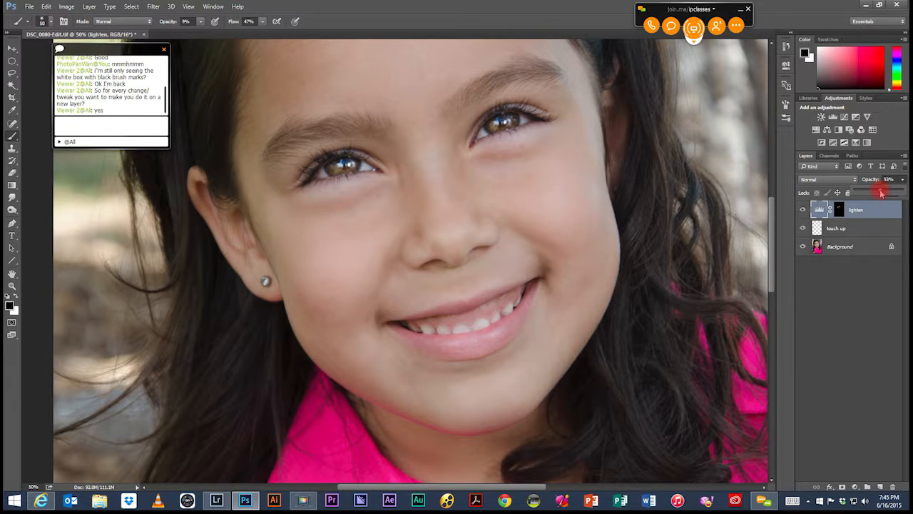
drag(882, 192, 880, 194)
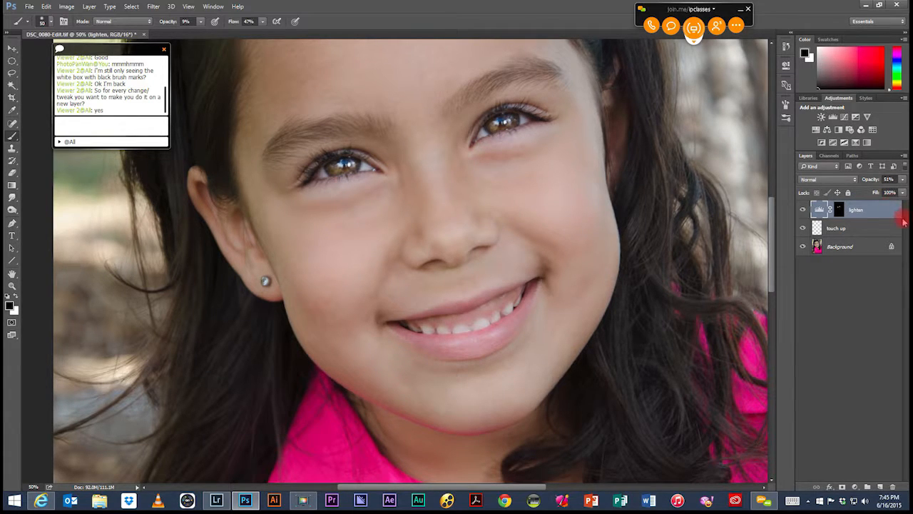
click(838, 207)
key(x)
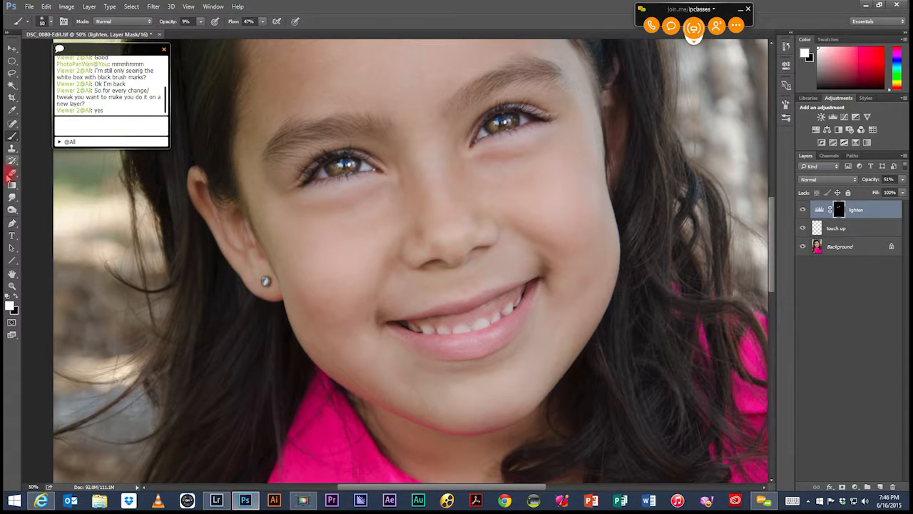
Step: Switch to the Burn tool and add a new layer named "Dodge and burn" above the lighten layer
click(12, 209)
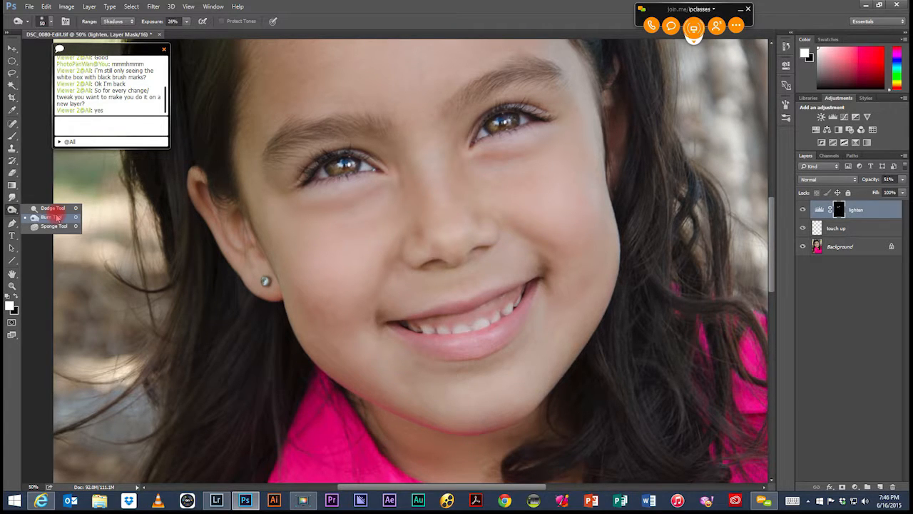
click(57, 217)
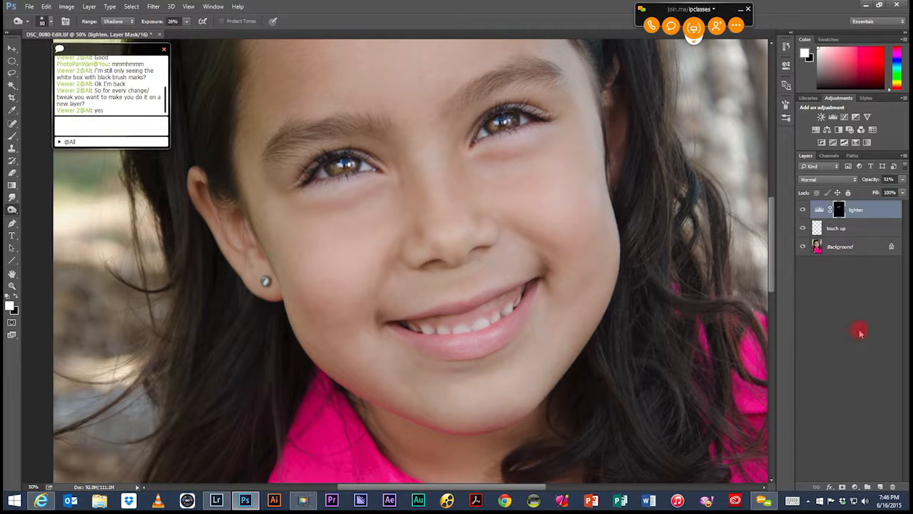
click(881, 486)
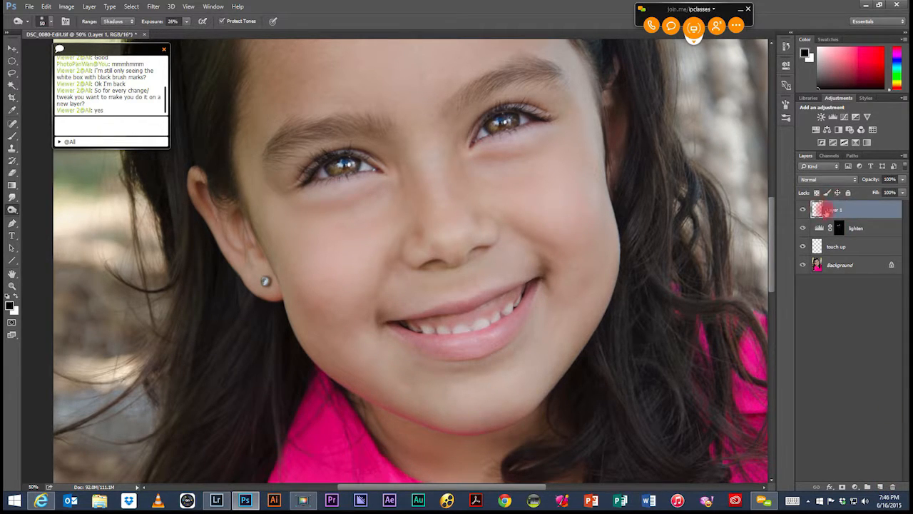
double_click(833, 210)
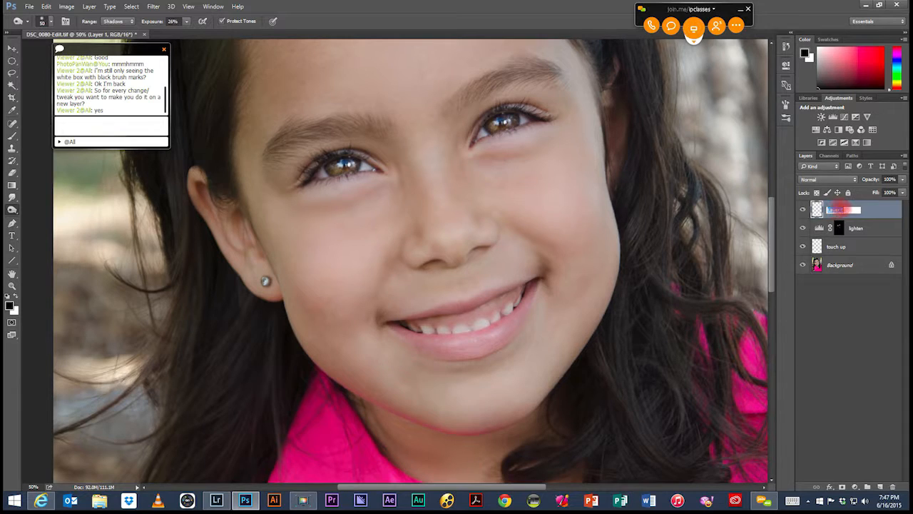
text(D)
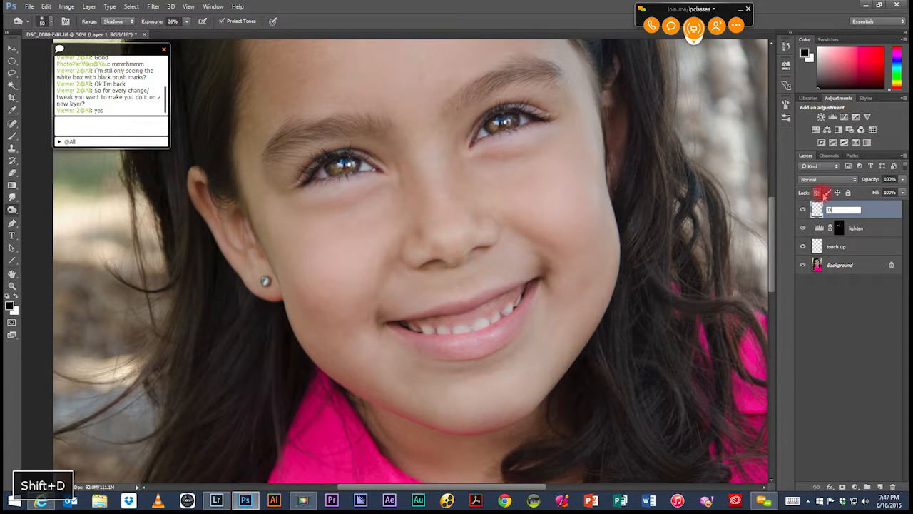
text(odge and b)
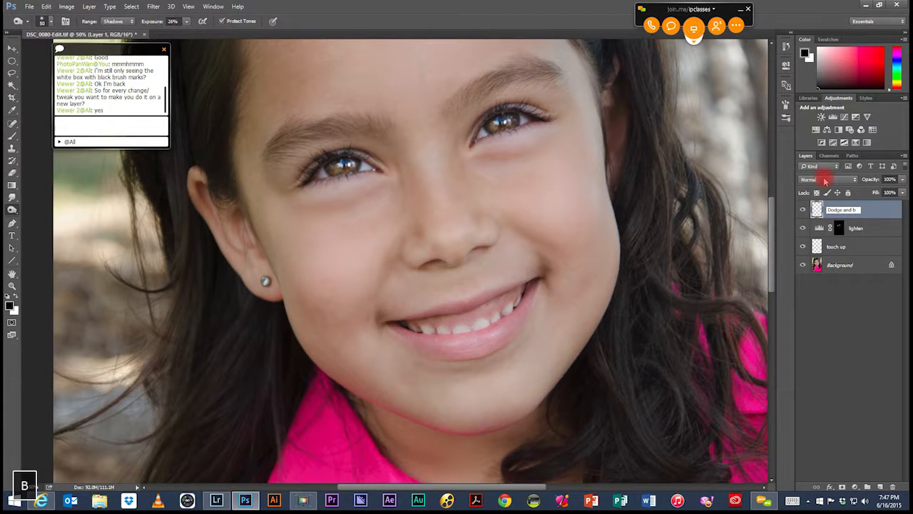
text(urn)
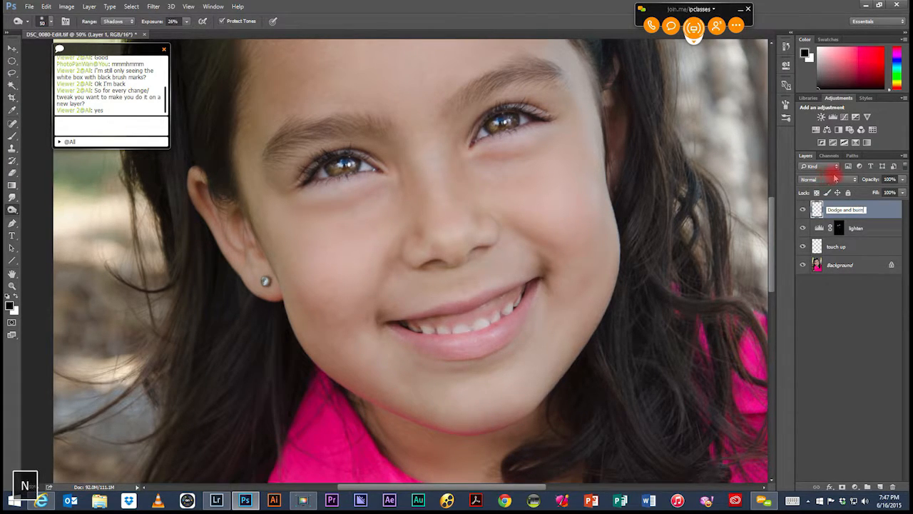
key(Return)
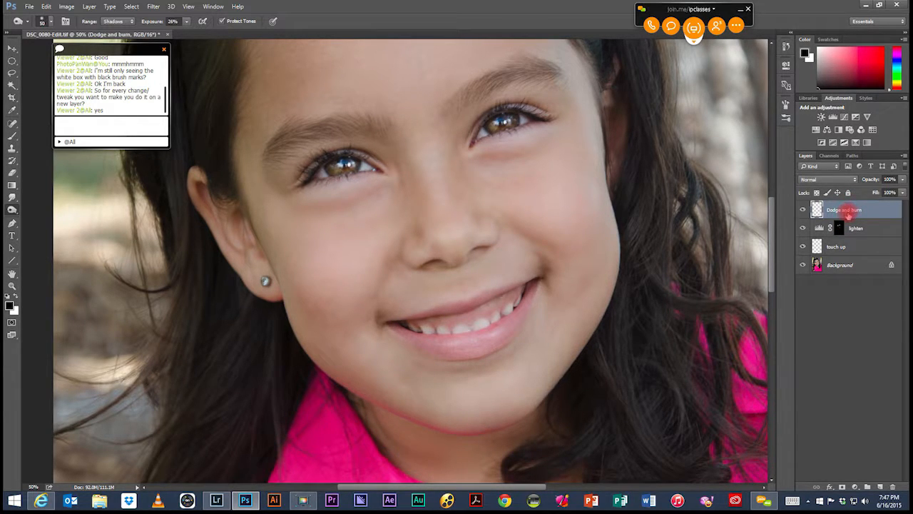
Step: Move the meeting chat window over the dark hair beside the girl's face so it no longer covers the Edit commands
click(47, 7)
drag(107, 51, 725, 63)
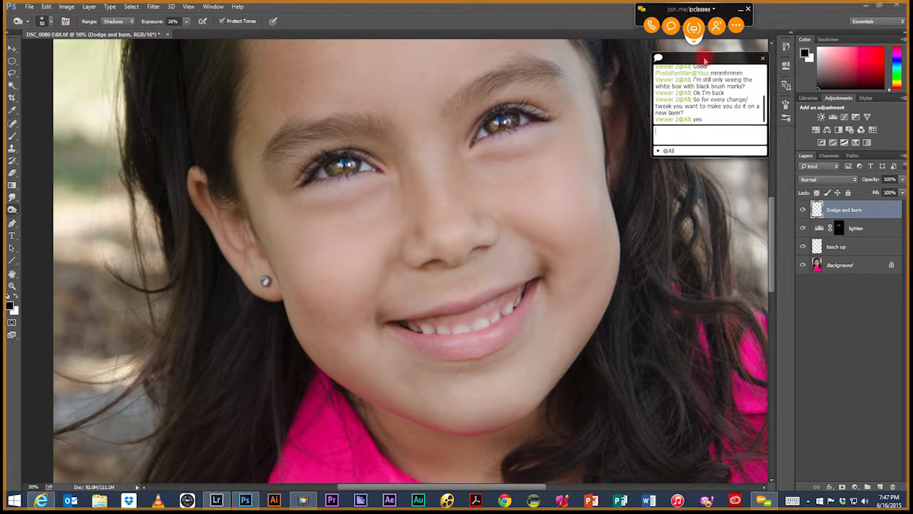
Step: Fill the Dodge and burn layer with 50% gray and set its blend mode to Soft Light
click(45, 7)
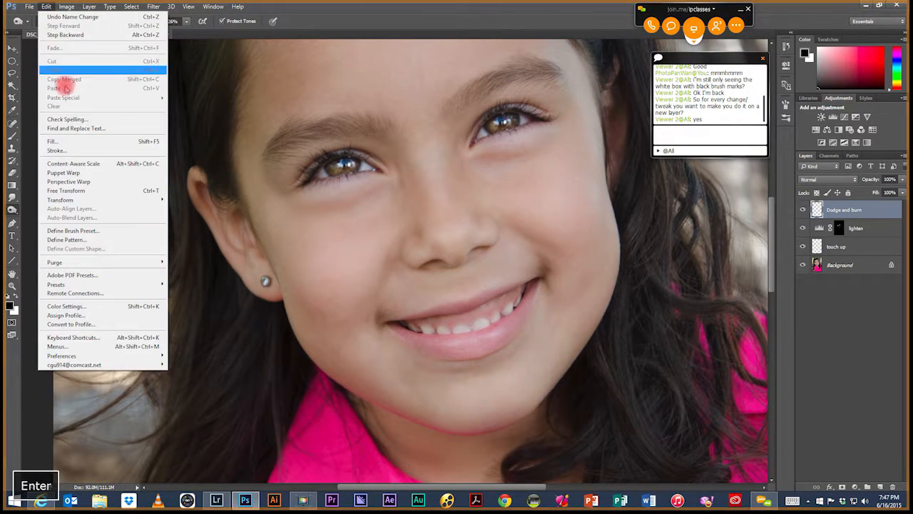
click(74, 145)
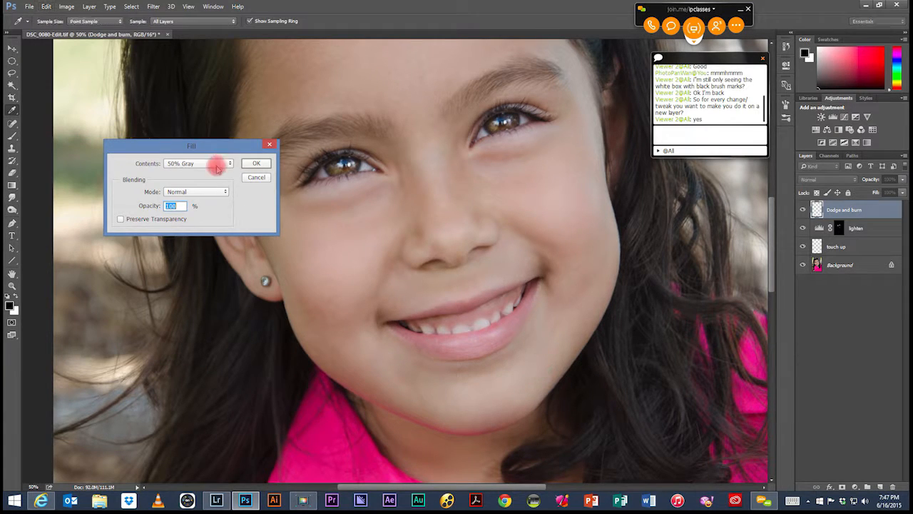
drag(168, 147, 428, 187)
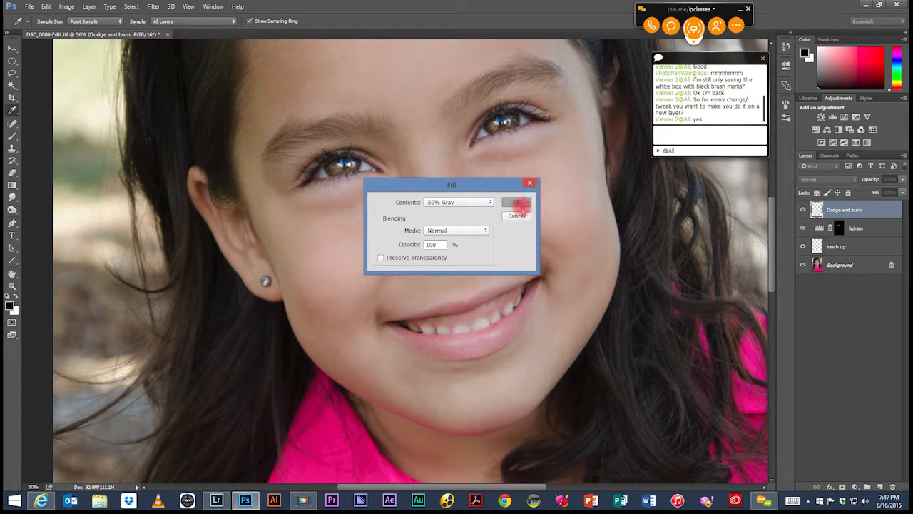
click(516, 203)
key(o)
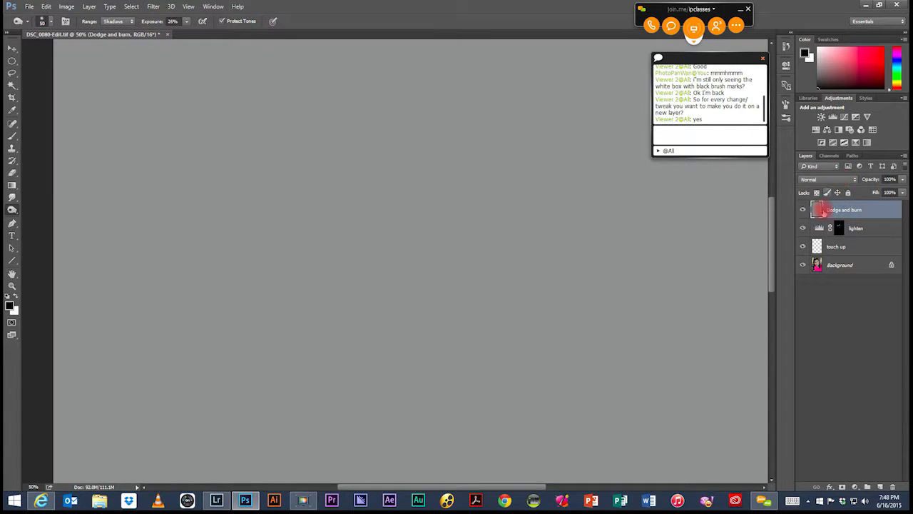
click(856, 182)
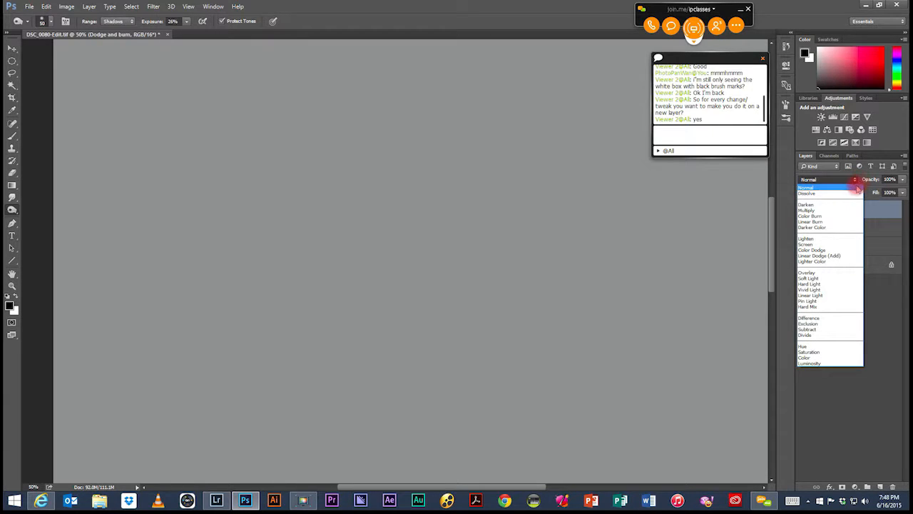
click(807, 278)
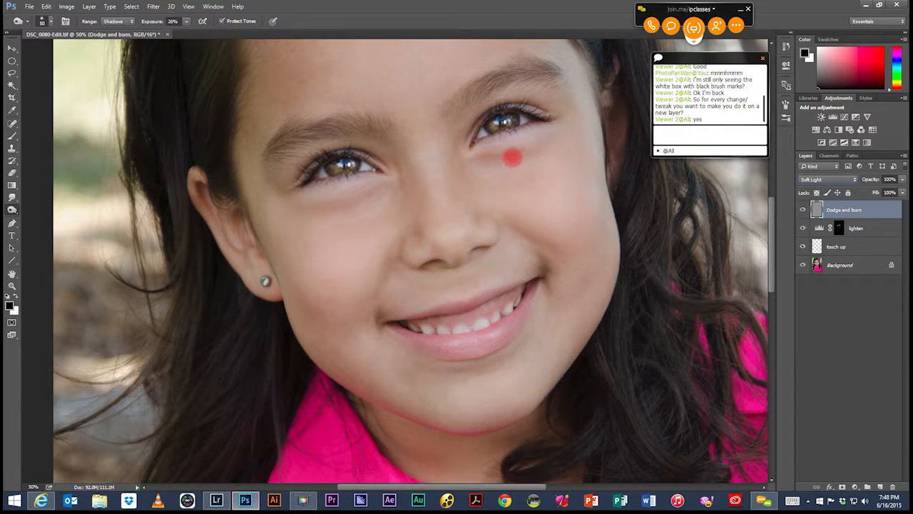
Step: Try lightening the shadow under the girl's eye using the Burn tool at 90 px and 100% exposure, and undo the stroke
click(15, 295)
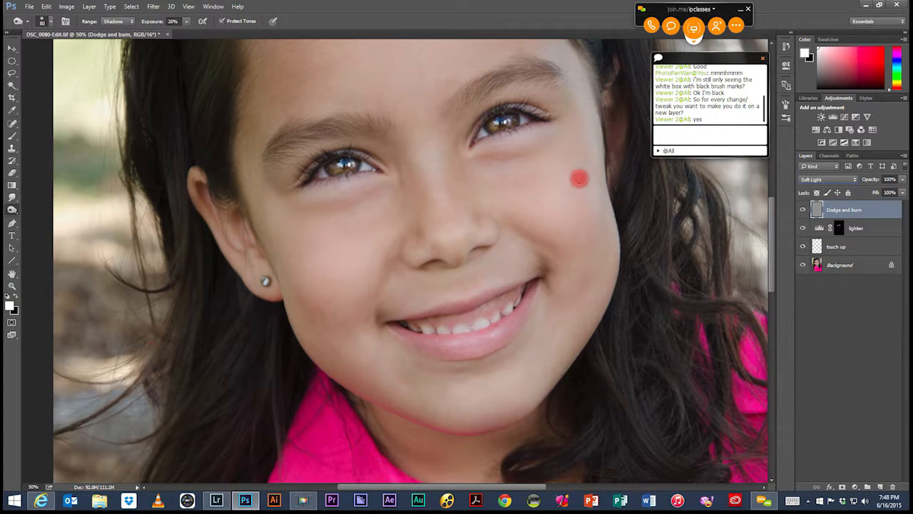
click(187, 21)
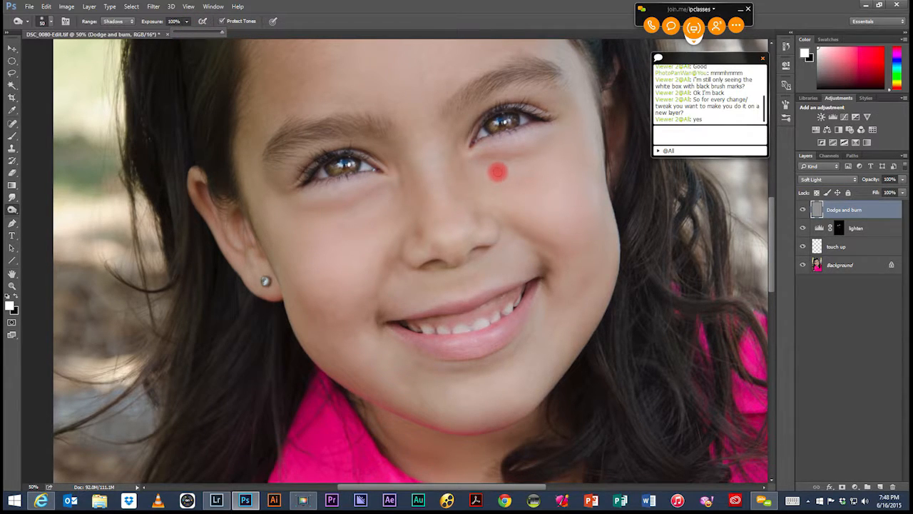
key(bracketright)
key(bracketright)
key(bracketright)
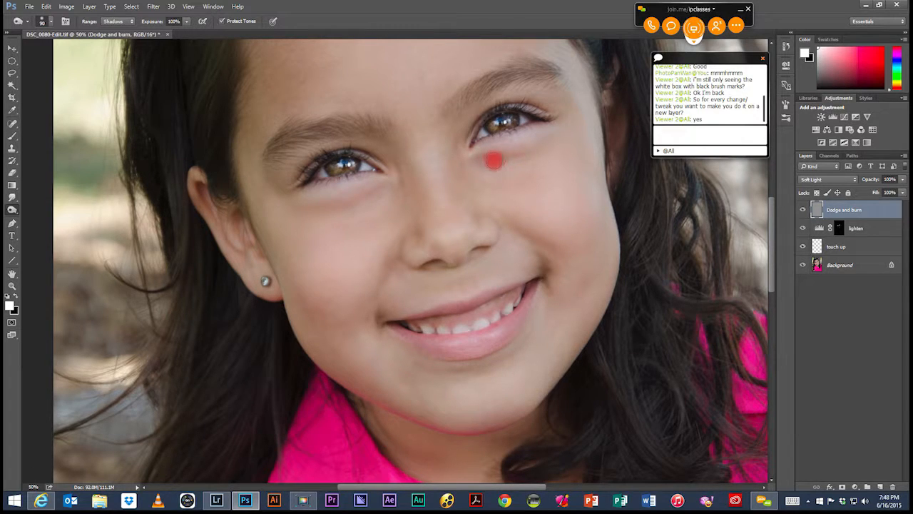
mouse_move(528, 148)
mouse_down()
mouse_move(538, 143)
mouse_move(507, 159)
mouse_move(520, 162)
mouse_up()
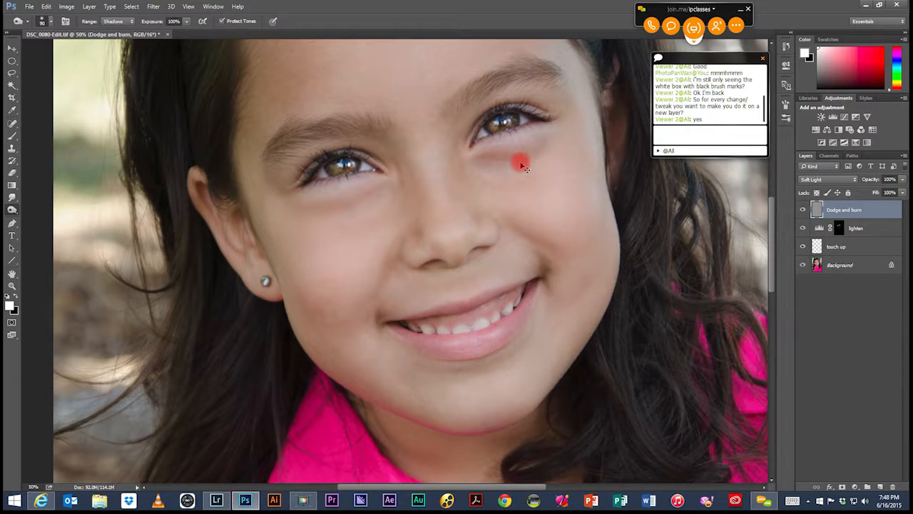
key(ctrl+z)
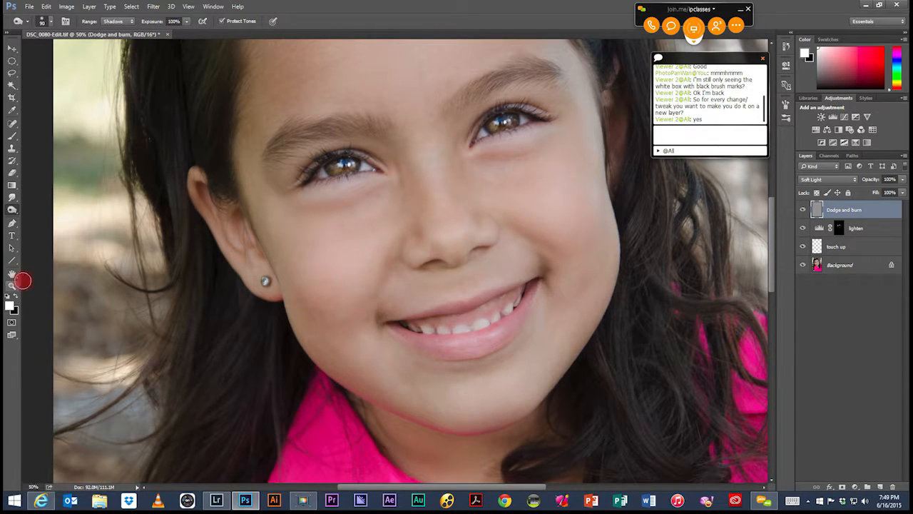
click(7, 295)
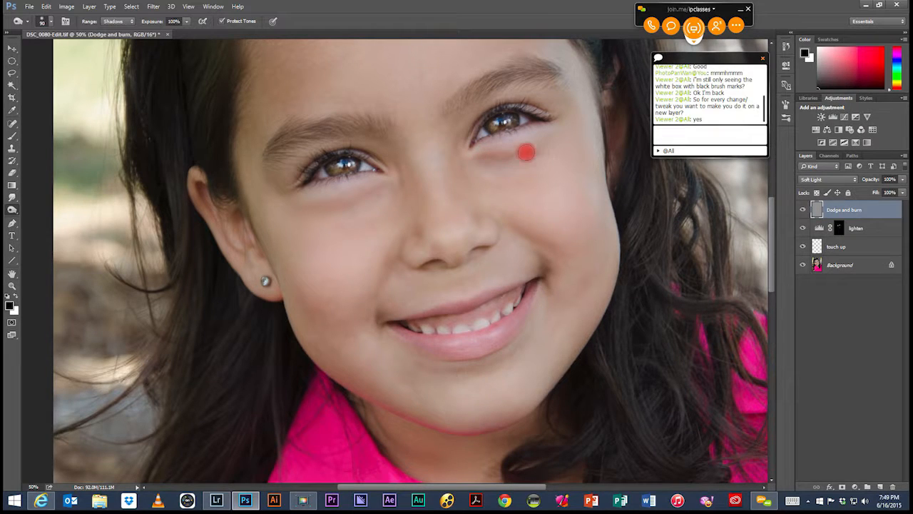
key(ctrl+z)
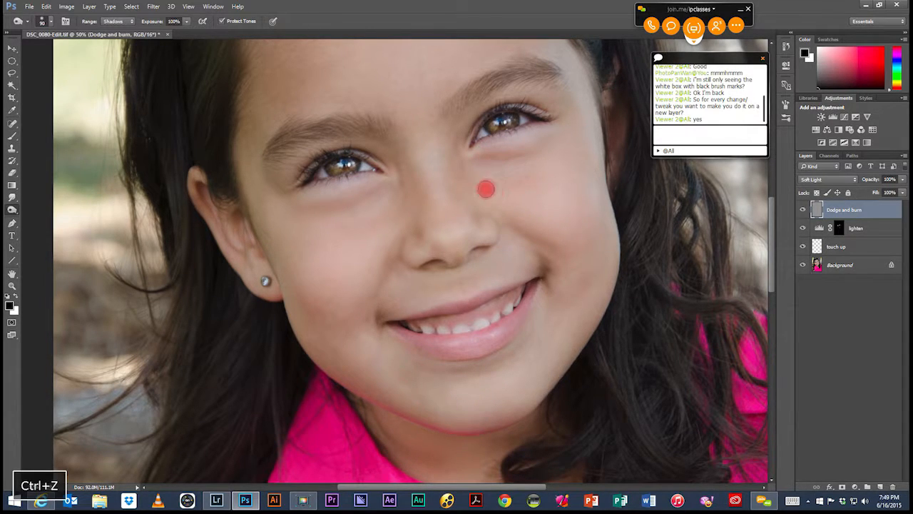
Step: Switch to the Brush tool and check the latest history states of the document
click(12, 135)
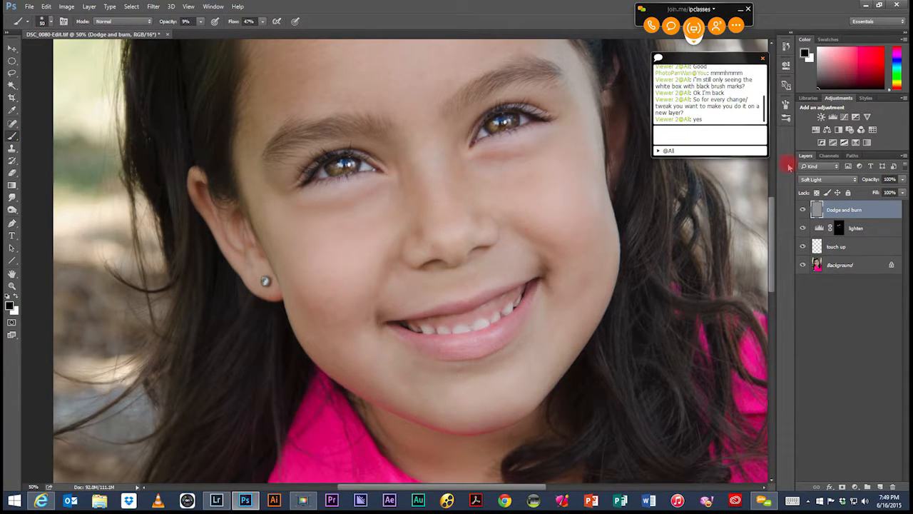
click(785, 47)
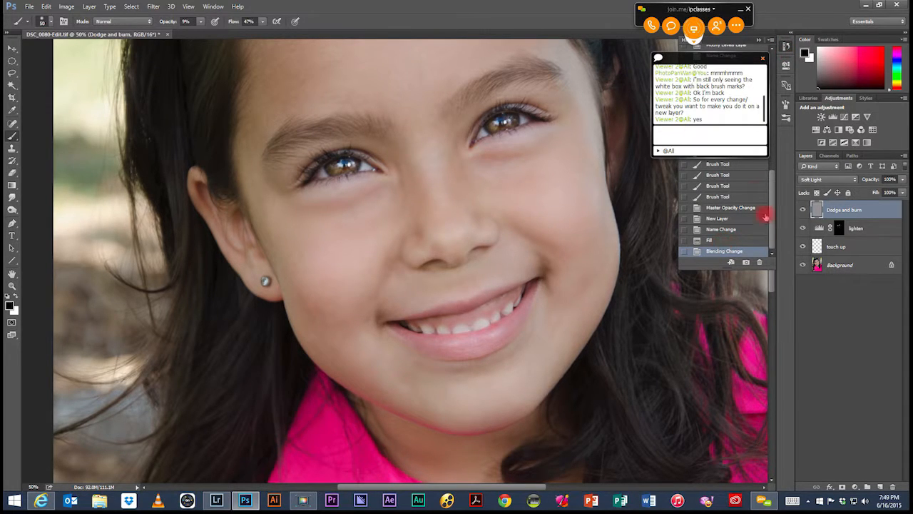
click(761, 44)
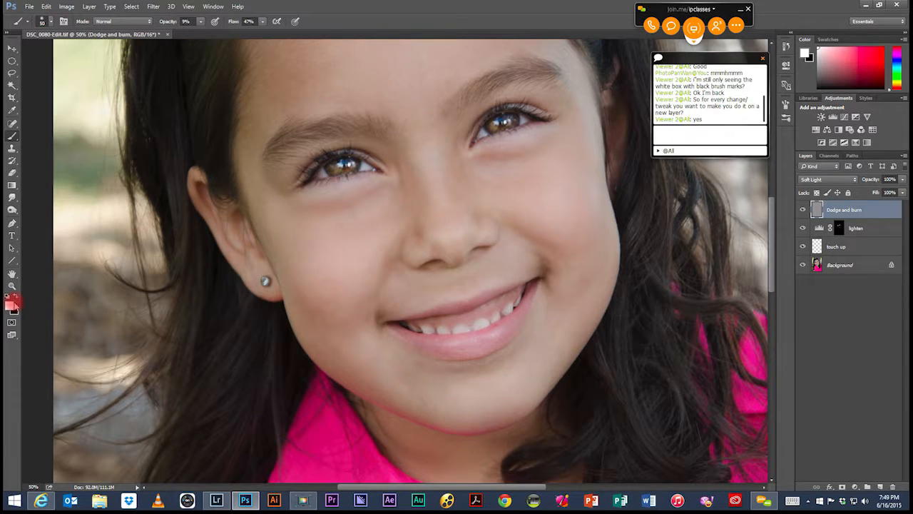
Step: Swap the foreground and background colours back and forth several times, finishing with white in the foreground
key(x)
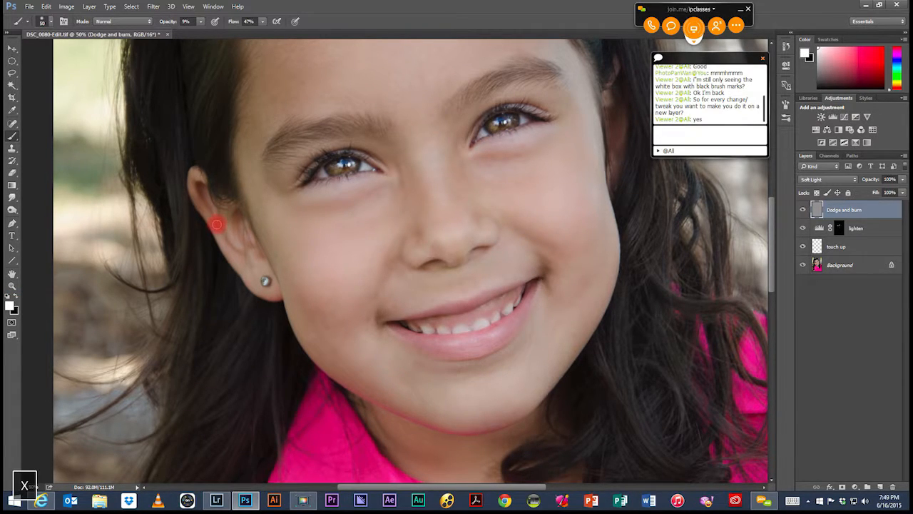
key(x)
key(x)
key(x)
key(x)
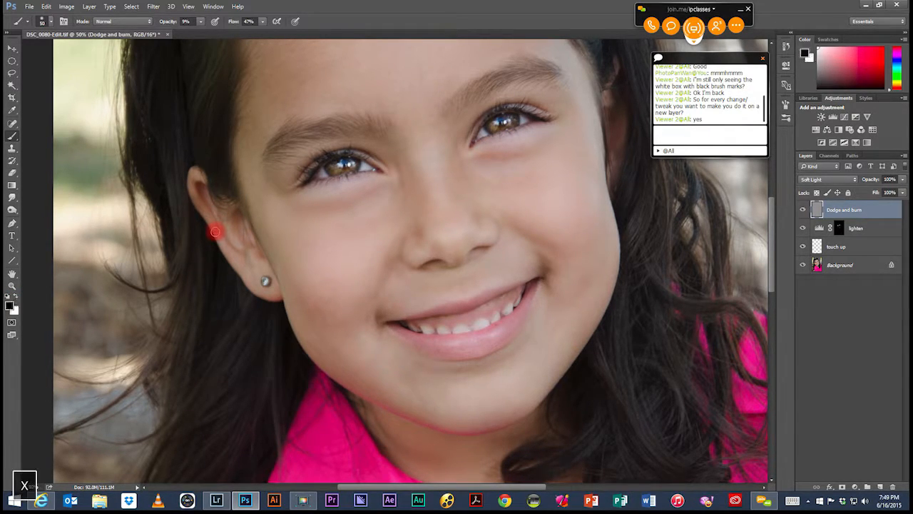
key(x)
key(x)
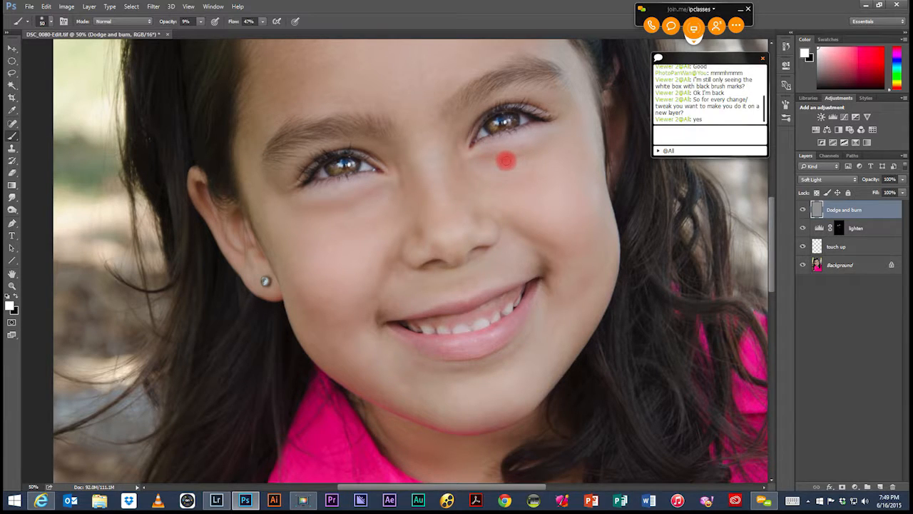
Step: Try painting white under the girl's eye with a 100 px brush at 100% opacity, and undo the stroke
click(202, 22)
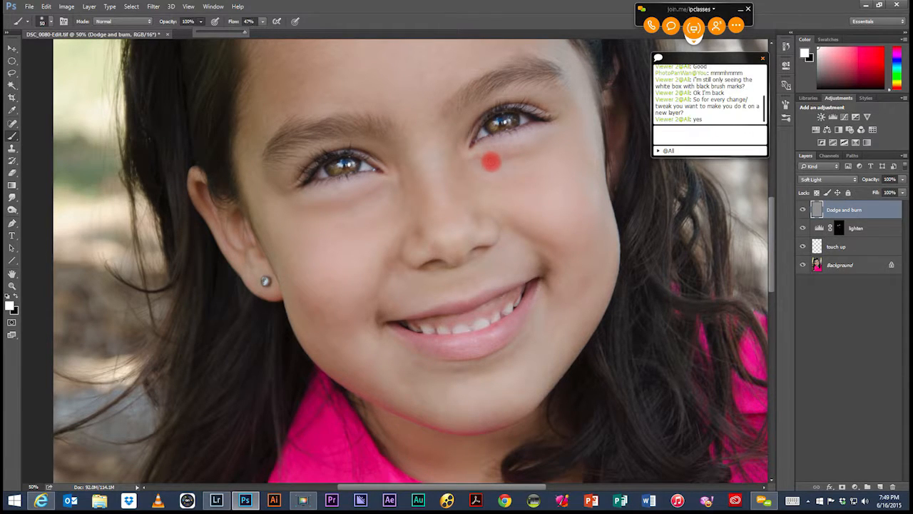
key(bracketright)
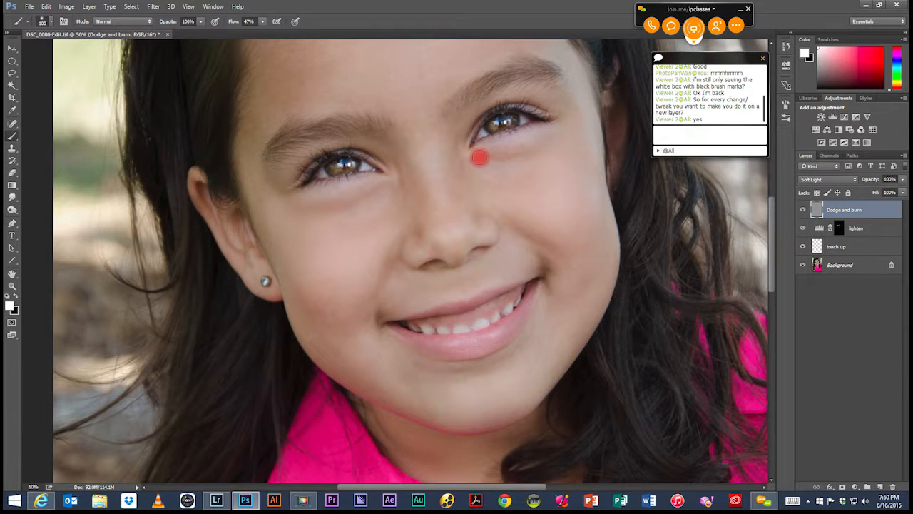
drag(490, 156, 543, 142)
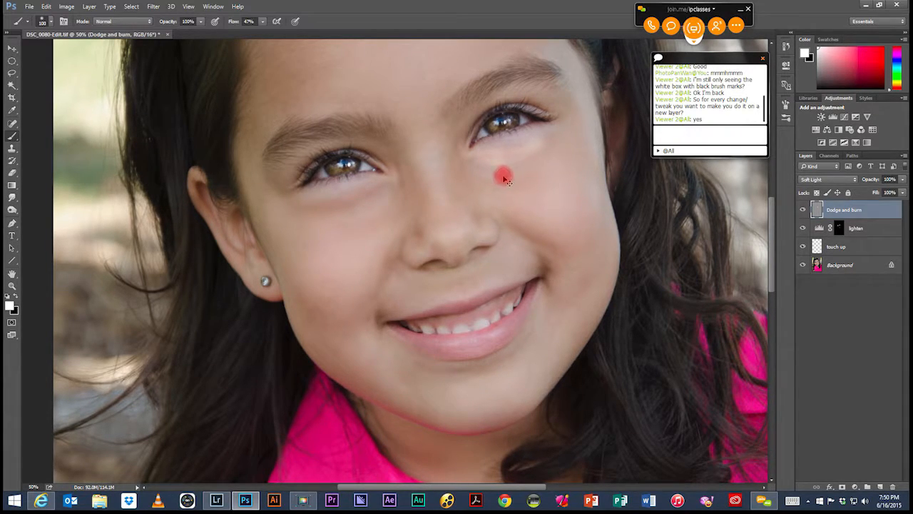
key(ctrl+z)
Step: Lower the brush to 21% opacity and 28% flow for subtle dodging
click(200, 22)
drag(192, 34, 163, 36)
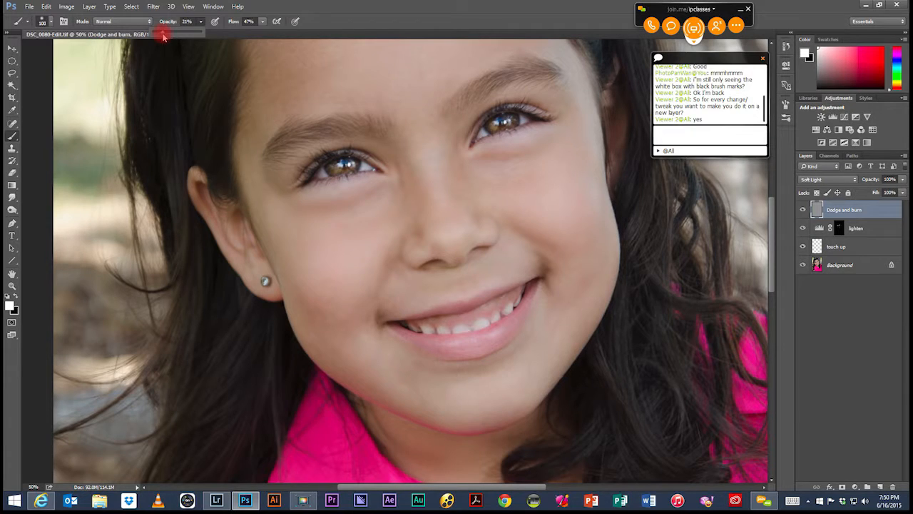
click(263, 22)
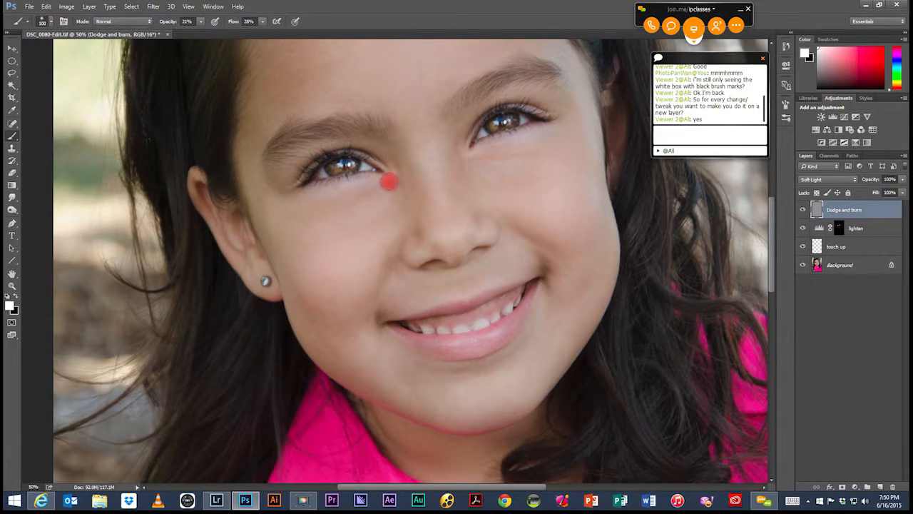
Step: Compare the portrait with the Dodge and burn layer hidden and shown
click(802, 210)
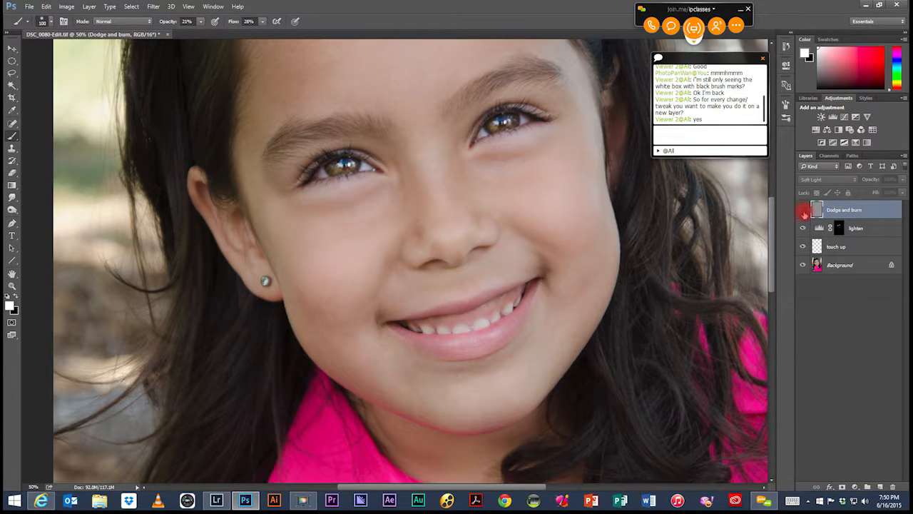
click(803, 211)
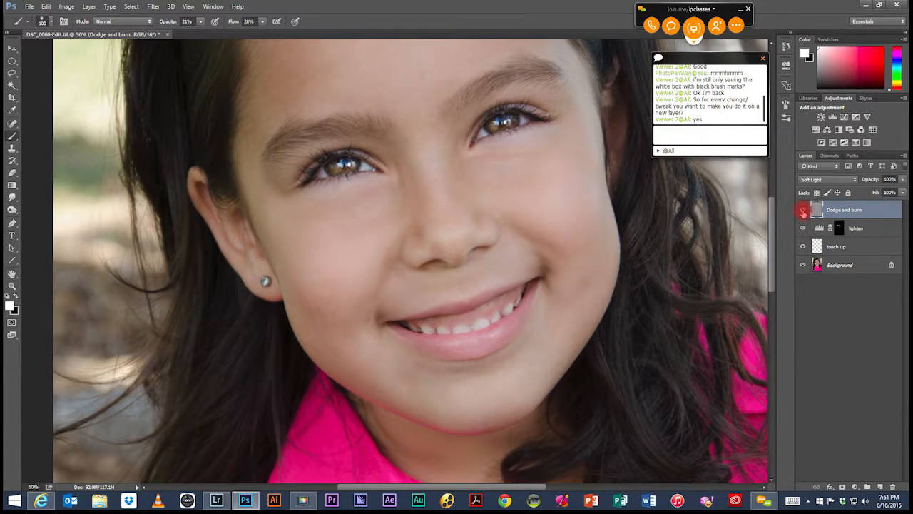
click(803, 211)
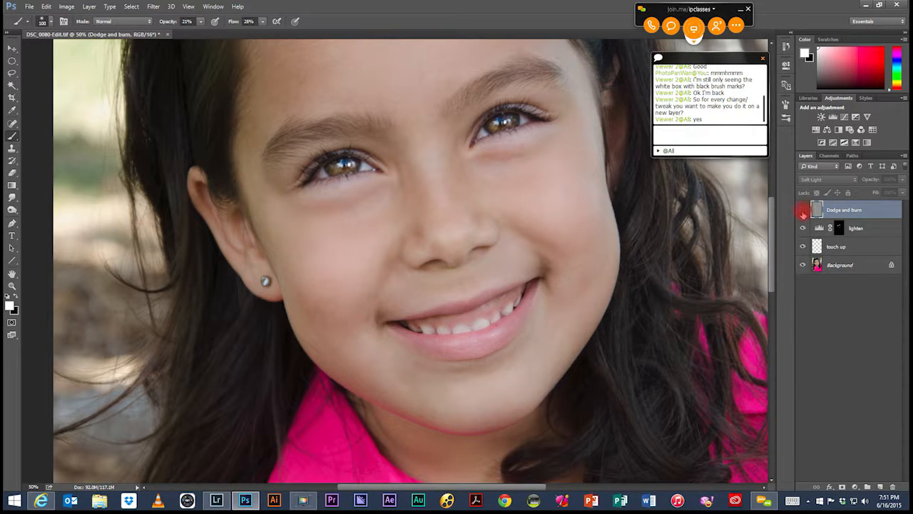
click(802, 210)
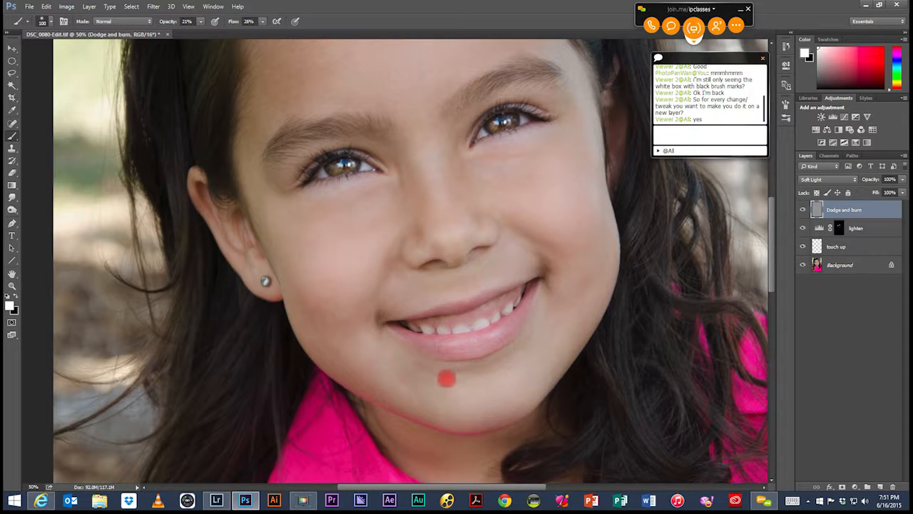
Step: Lighten the shadow below the lower lip with white, and switch to a 40 px black brush
mouse_move(444, 372)
mouse_down()
mouse_move(498, 364)
mouse_move(452, 374)
mouse_up()
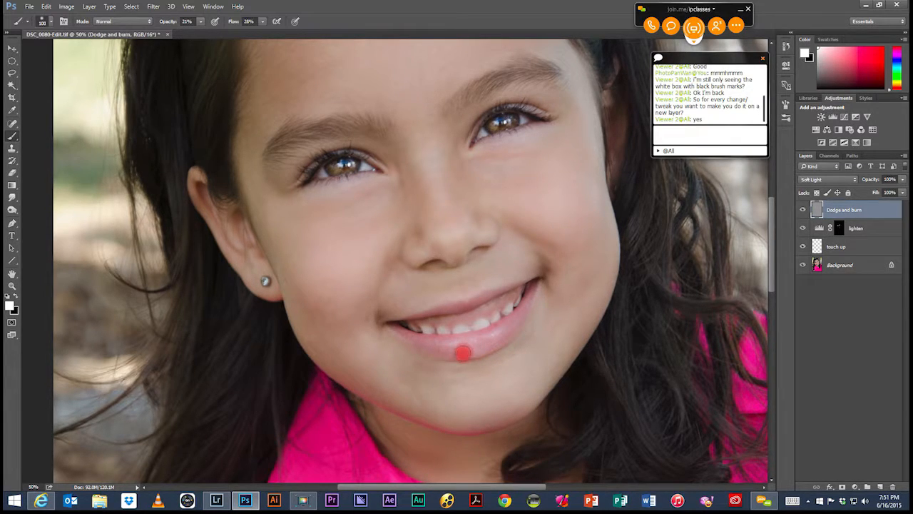
key(x)
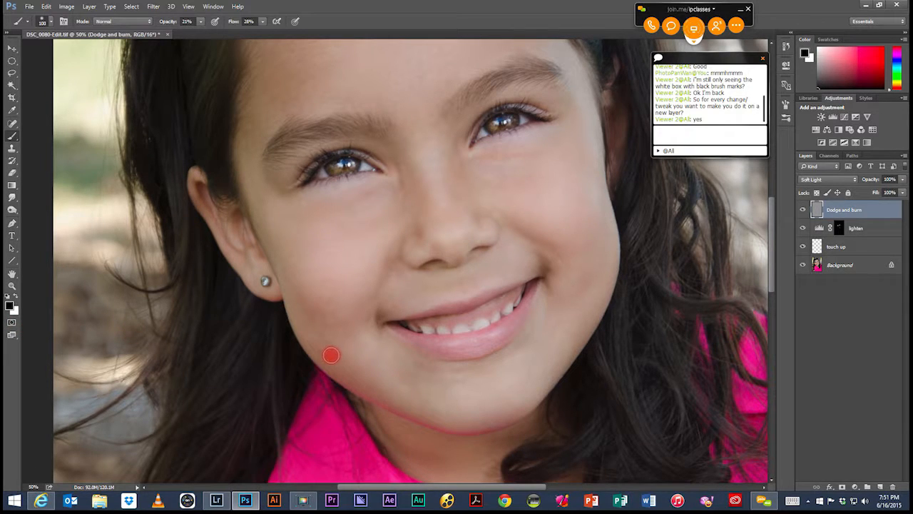
key(bracketleft)
key(bracketleft)
key(bracketleft)
key(bracketleft)
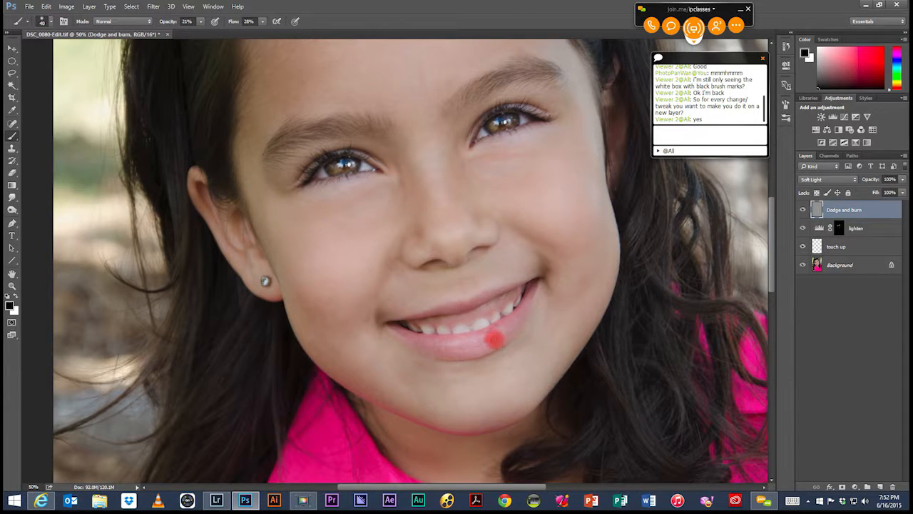
Step: Darken the neck shadow below the chin on the Dodge and burn layer with a 175 px black brush
key(x)
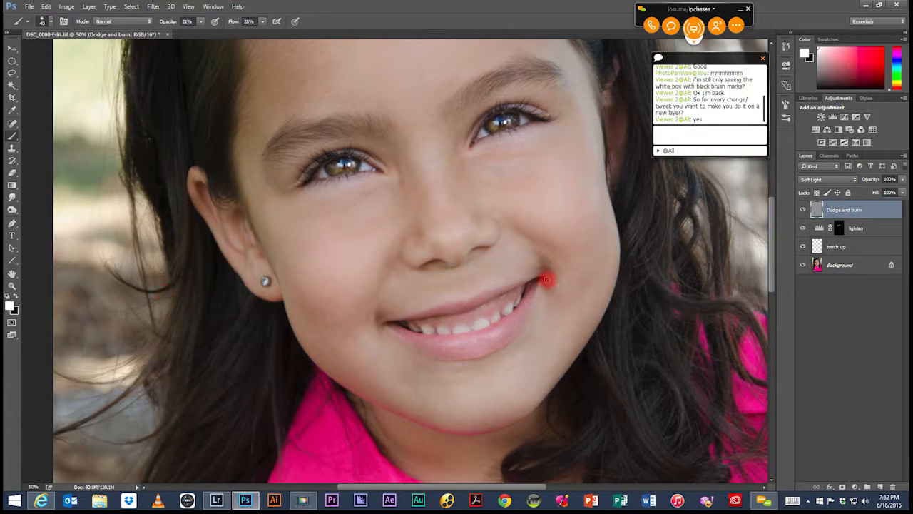
click(15, 297)
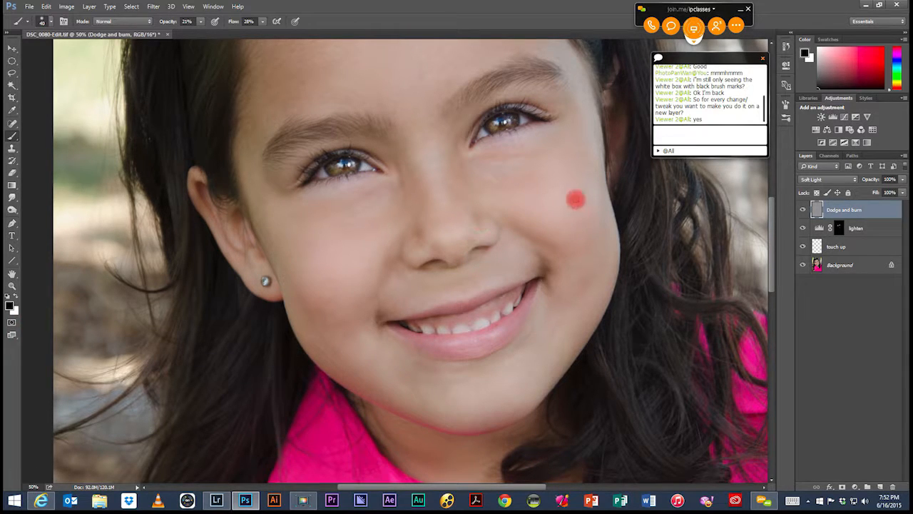
key(bracketright)
key(bracketright)
key(bracketright)
key(bracketright)
key(bracketright)
key(bracketright)
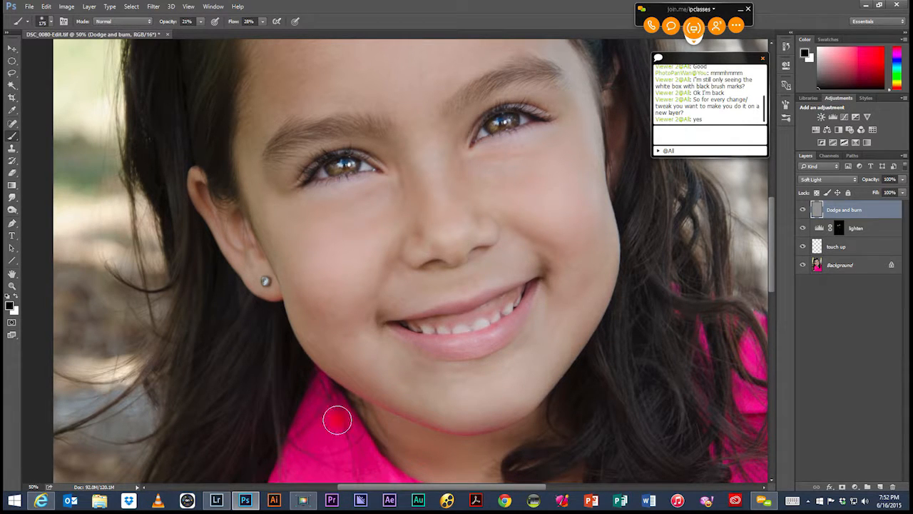
key(space)
drag(438, 426, 443, 202)
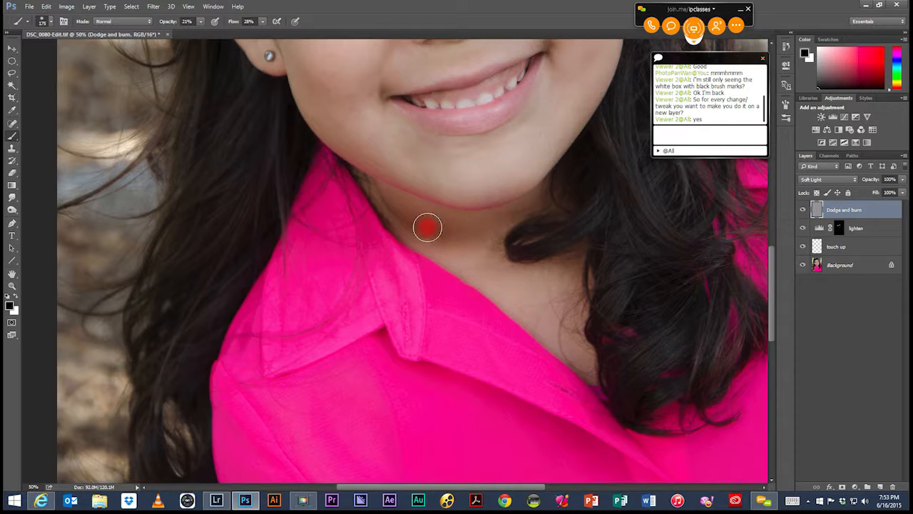
mouse_move(384, 200)
mouse_down()
mouse_move(447, 234)
mouse_move(385, 199)
mouse_move(427, 240)
mouse_move(419, 234)
mouse_move(488, 242)
mouse_up()
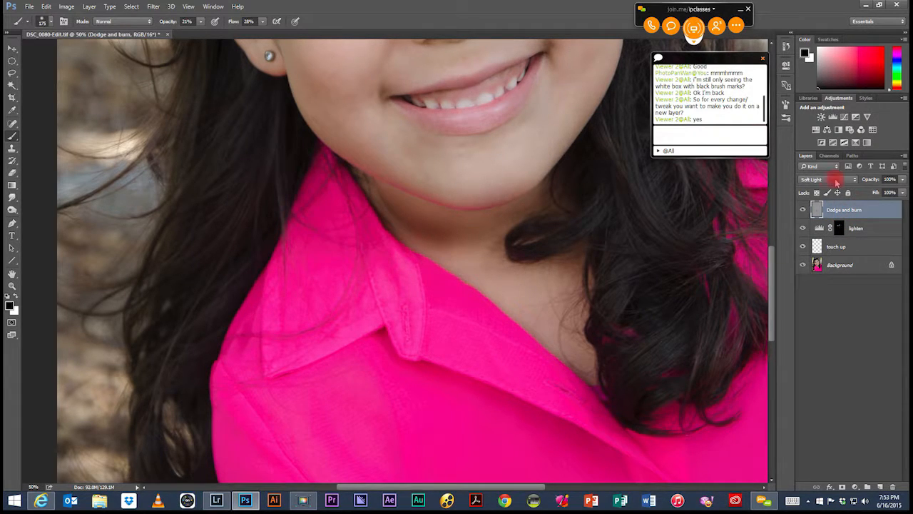
Step: Compare the neck area with the Dodge and burn layer hidden and shown
click(802, 213)
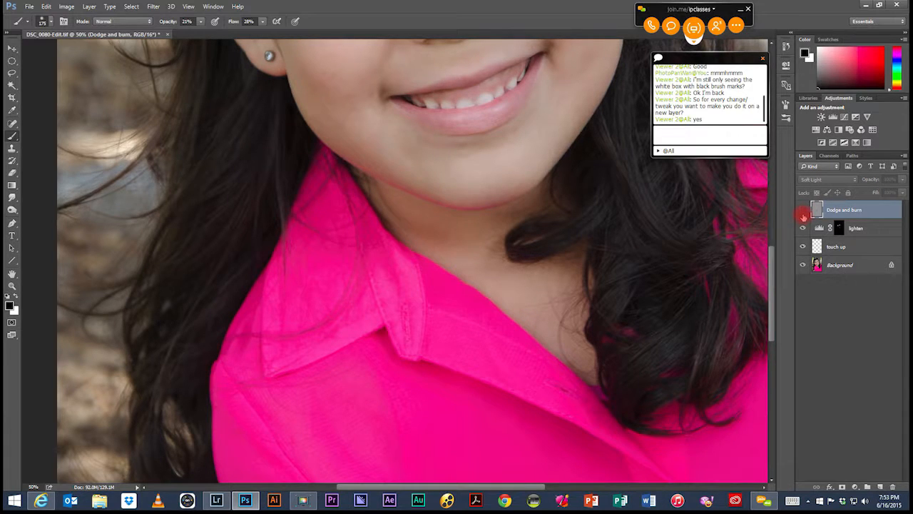
click(802, 211)
click(802, 212)
click(802, 210)
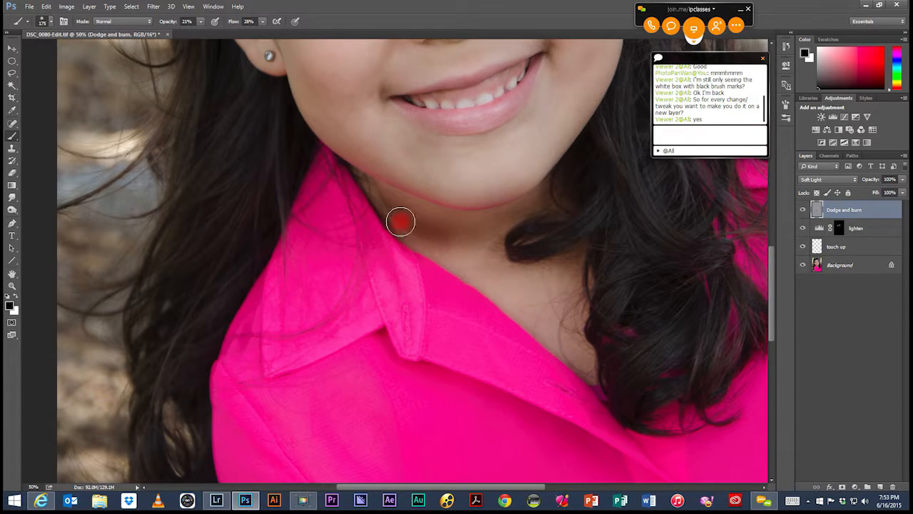
Step: Erase the burning on the neck below the chin with a 175 px eraser at 100% opacity
key(e)
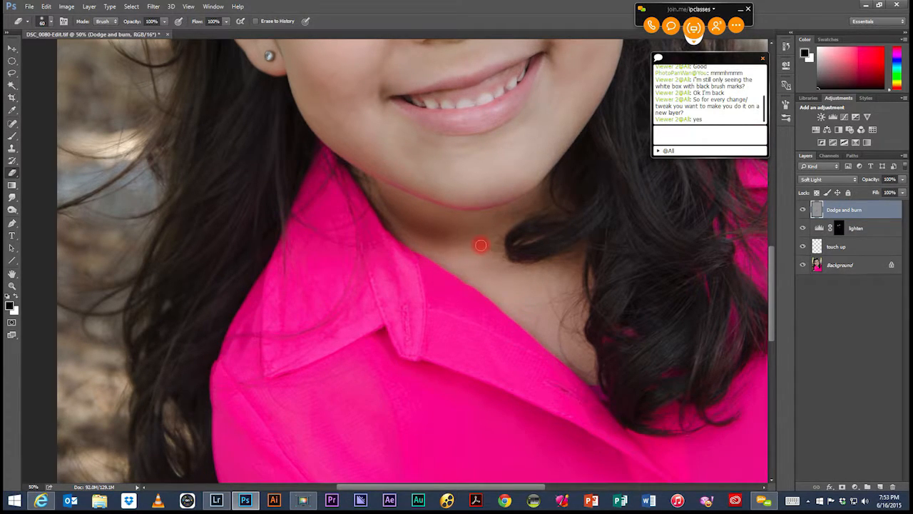
key(bracketright)
key(bracketright)
key(bracketright)
key(bracketright)
key(bracketright)
key(bracketright)
mouse_move(477, 239)
mouse_down()
mouse_move(439, 223)
mouse_move(387, 214)
mouse_move(393, 223)
mouse_move(362, 204)
mouse_move(401, 245)
mouse_move(393, 250)
mouse_move(483, 255)
mouse_move(511, 239)
mouse_move(463, 232)
mouse_move(483, 234)
mouse_move(503, 262)
mouse_move(443, 256)
mouse_move(463, 269)
mouse_move(483, 253)
mouse_up()
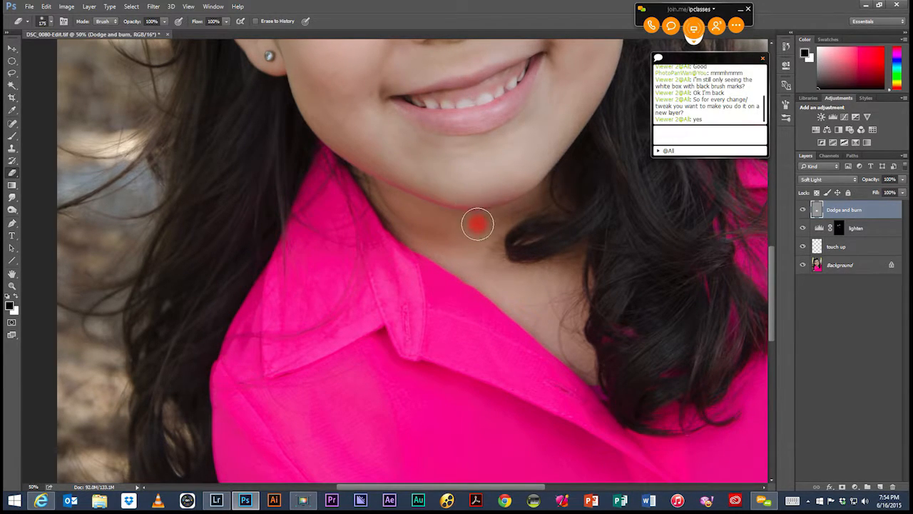
Step: Lighten the shadows around the corners of the mouth with a 175 px white brush at 21% opacity
key(space)
drag(500, 142, 436, 357)
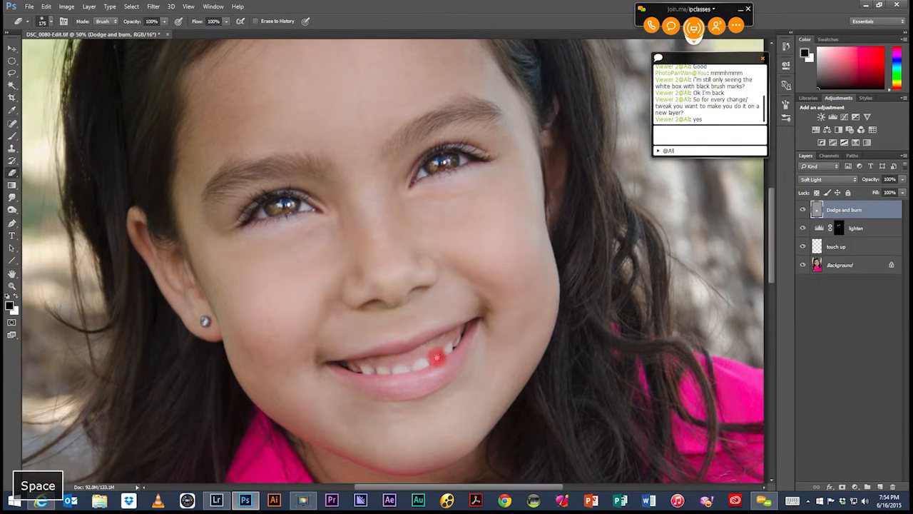
drag(476, 217, 517, 204)
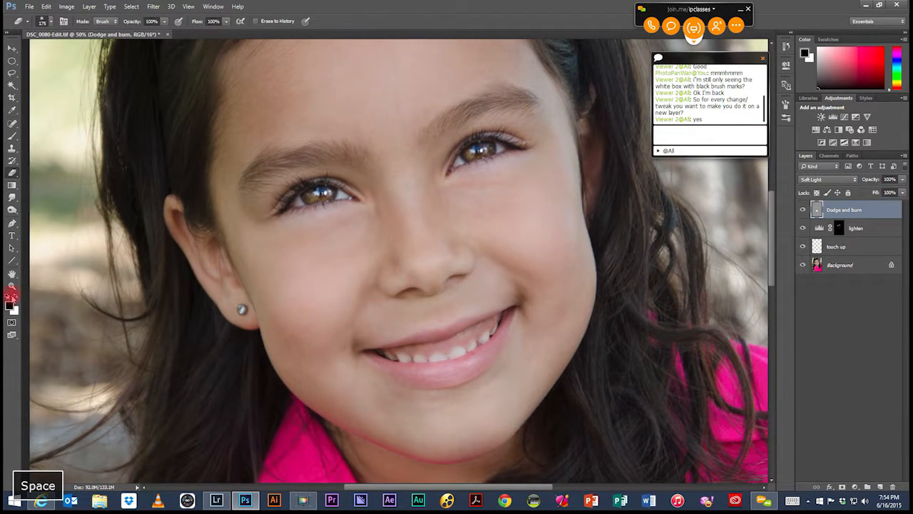
click(15, 296)
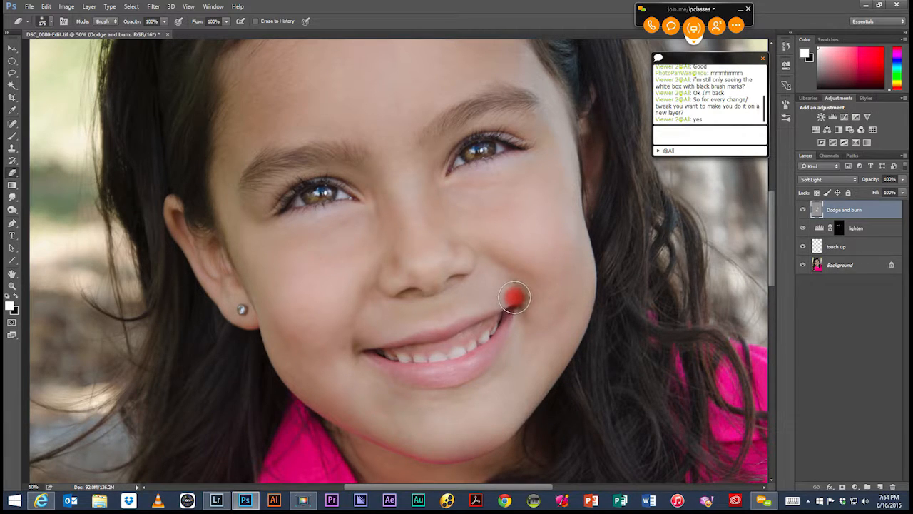
key(b)
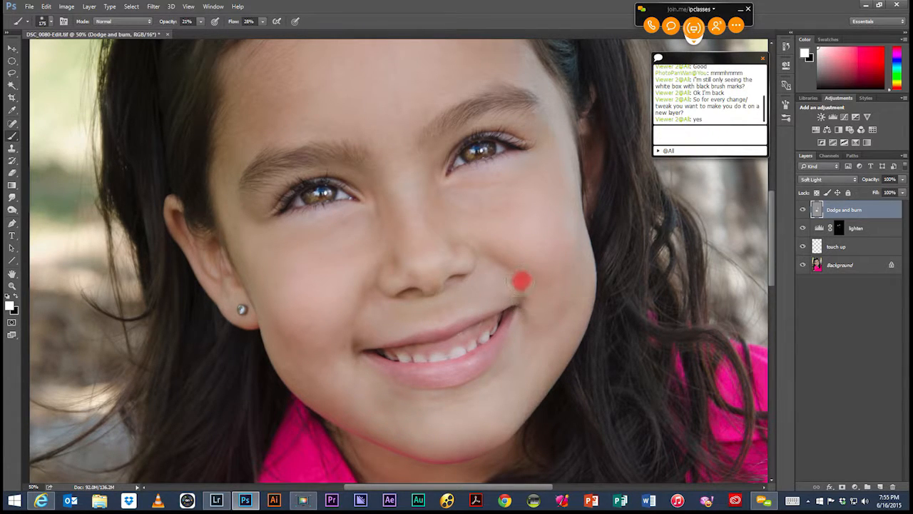
mouse_move(352, 332)
mouse_down()
mouse_move(361, 339)
mouse_move(351, 350)
mouse_move(355, 331)
mouse_move(352, 366)
mouse_move(360, 346)
mouse_up()
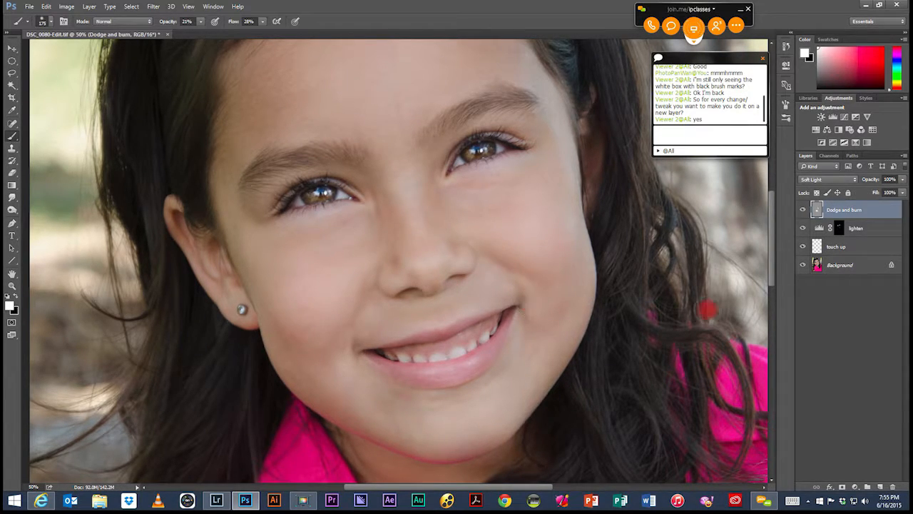
Step: Compare the smile area with the Dodge and burn layer hidden and shown
click(804, 210)
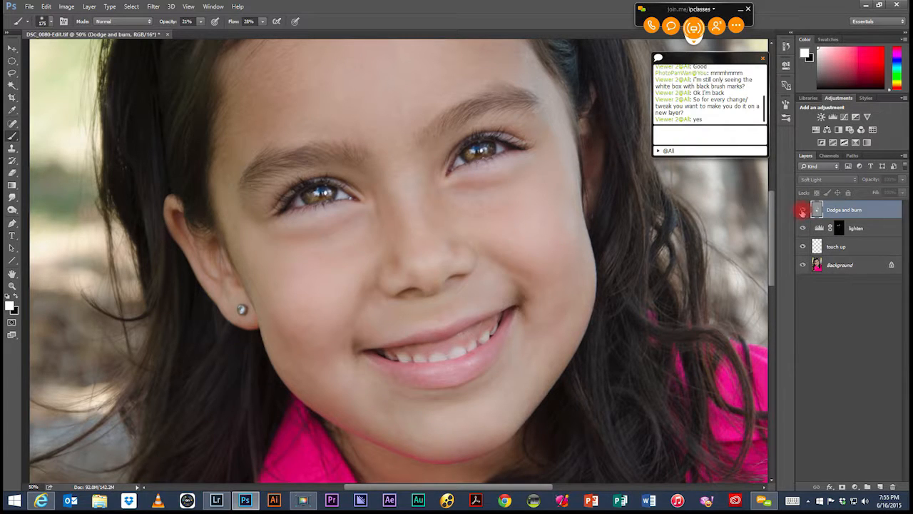
click(802, 211)
click(802, 211)
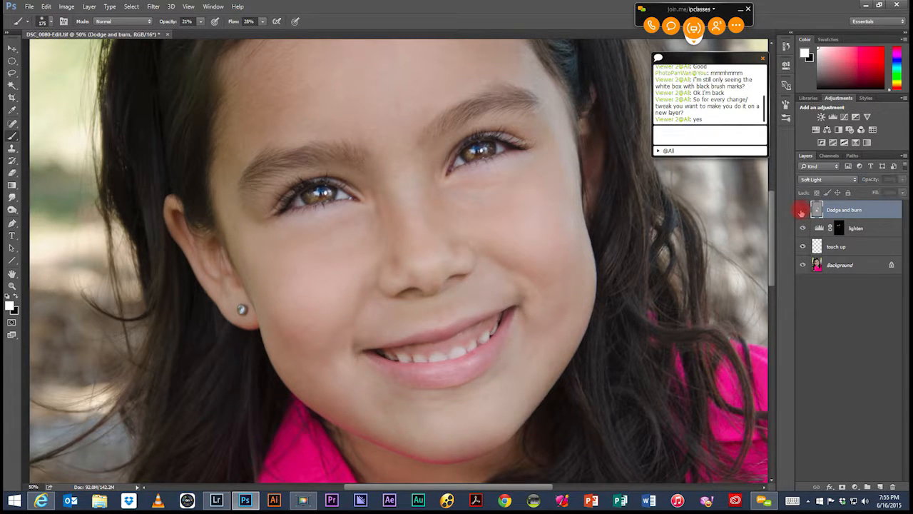
click(802, 211)
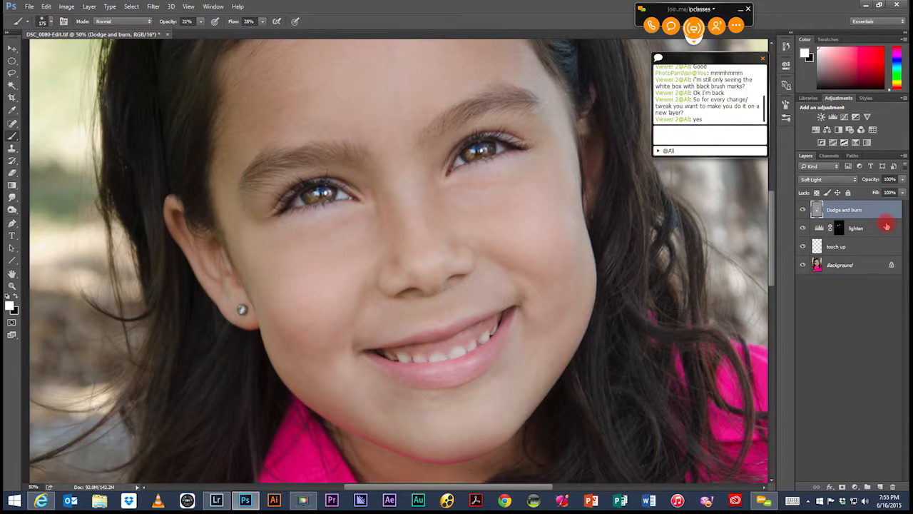
Step: Stamp all visible layers into a new layer above Dodge and burn, and open its blend mode choices
key(ctrl+0)
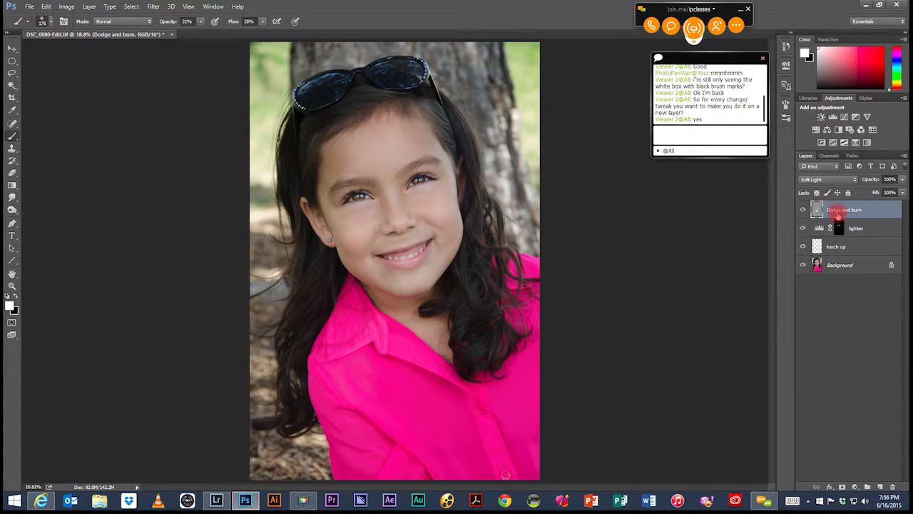
key(ctrl+alt+shift+e)
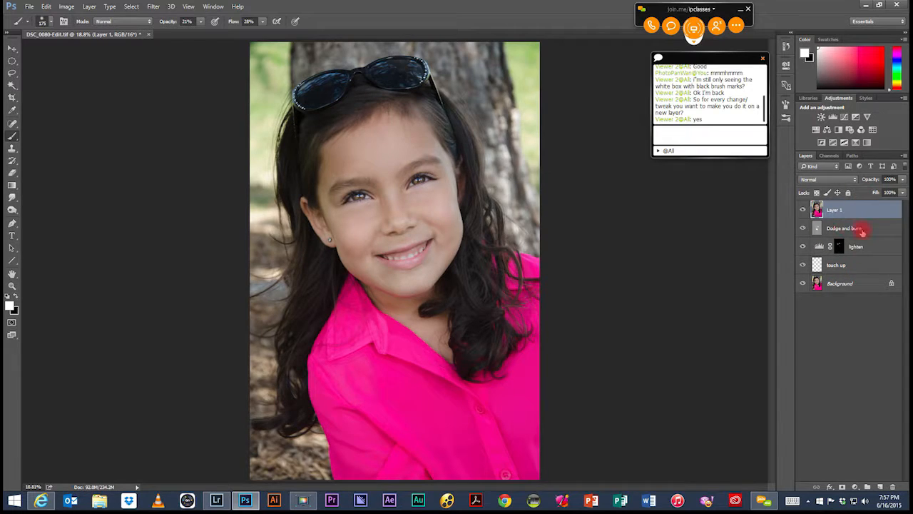
click(827, 180)
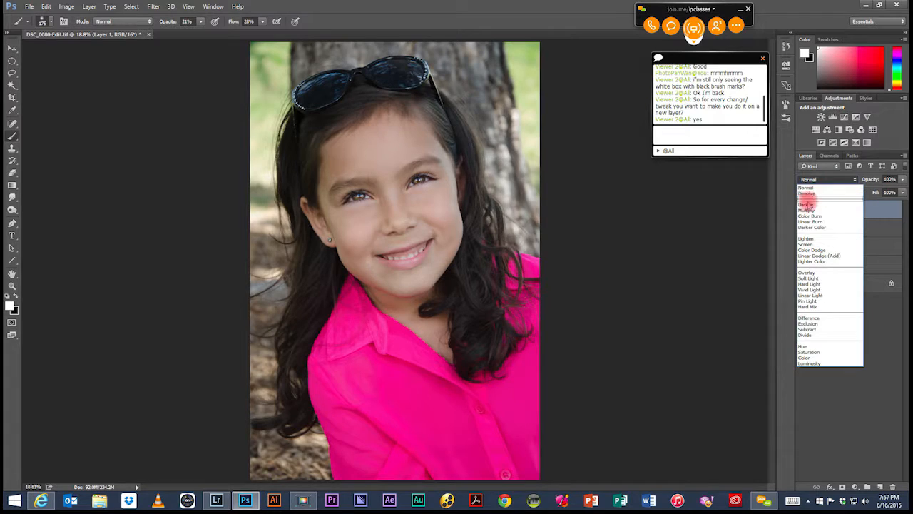
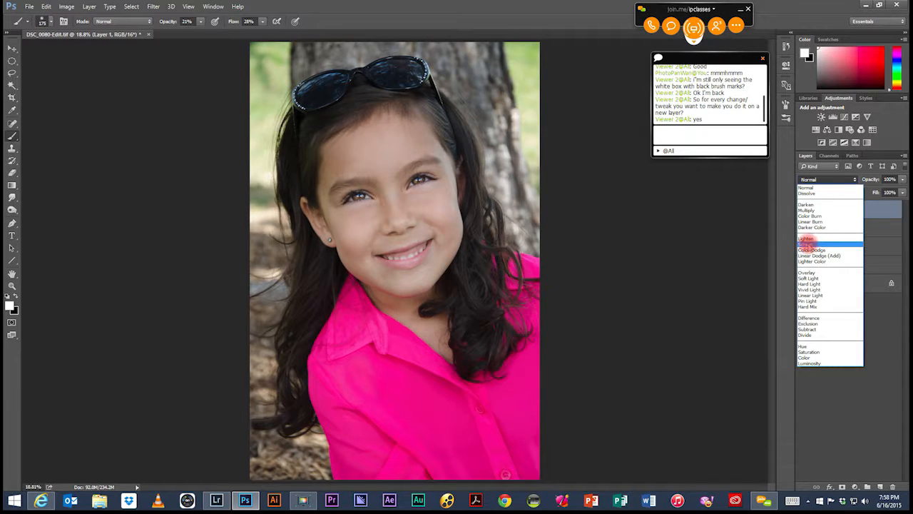
Step: Set the merged layer's blend mode to Screen and add a layer mask to it
click(809, 244)
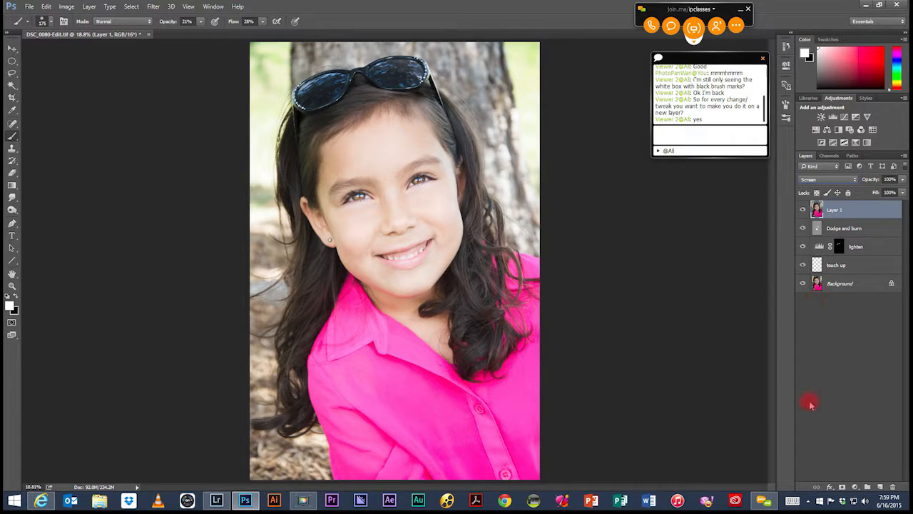
click(843, 488)
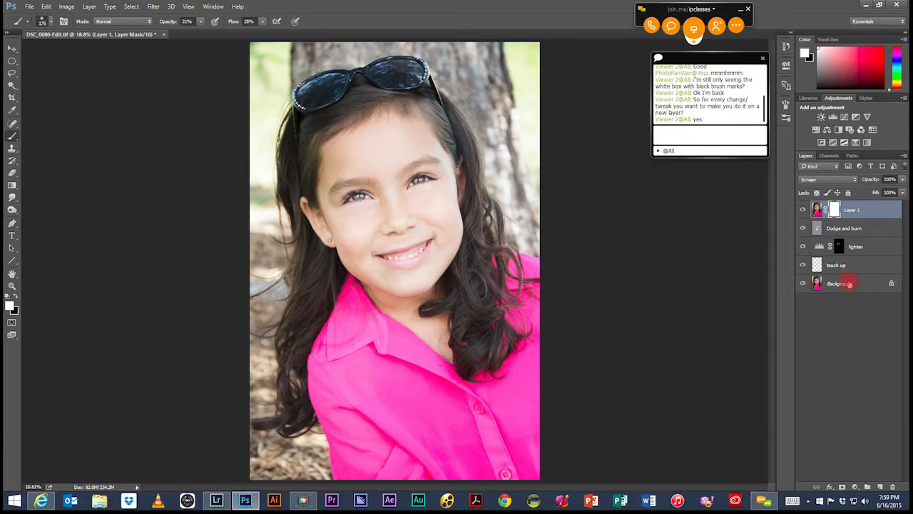
Step: Rename the merged layer "hi light" and invert its layer mask to black
double_click(851, 209)
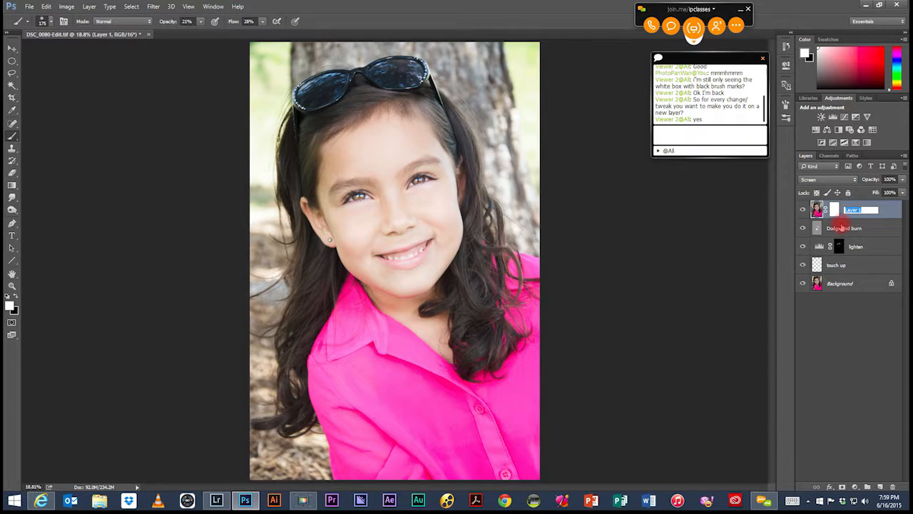
text(hi )
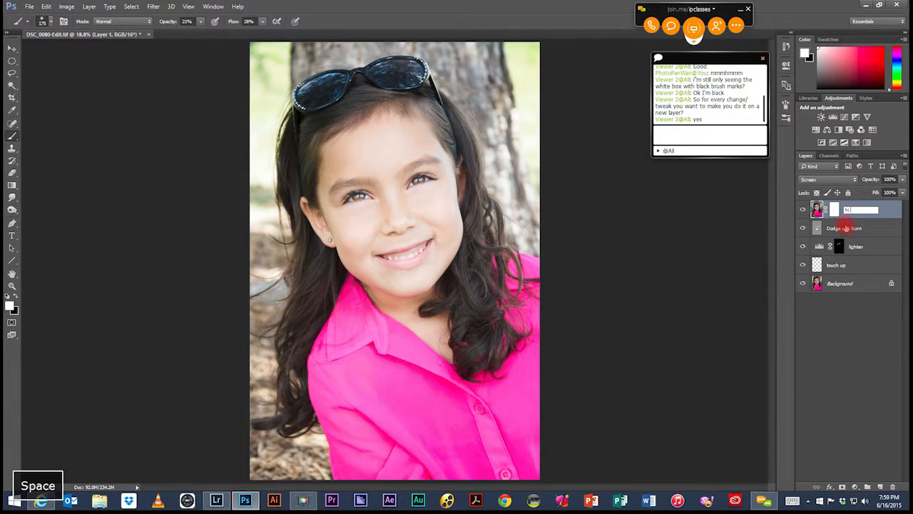
text(light)
key(Return)
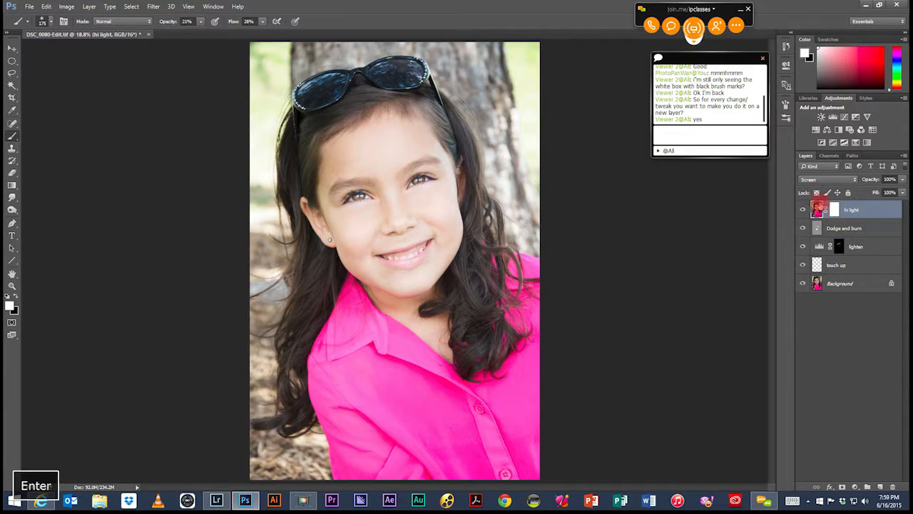
click(835, 209)
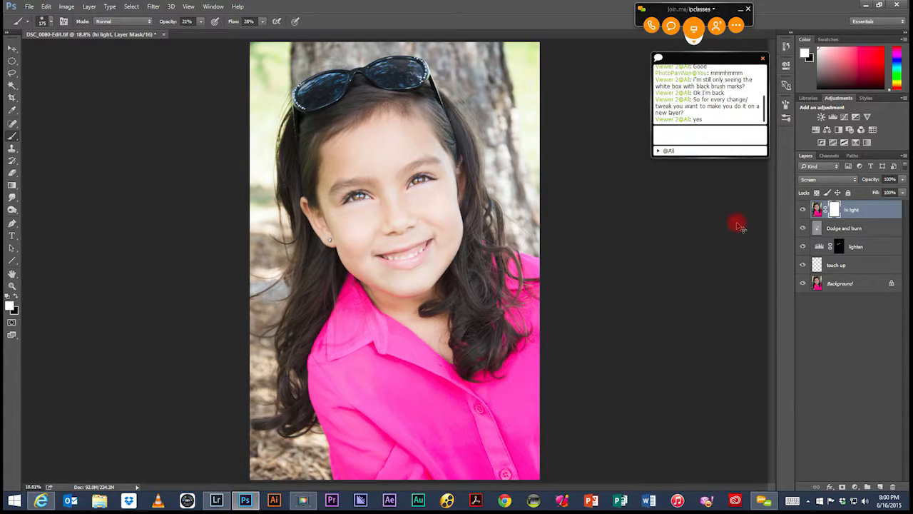
key(ctrl+i)
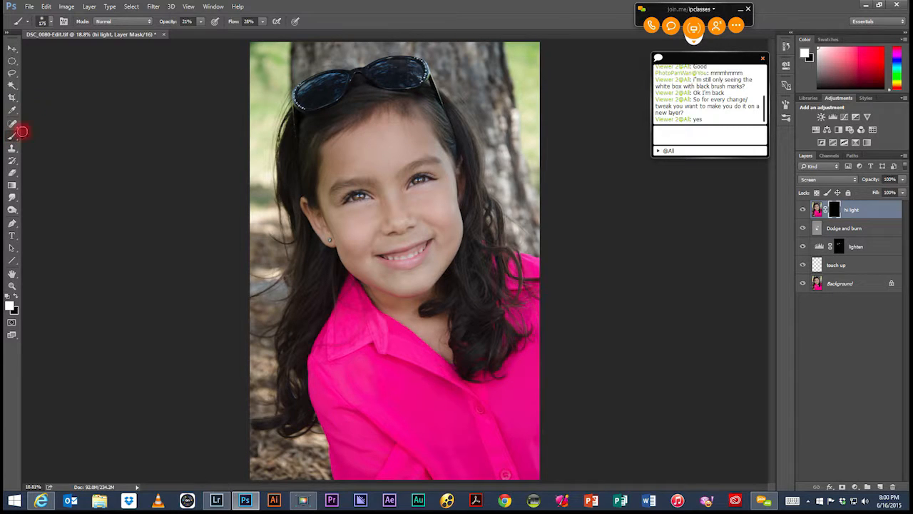
Step: Reveal the highlights in the hair around the face by painting white on the hi light mask with a 175 px brush at 100% opacity
click(202, 23)
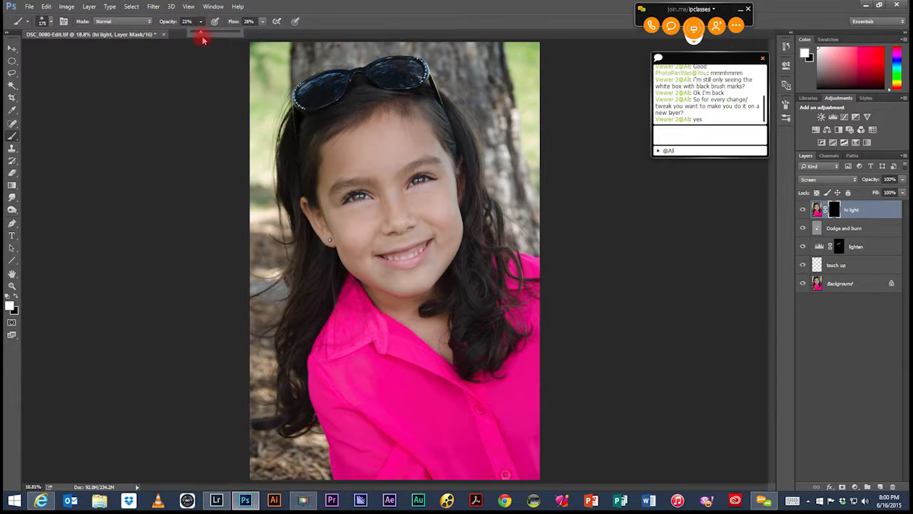
drag(202, 33, 247, 32)
mouse_move(295, 188)
mouse_down()
mouse_move(362, 127)
mouse_move(414, 111)
mouse_move(352, 128)
mouse_move(322, 180)
mouse_move(380, 125)
mouse_up()
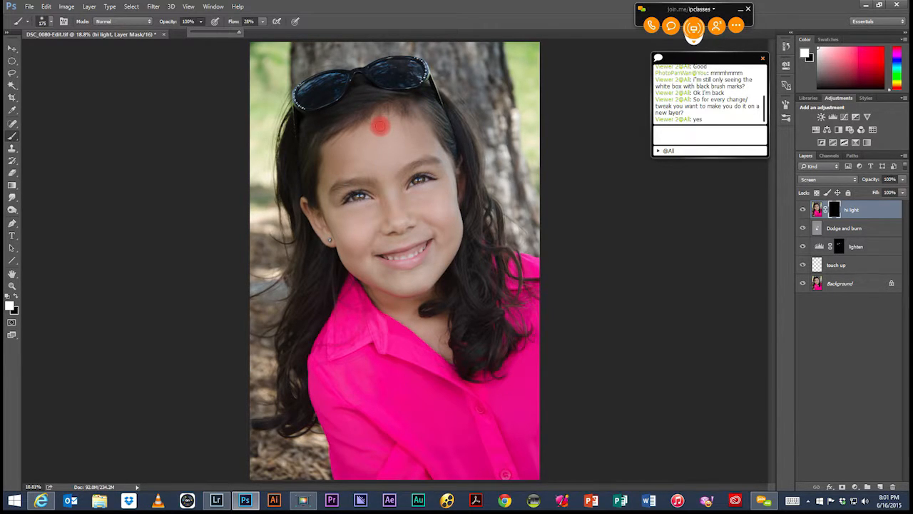
mouse_move(379, 123)
mouse_down()
mouse_move(264, 257)
mouse_move(422, 122)
mouse_move(386, 134)
mouse_move(396, 125)
mouse_up()
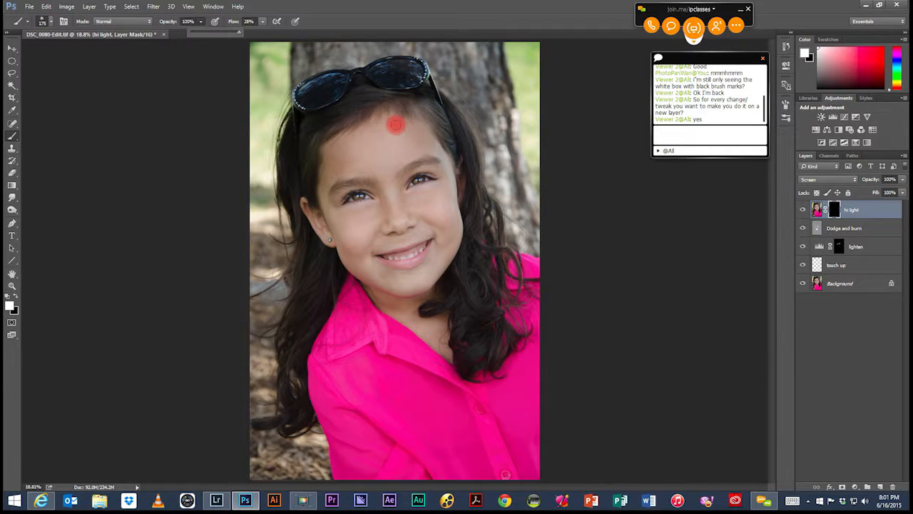
mouse_move(396, 125)
mouse_down()
mouse_move(363, 145)
mouse_move(363, 127)
mouse_move(364, 139)
mouse_up()
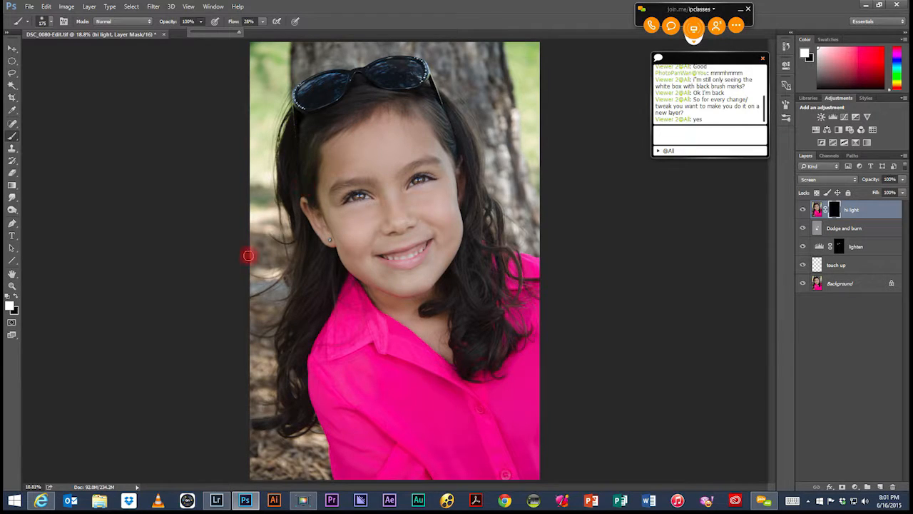
mouse_move(438, 139)
mouse_down()
mouse_move(424, 149)
mouse_move(414, 142)
mouse_move(384, 165)
mouse_move(371, 149)
mouse_move(363, 210)
mouse_move(387, 195)
mouse_up()
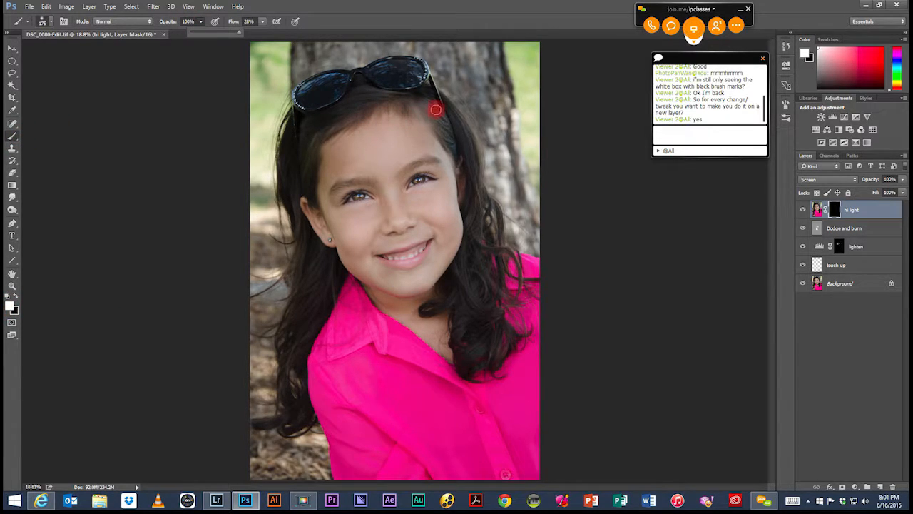
click(442, 116)
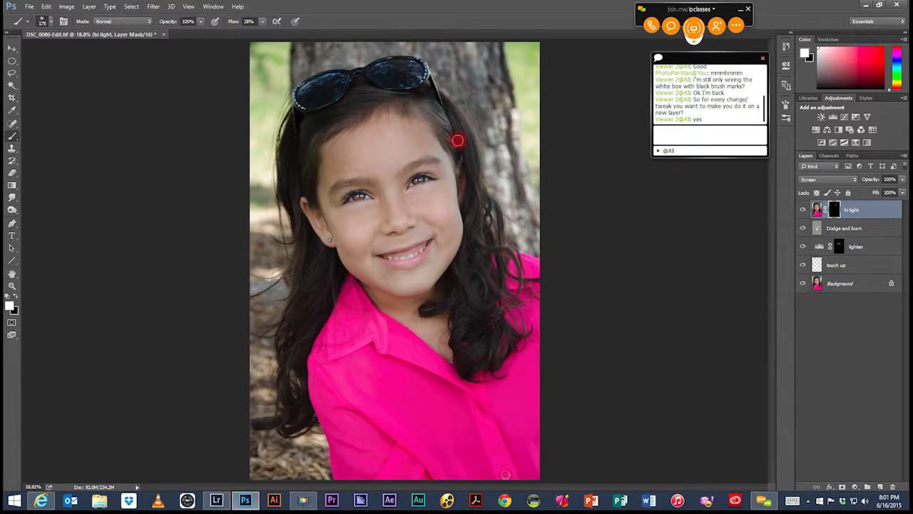
mouse_move(456, 122)
mouse_down()
mouse_move(460, 162)
mouse_move(463, 129)
mouse_move(472, 180)
mouse_move(484, 187)
mouse_move(476, 170)
mouse_move(461, 249)
mouse_move(480, 239)
mouse_move(476, 221)
mouse_move(464, 288)
mouse_move(480, 318)
mouse_move(465, 254)
mouse_move(465, 309)
mouse_move(481, 266)
mouse_move(470, 308)
mouse_move(492, 268)
mouse_move(480, 332)
mouse_move(480, 324)
mouse_move(462, 359)
mouse_move(498, 344)
mouse_move(500, 333)
mouse_move(472, 360)
mouse_move(500, 328)
mouse_move(490, 345)
mouse_move(491, 215)
mouse_move(481, 231)
mouse_move(475, 213)
mouse_move(483, 207)
mouse_move(481, 216)
mouse_move(485, 152)
mouse_move(459, 121)
mouse_move(464, 127)
mouse_move(377, 105)
mouse_move(354, 111)
mouse_move(377, 94)
mouse_move(354, 95)
mouse_move(375, 92)
mouse_move(306, 131)
mouse_move(315, 124)
mouse_move(297, 162)
mouse_move(315, 144)
mouse_move(303, 198)
mouse_move(292, 127)
mouse_move(285, 156)
mouse_move(286, 148)
mouse_move(303, 254)
mouse_move(305, 238)
mouse_move(297, 228)
mouse_move(292, 278)
mouse_move(298, 252)
mouse_move(291, 275)
mouse_move(316, 247)
mouse_move(297, 289)
mouse_move(323, 259)
mouse_move(295, 337)
mouse_move(286, 275)
mouse_move(302, 326)
mouse_move(285, 376)
mouse_move(284, 405)
mouse_move(296, 426)
mouse_move(306, 397)
mouse_up()
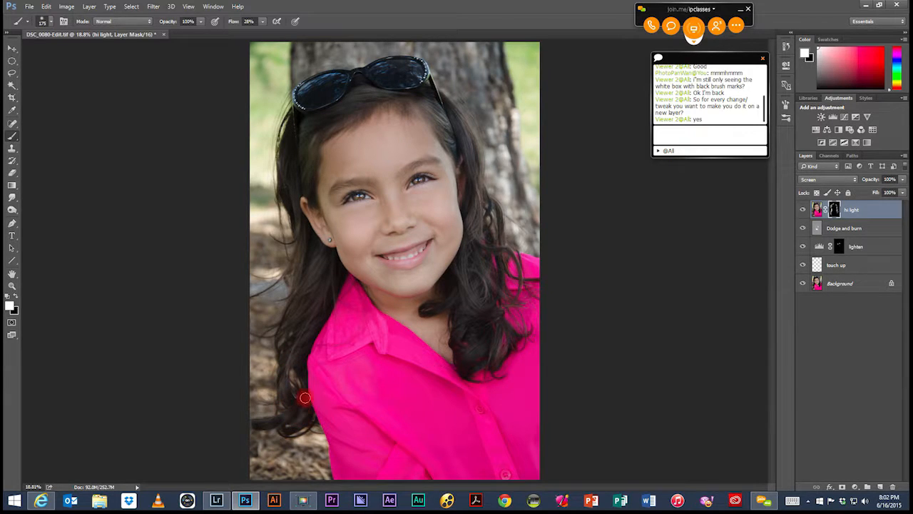
mouse_move(310, 259)
mouse_down()
mouse_move(306, 243)
mouse_move(297, 250)
mouse_up()
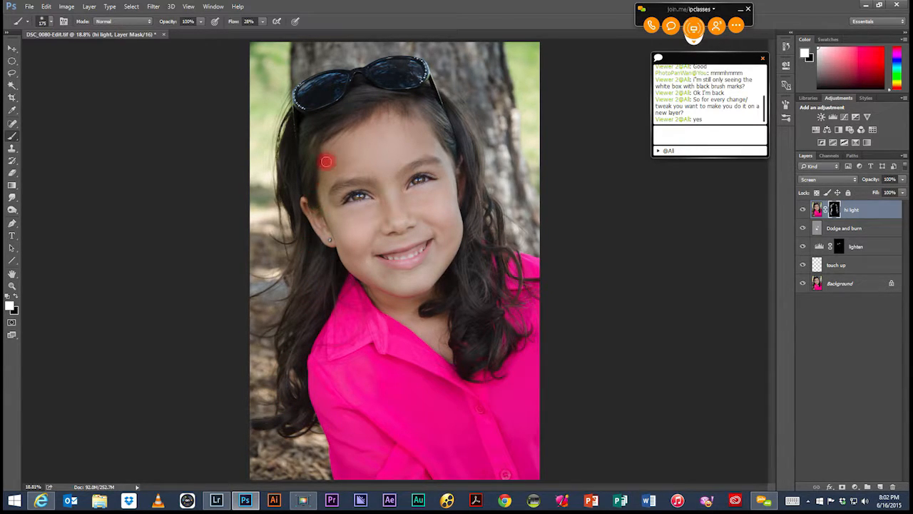
mouse_move(311, 155)
mouse_down()
mouse_move(298, 147)
mouse_move(290, 173)
mouse_move(281, 148)
mouse_move(296, 142)
mouse_up()
mouse_move(363, 105)
mouse_down()
mouse_move(350, 100)
mouse_move(366, 81)
mouse_up()
mouse_move(431, 111)
mouse_down()
mouse_move(456, 124)
mouse_move(443, 131)
mouse_move(457, 110)
mouse_move(467, 128)
mouse_move(477, 219)
mouse_move(460, 274)
mouse_move(463, 285)
mouse_move(469, 268)
mouse_move(468, 316)
mouse_move(473, 305)
mouse_move(462, 334)
mouse_move(463, 347)
mouse_move(482, 355)
mouse_move(487, 346)
mouse_move(473, 335)
mouse_move(490, 318)
mouse_move(488, 328)
mouse_move(479, 302)
mouse_move(458, 313)
mouse_move(476, 295)
mouse_move(489, 252)
mouse_move(473, 294)
mouse_move(505, 245)
mouse_move(472, 260)
mouse_up()
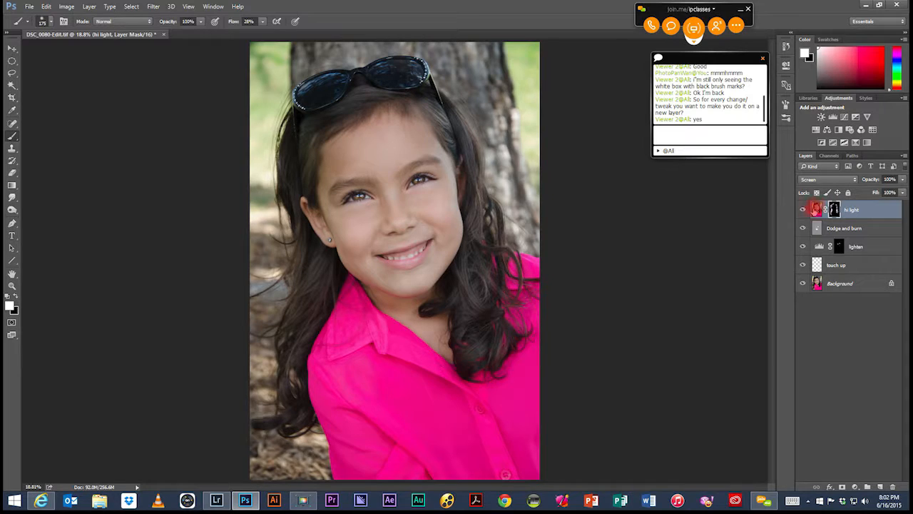
Step: Compare the hair with the hi light layer hidden and shown
click(805, 211)
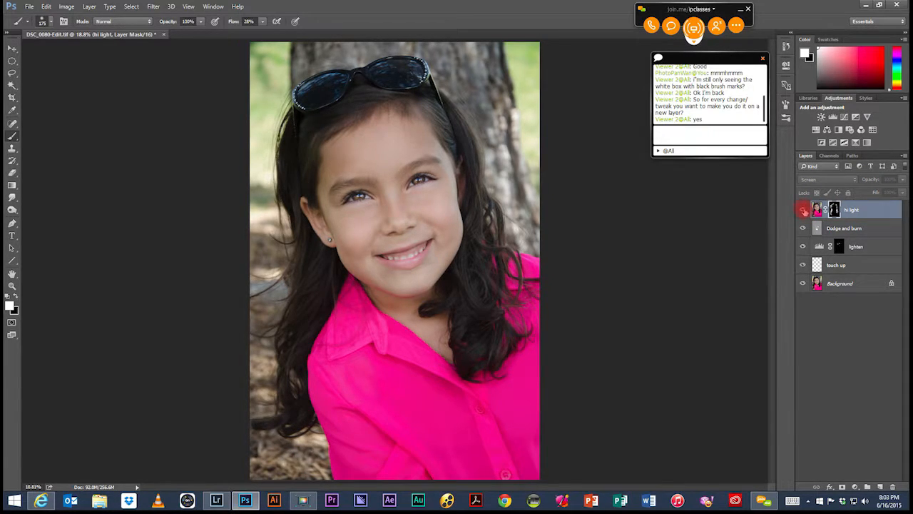
click(804, 210)
click(804, 211)
click(804, 211)
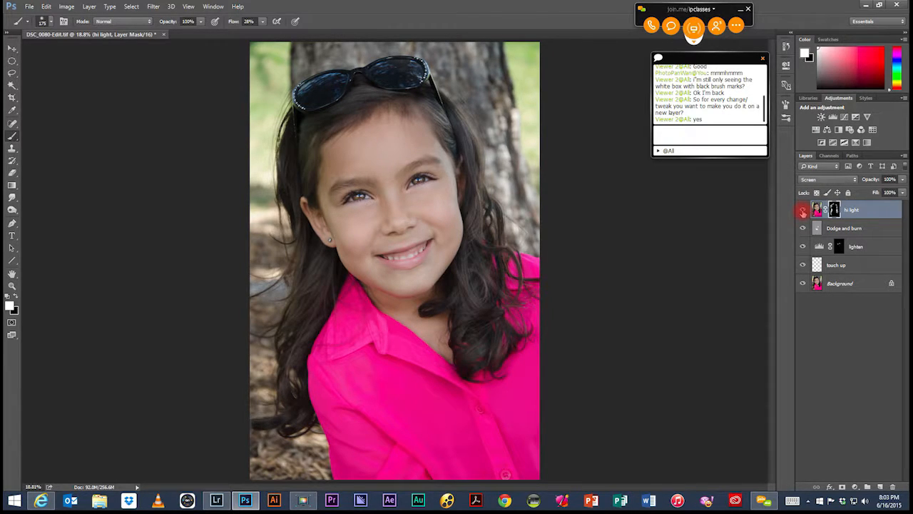
click(804, 211)
click(803, 212)
click(803, 211)
click(803, 212)
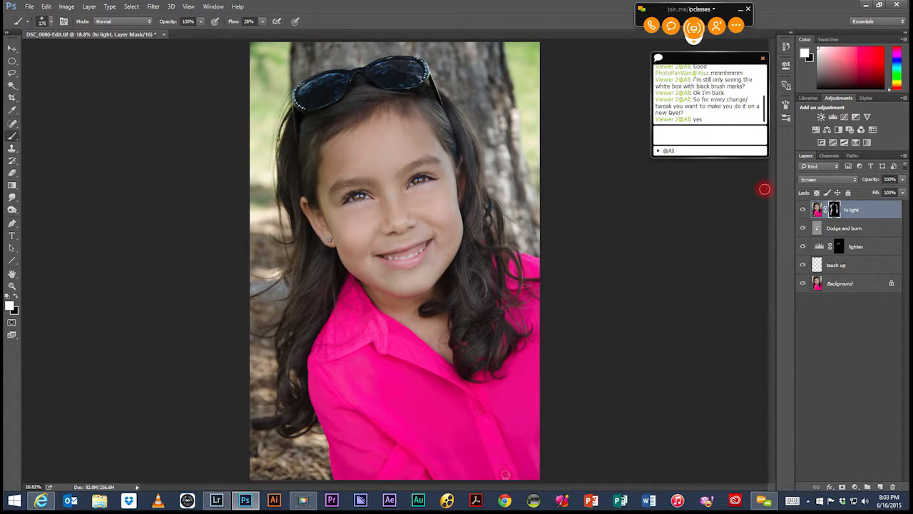
click(803, 210)
click(803, 210)
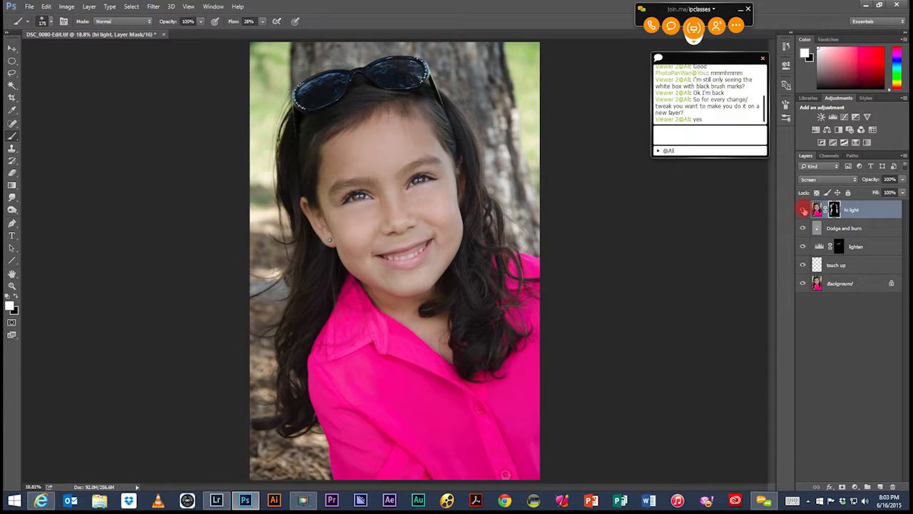
click(803, 211)
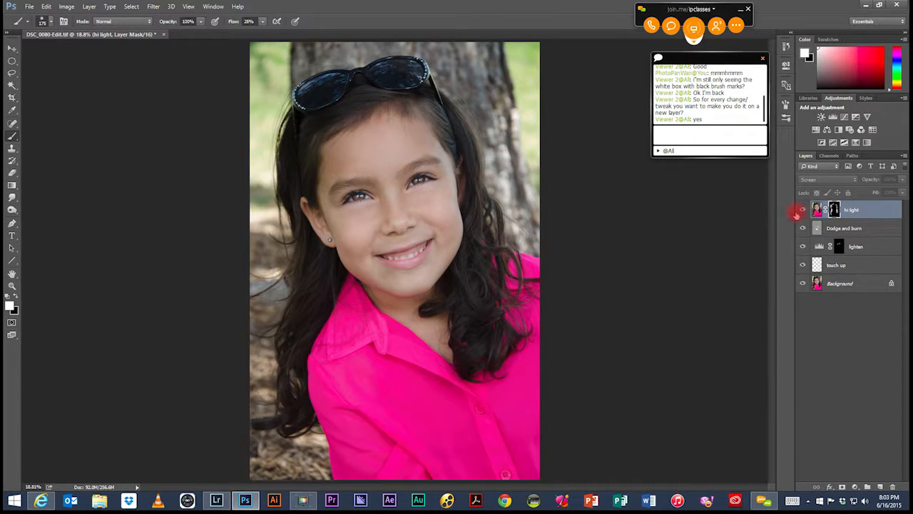
click(803, 209)
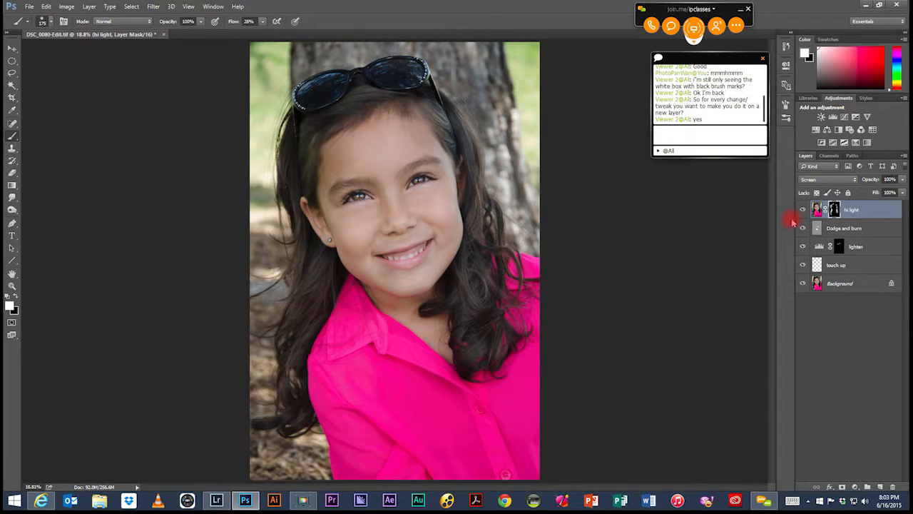
Step: Reduce the hi light layer's opacity to 47%
click(902, 181)
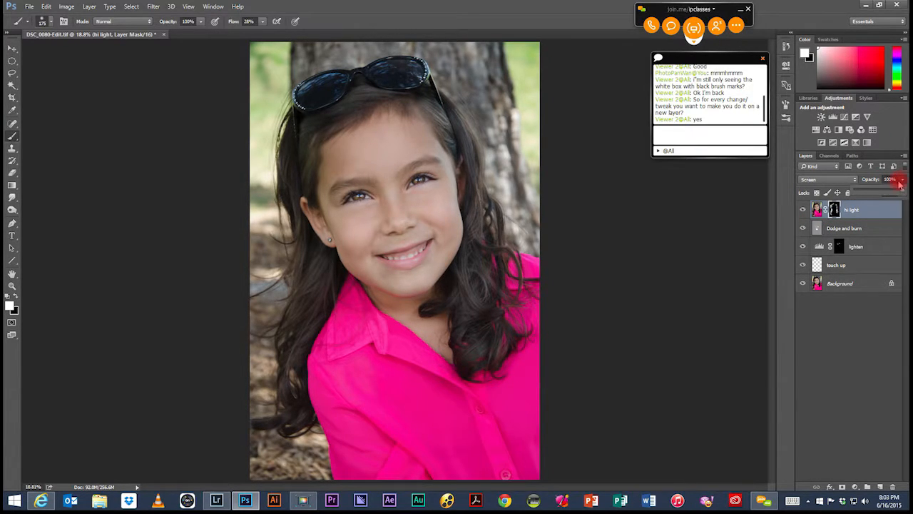
drag(902, 193, 873, 196)
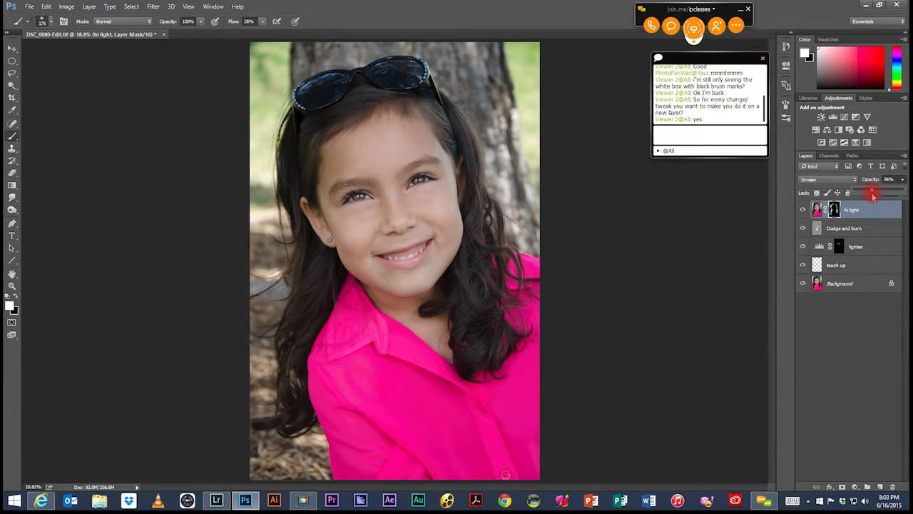
drag(880, 197, 874, 209)
click(878, 210)
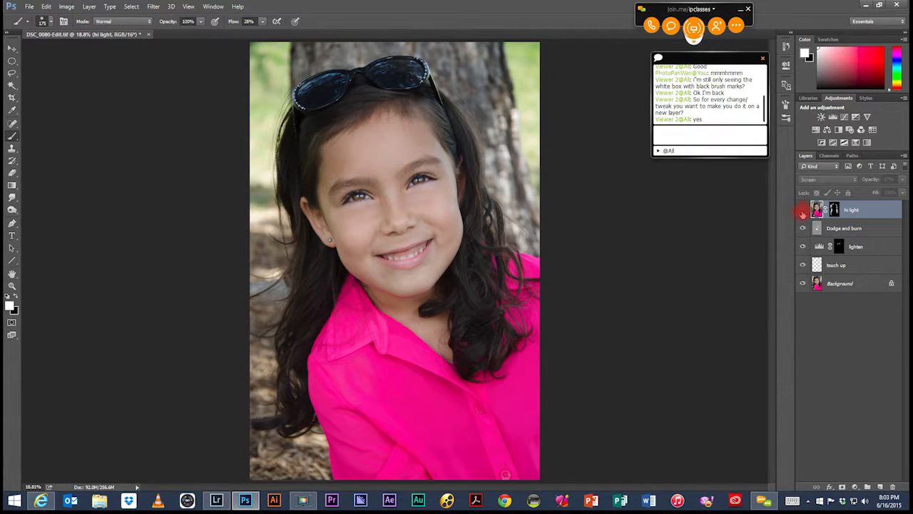
Step: Compare the softened hair highlights by hiding and showing the hi light layer several times
click(802, 210)
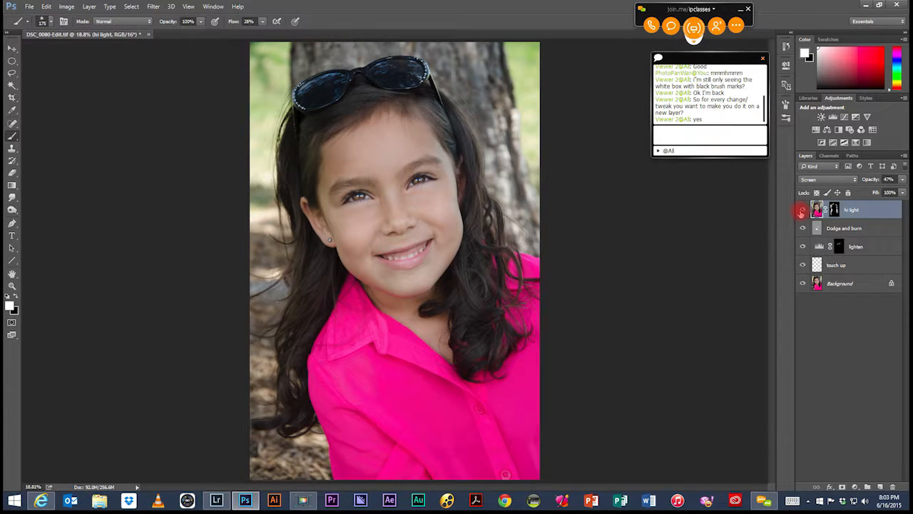
click(802, 211)
click(802, 210)
click(802, 210)
click(802, 210)
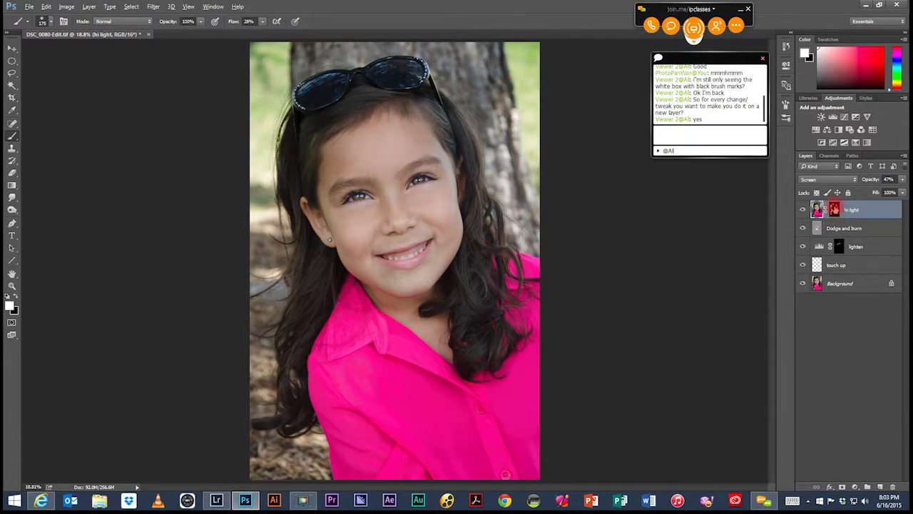
Step: View the hi light mask on its own, return to the image, and check the layer's effect again by toggling its visibility
alt+click(835, 208)
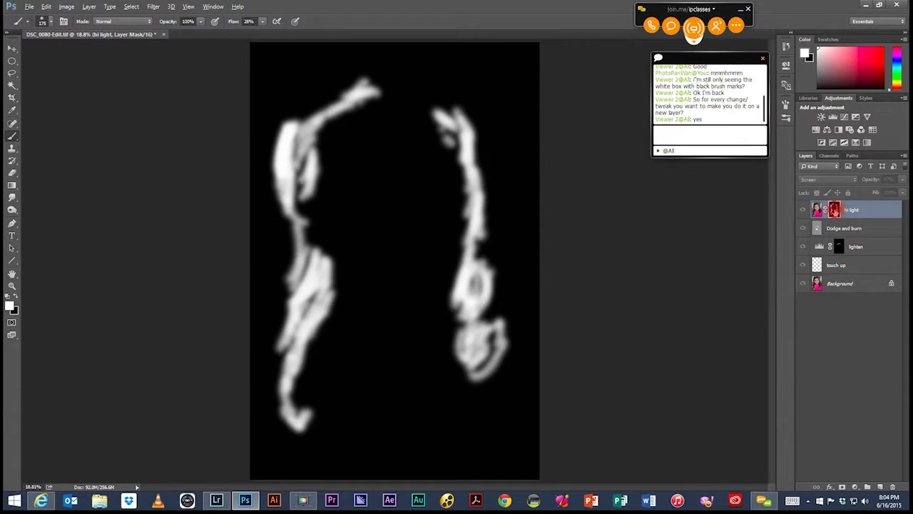
alt+click(834, 210)
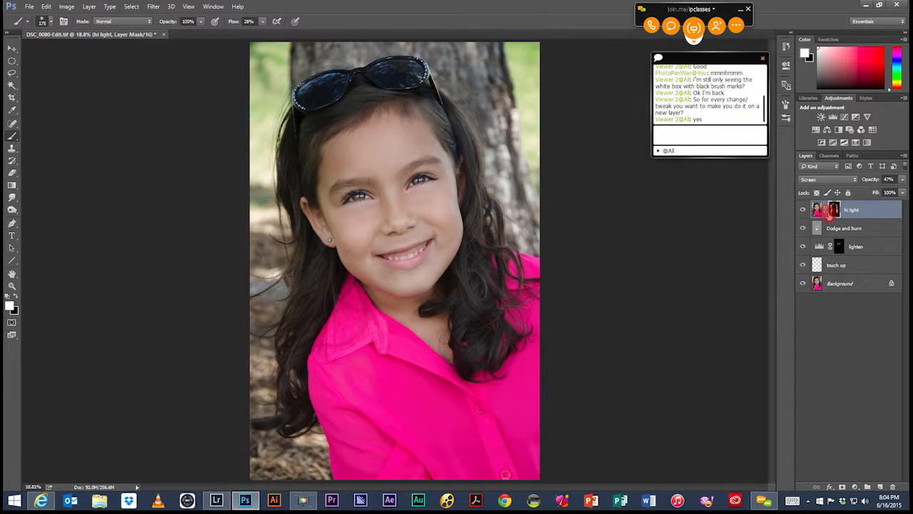
click(802, 210)
click(802, 210)
click(802, 210)
click(803, 209)
Step: Compare the original Background alone with the full retouch by repeatedly hiding and restoring all the layers above it
key(alt)
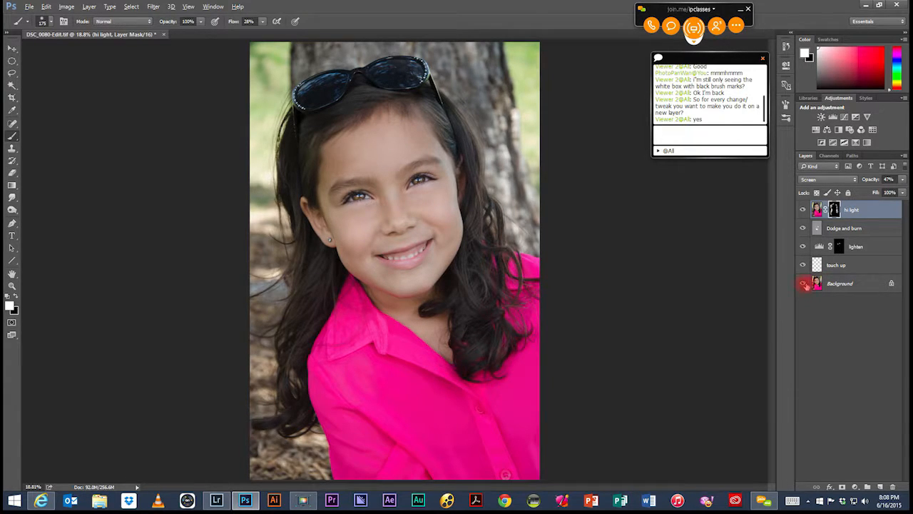
alt+click(803, 283)
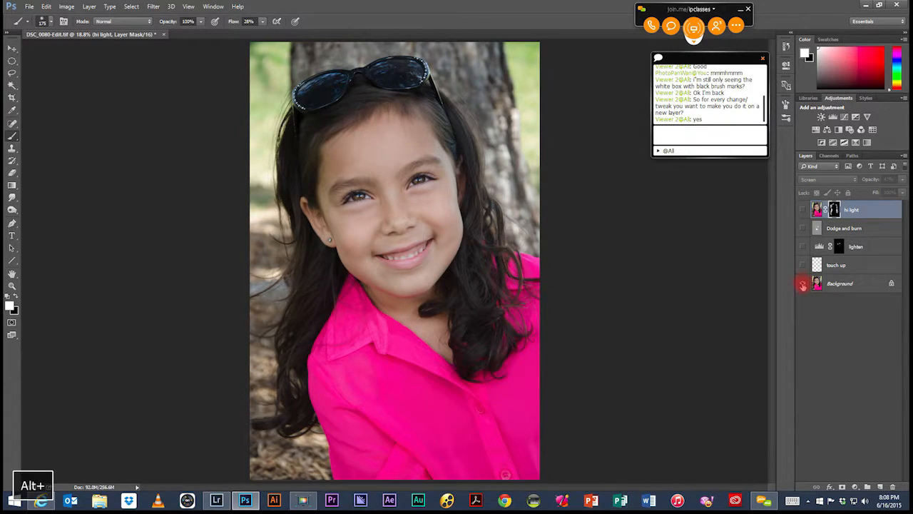
alt+click(803, 284)
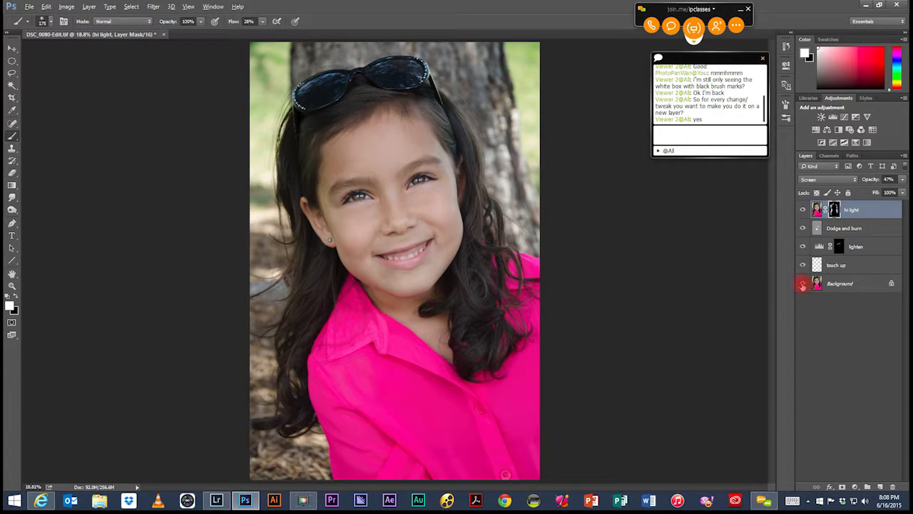
alt+click(803, 284)
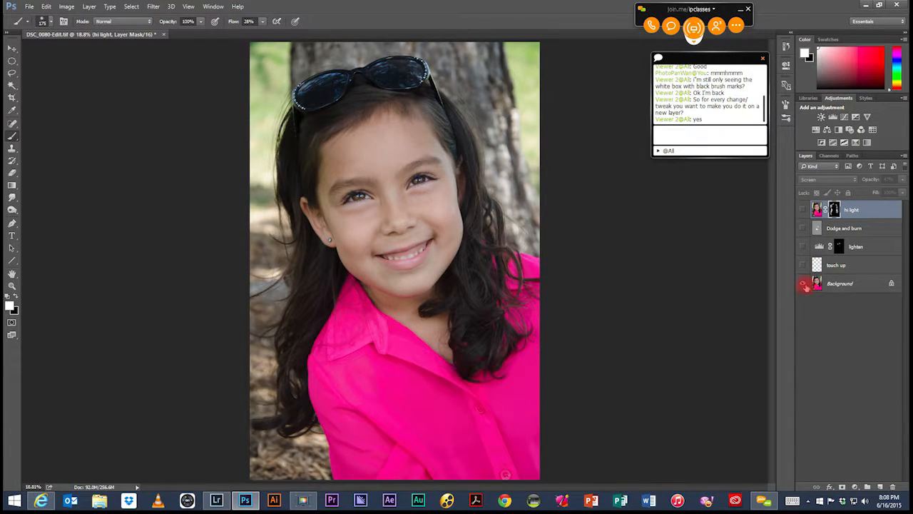
alt+click(802, 284)
alt+click(804, 284)
alt+click(804, 283)
alt+click(804, 283)
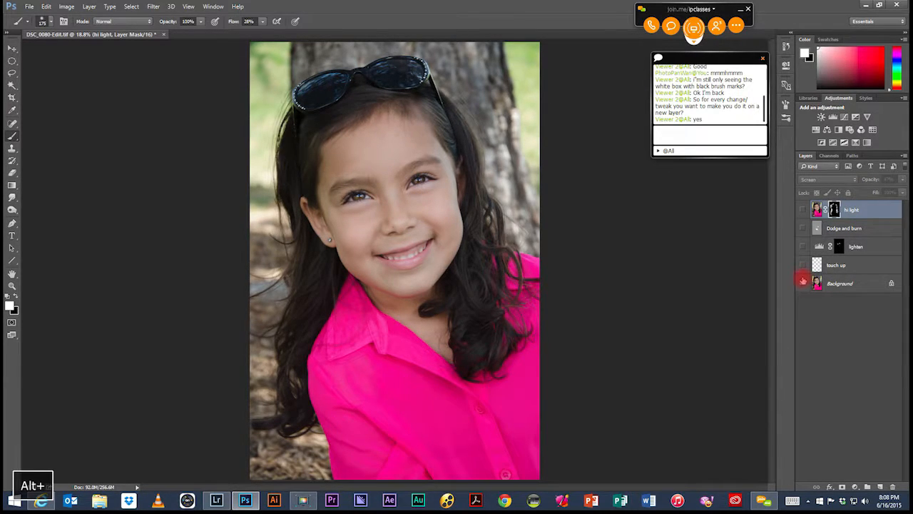
alt+click(803, 284)
alt+click(802, 283)
alt+click(803, 283)
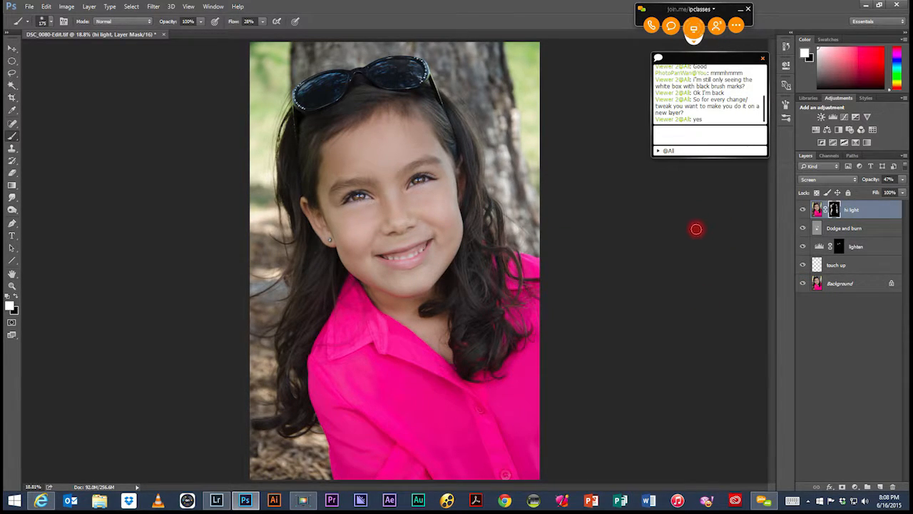
Step: Save the layered portrait as DSC_0080-Edit in Photoshop PSD format in the shoot's Finished PSD folder, with Layers kept
click(30, 7)
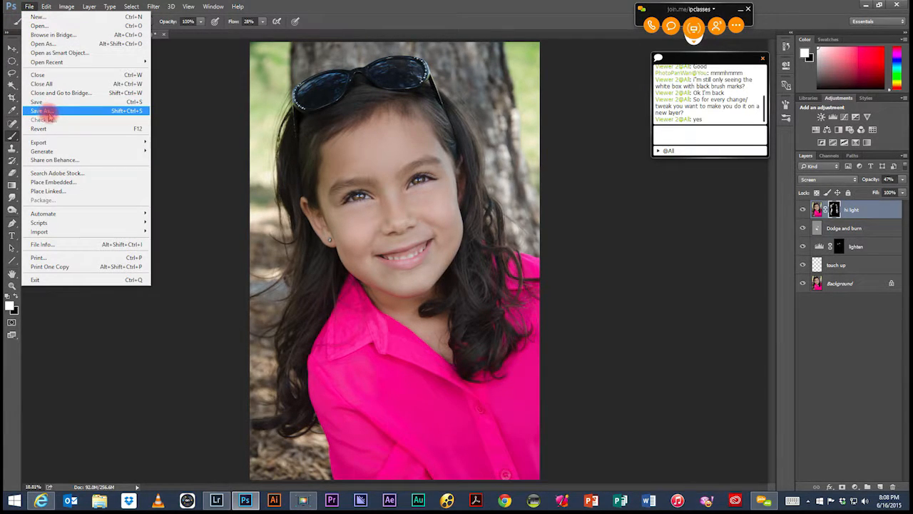
click(47, 113)
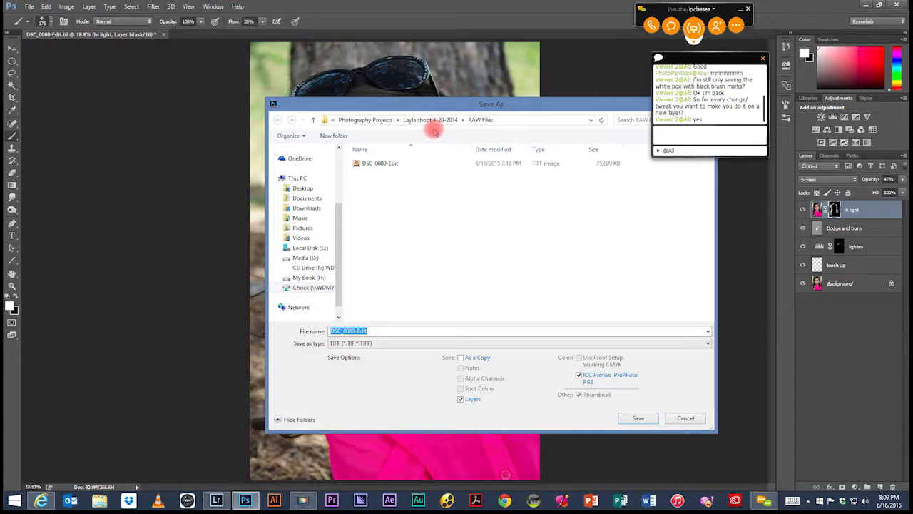
click(424, 120)
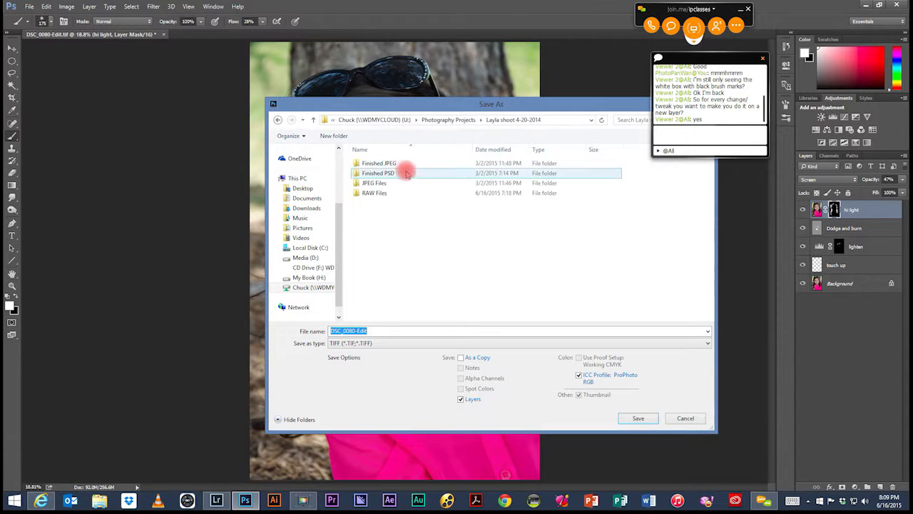
click(376, 164)
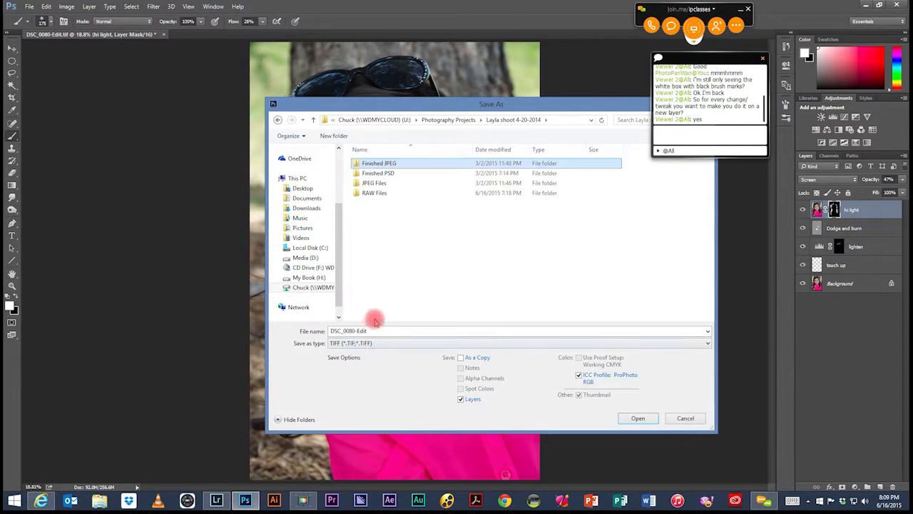
click(393, 346)
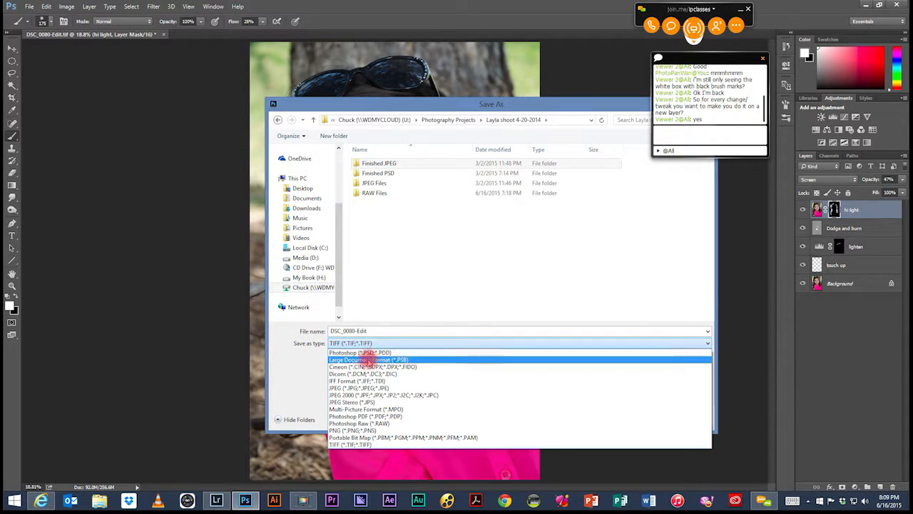
click(364, 349)
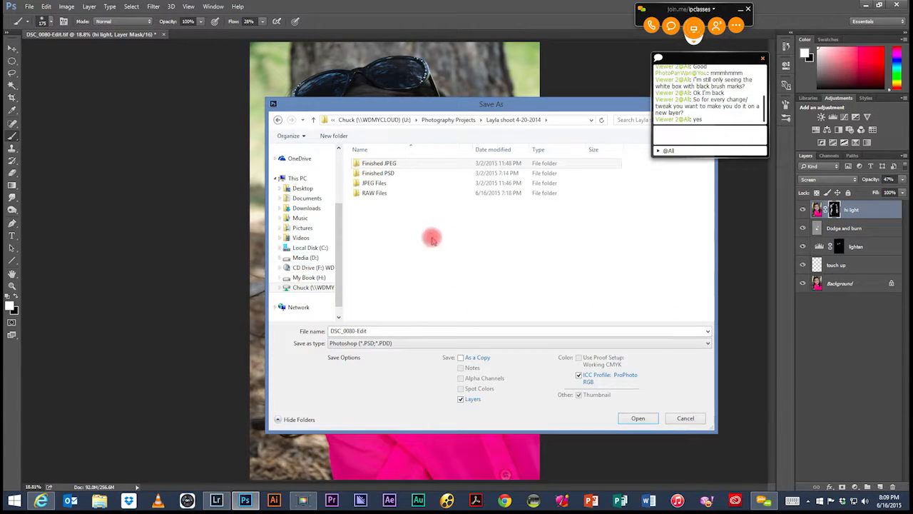
double_click(382, 173)
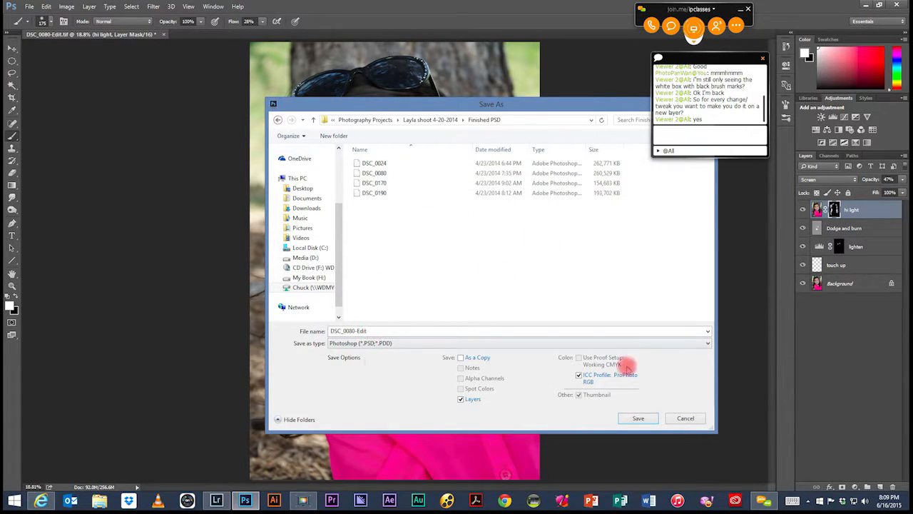
click(639, 418)
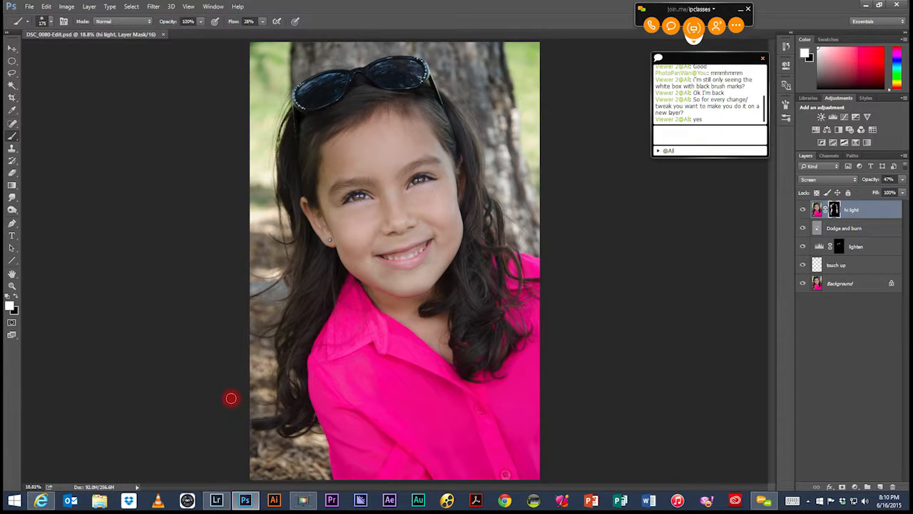
Step: Switch to Lightroom and compare the edited DSC_0080-Edit.tif with the original DSC_0080.NEF
click(216, 500)
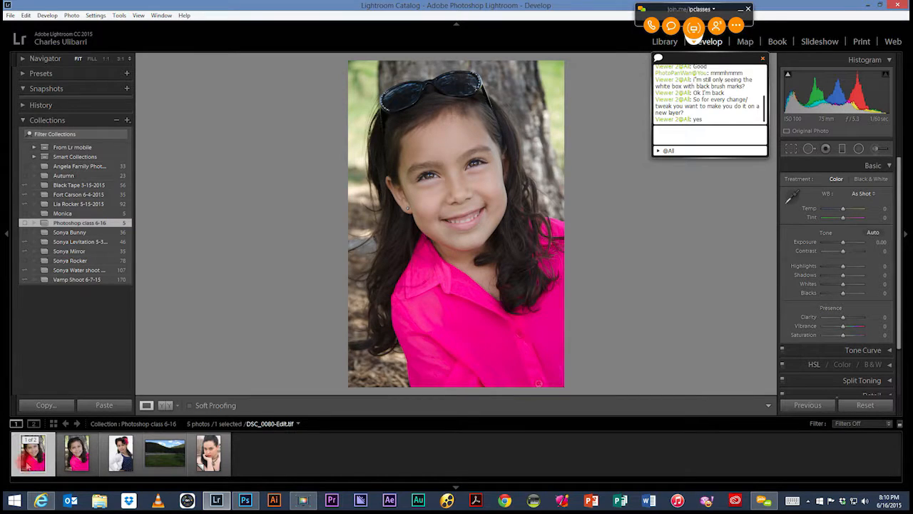
click(76, 455)
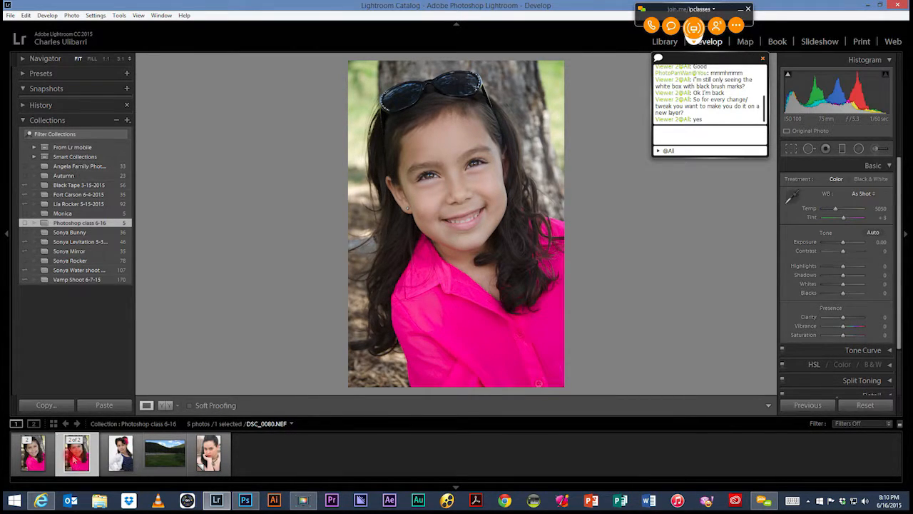
click(40, 461)
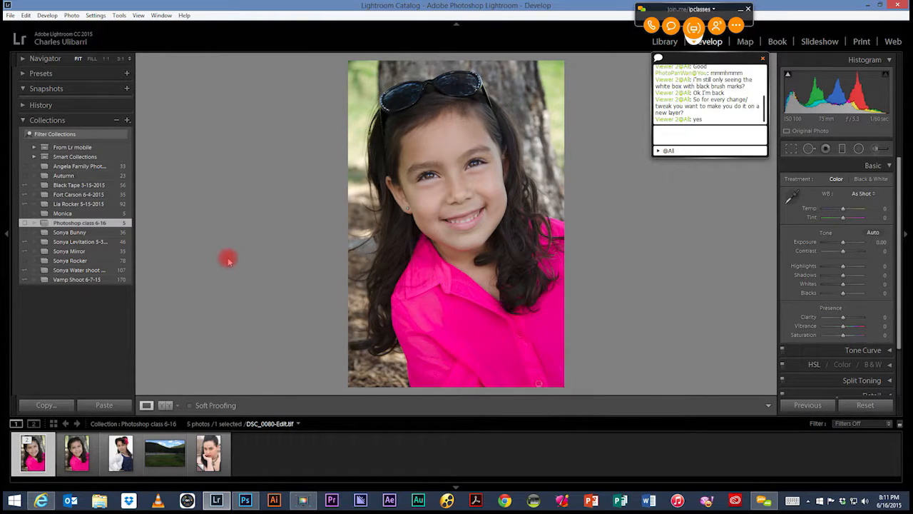
Step: Send the landscape photo DSC_0081.JPG from Lightroom to Photoshop as a copy with Lightroom adjustments
click(164, 452)
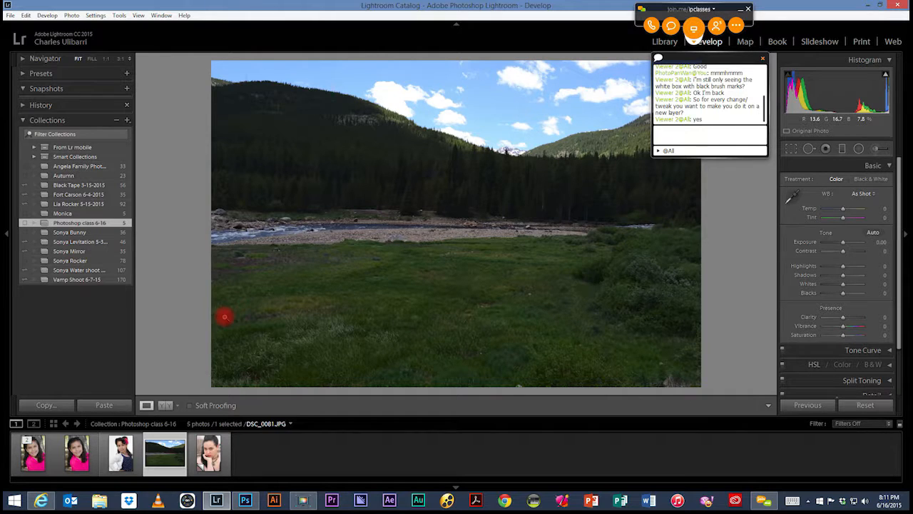
key(ctrl+e)
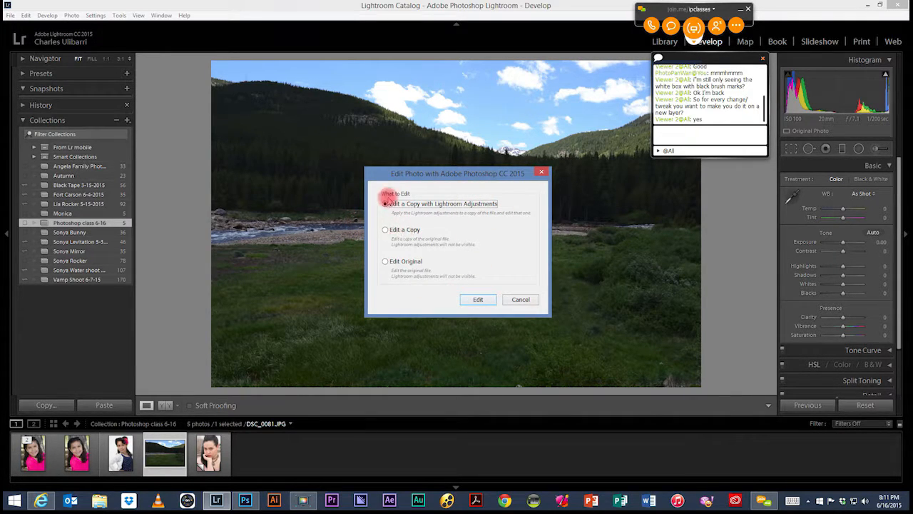
click(478, 299)
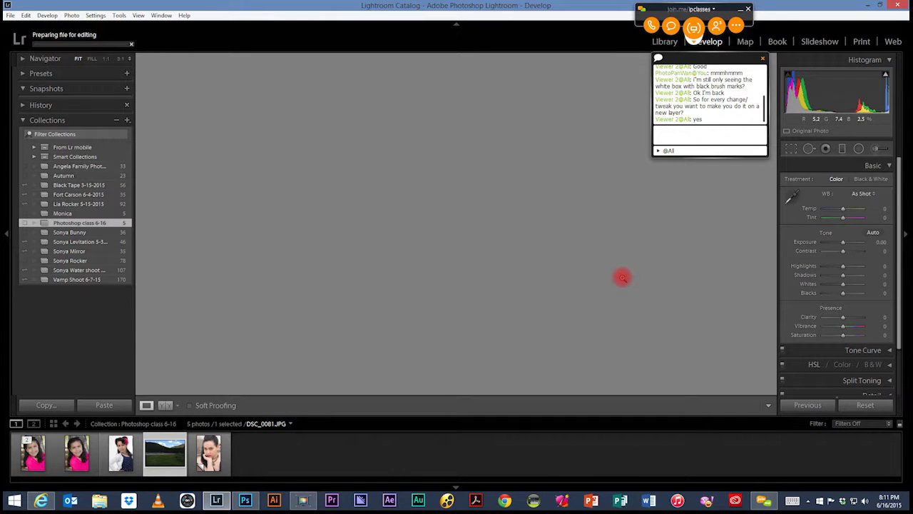
key(ctrl+e)
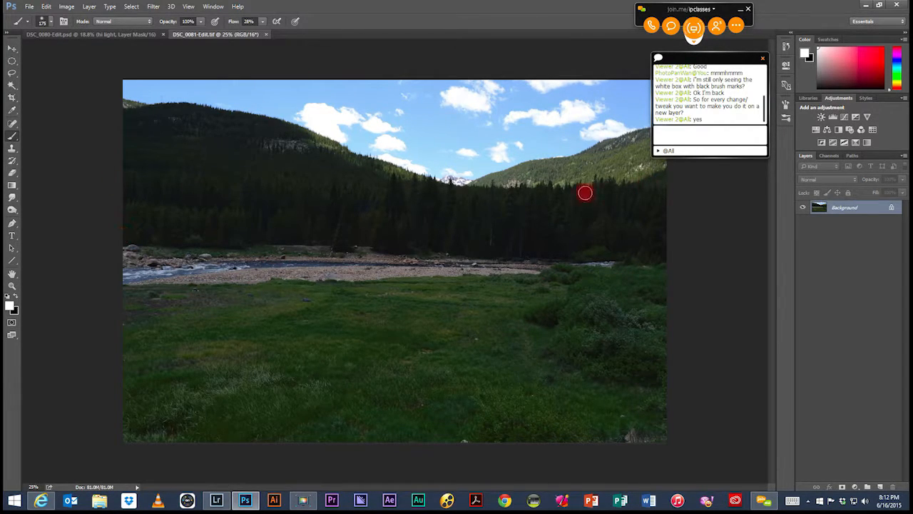
Step: Unlock the landscape's Background layer so it becomes a regular layer
mouse_move(744, 57)
mouse_down()
mouse_move(597, 20)
mouse_move(604, 10)
mouse_move(578, 16)
mouse_move(680, 85)
mouse_move(735, 55)
mouse_move(719, 50)
mouse_move(727, 53)
mouse_up()
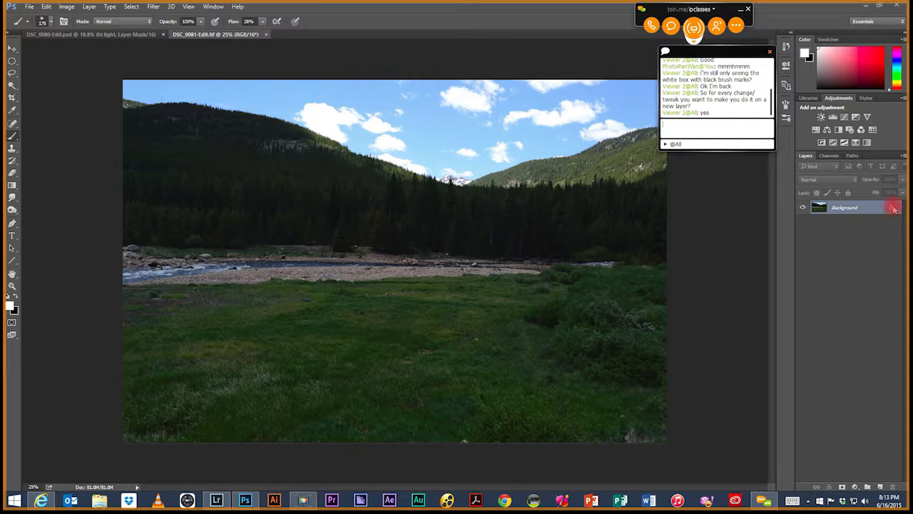
key(ctrl+e)
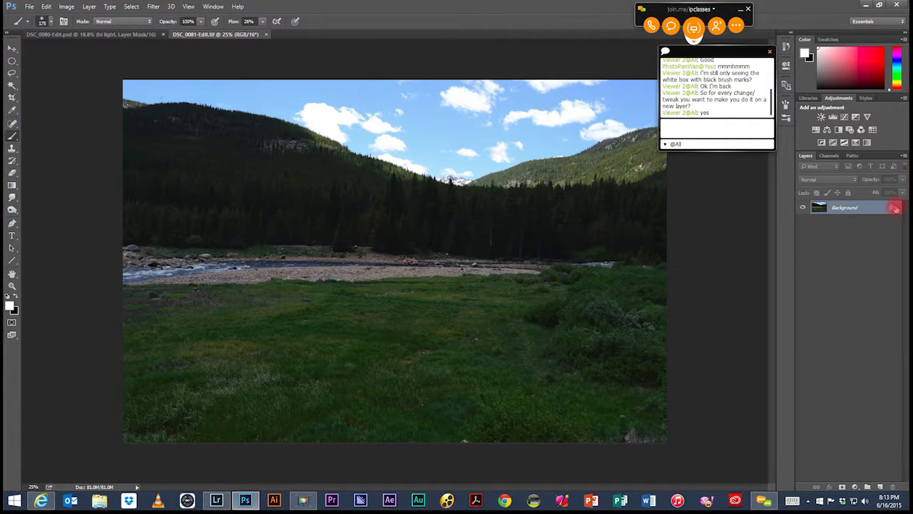
click(892, 208)
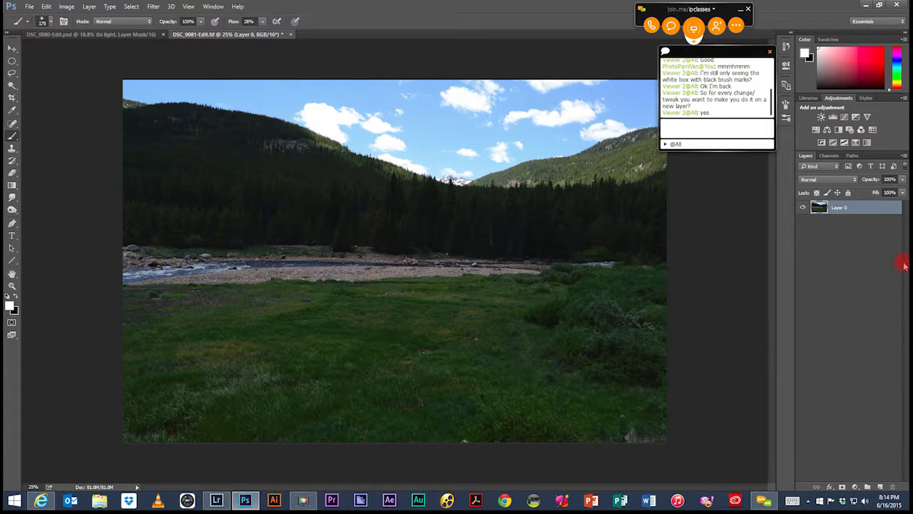
Step: Move the chat window clear of the Layers panel and convert Layer 0 to a smart object
right_click(865, 211)
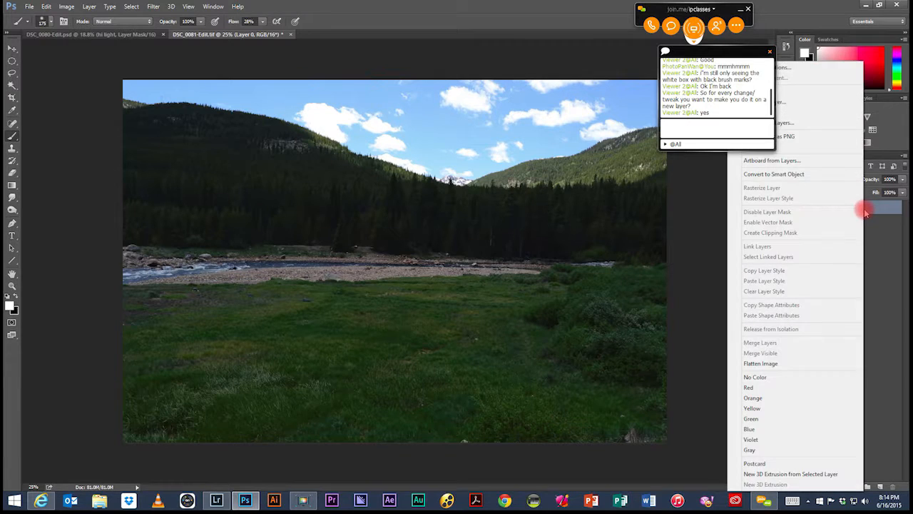
drag(745, 55, 586, 26)
key(ctrl+e)
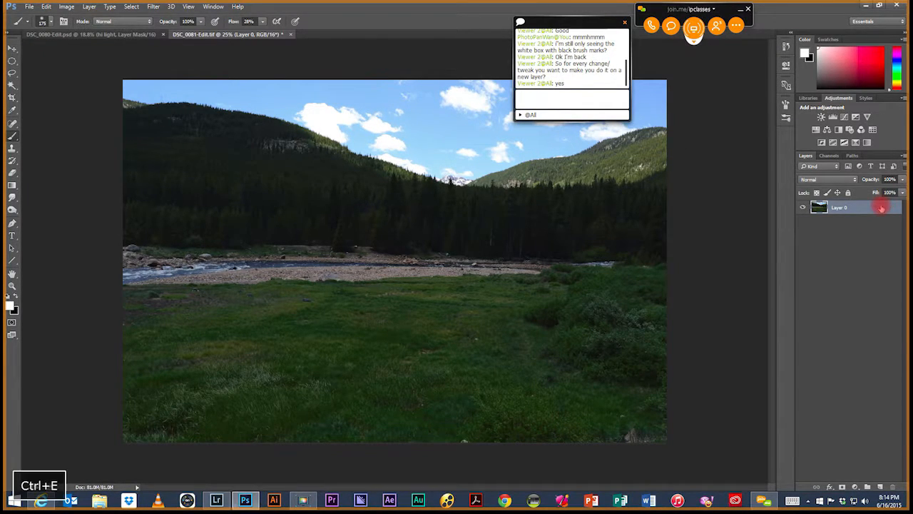
click(873, 210)
right_click(872, 211)
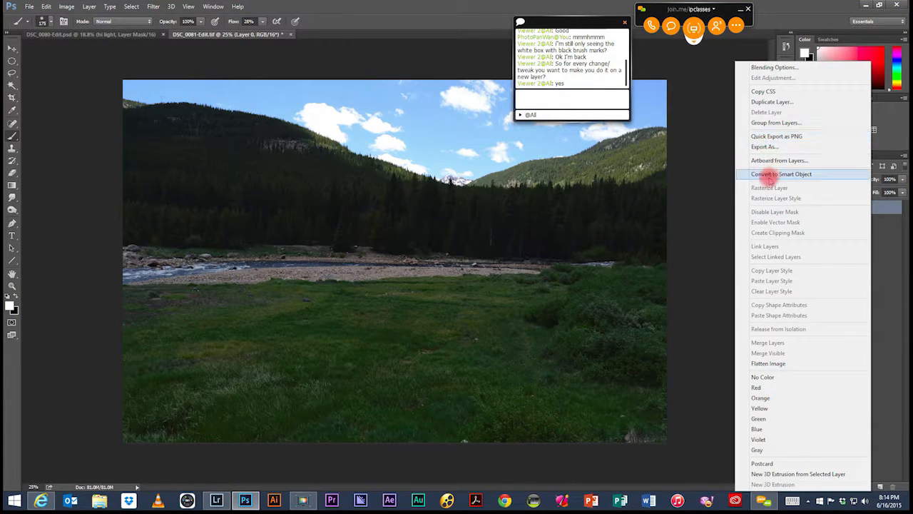
click(770, 175)
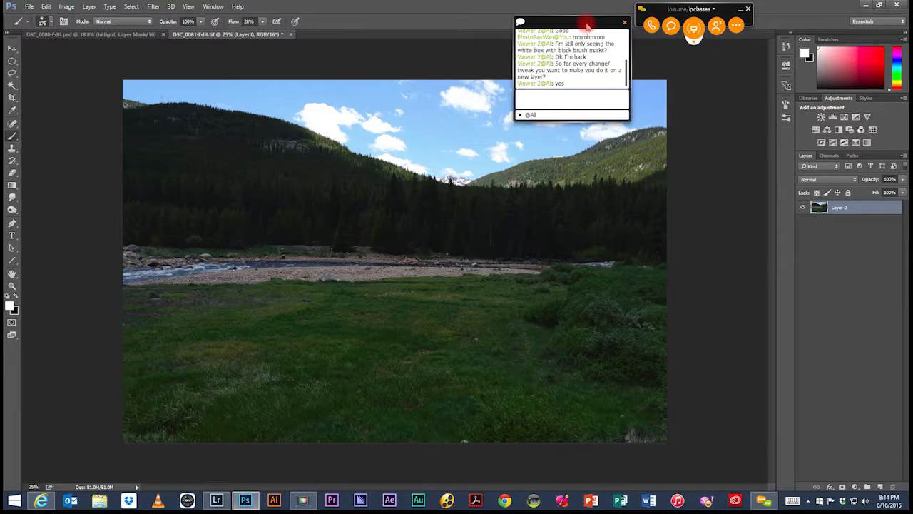
Step: Open the Camera Raw Filter on the landscape smart object and arrange its window and the chat so all adjustment controls are uncovered
drag(587, 25, 585, 11)
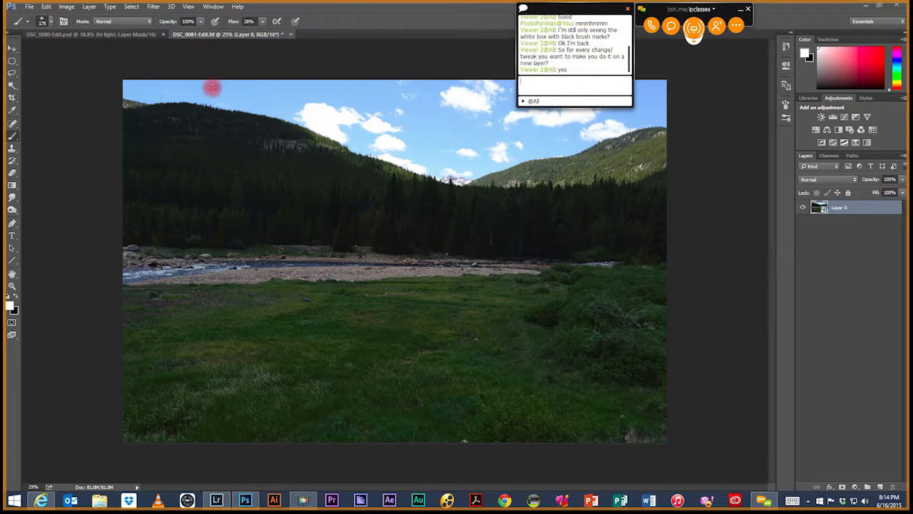
key(ctrl+e)
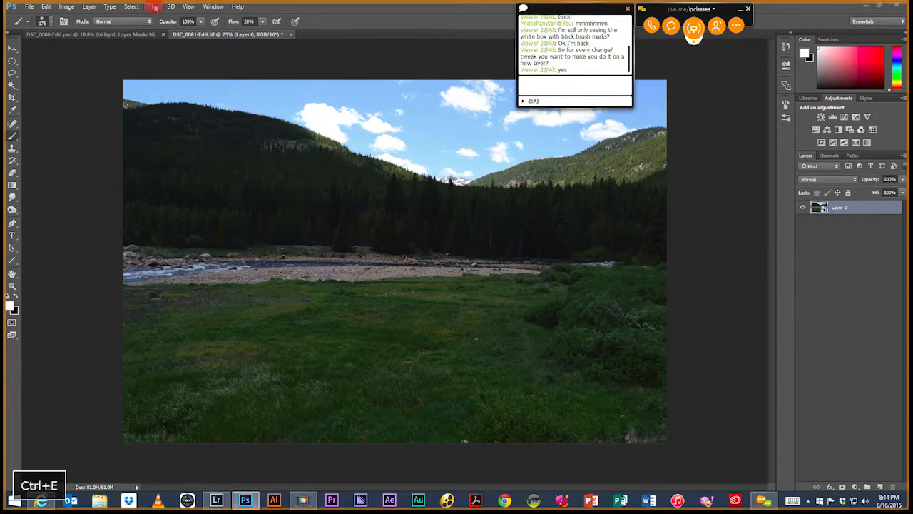
click(154, 7)
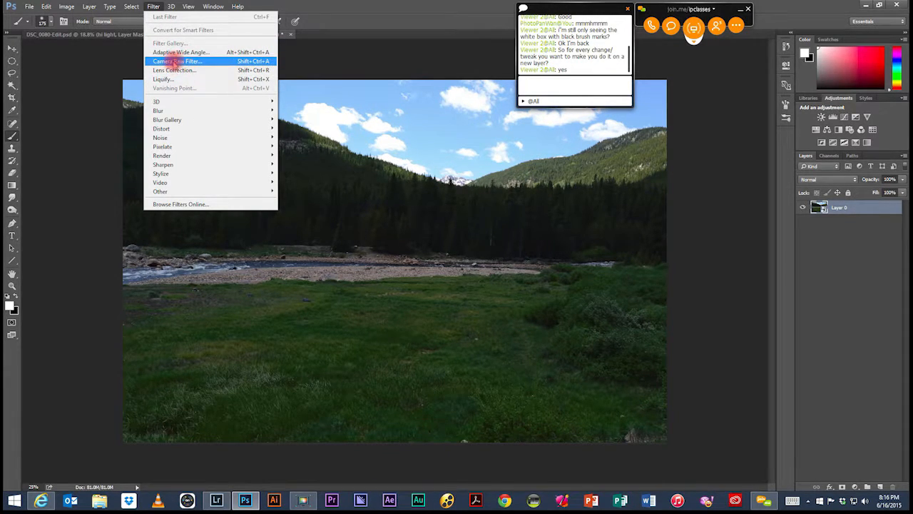
click(165, 62)
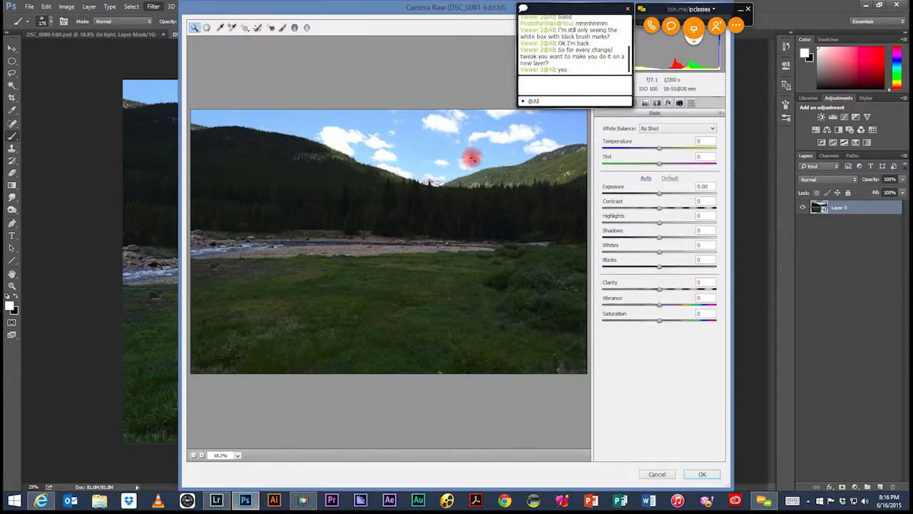
drag(481, 7, 320, 7)
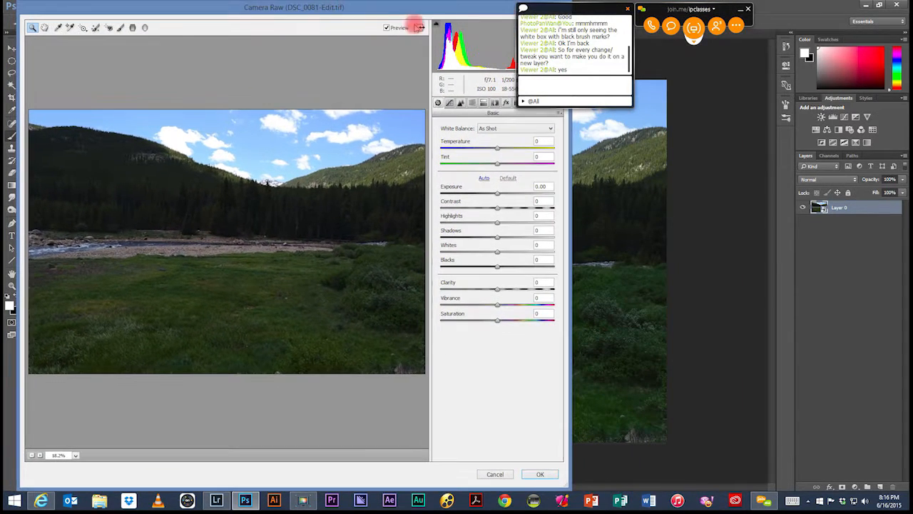
drag(594, 10, 717, 77)
click(406, 10)
key(ctrl+e)
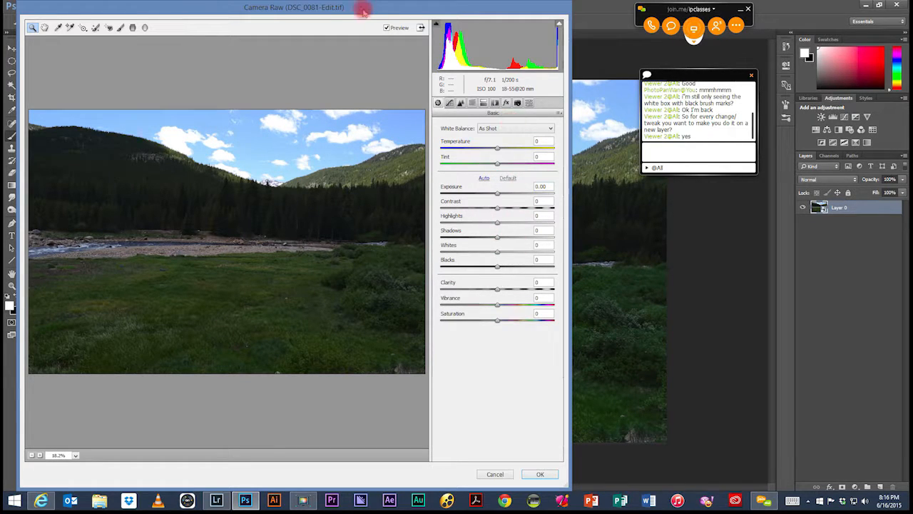
drag(364, 10, 378, 11)
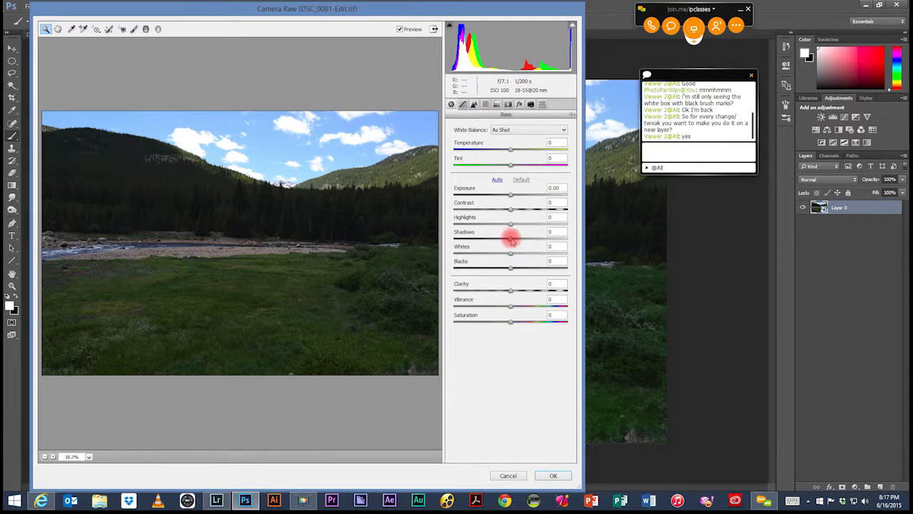
Step: Brighten the landscape in Camera Raw with Shadows +91, Highlights +8 and Exposure +0.35
drag(510, 240, 563, 238)
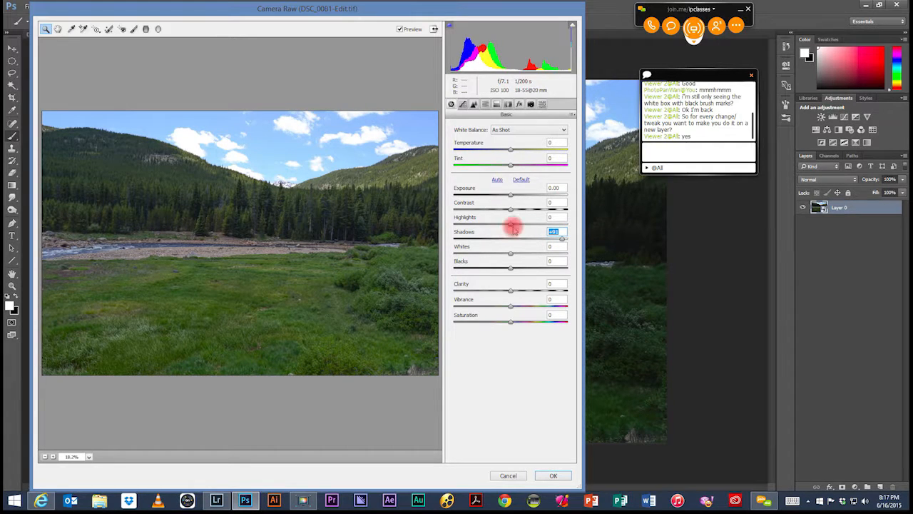
mouse_move(511, 225)
mouse_down()
mouse_move(528, 222)
mouse_move(503, 227)
mouse_move(515, 224)
mouse_up()
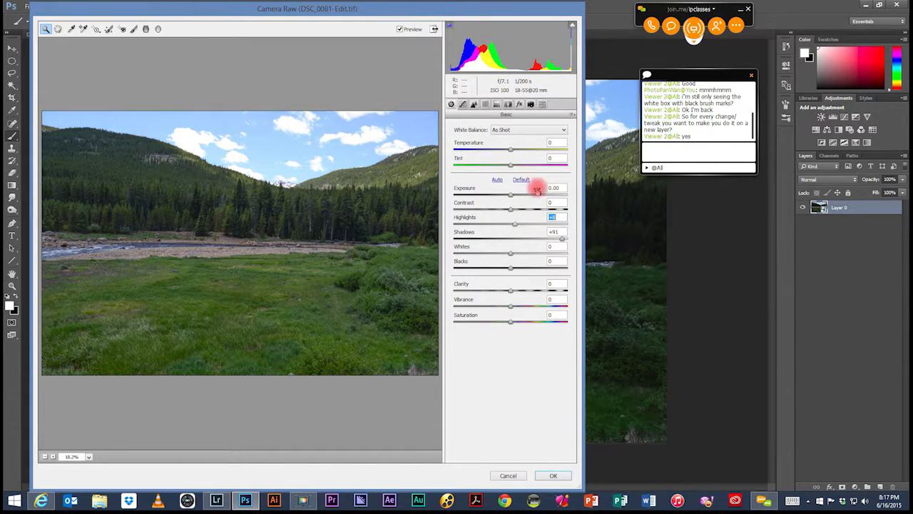
drag(511, 193, 514, 195)
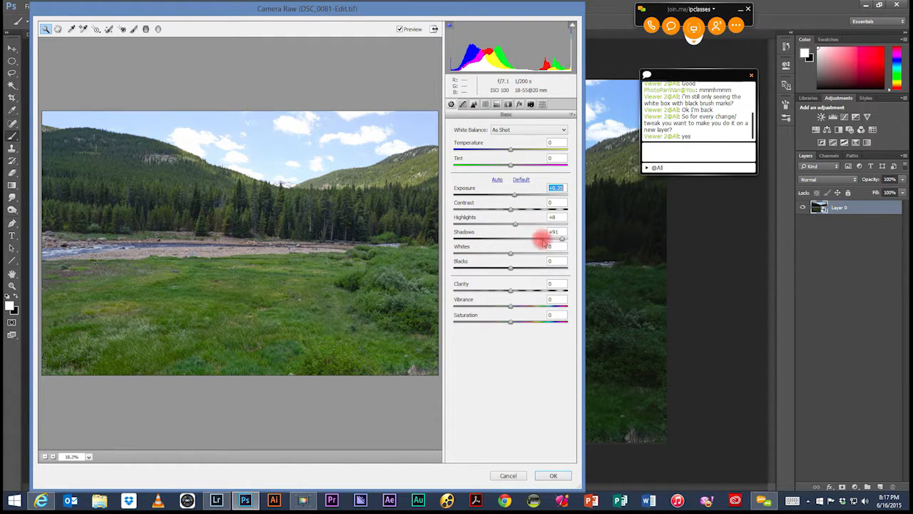
Step: Refine the landscape's tones by setting Shadows to +77, Highlights to +6 and Blacks to +15
click(563, 239)
drag(563, 240, 554, 237)
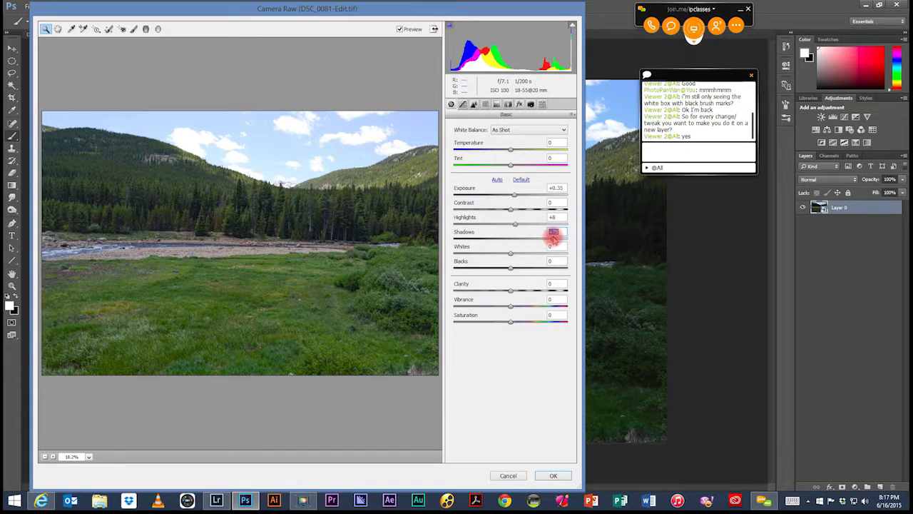
drag(516, 225, 513, 224)
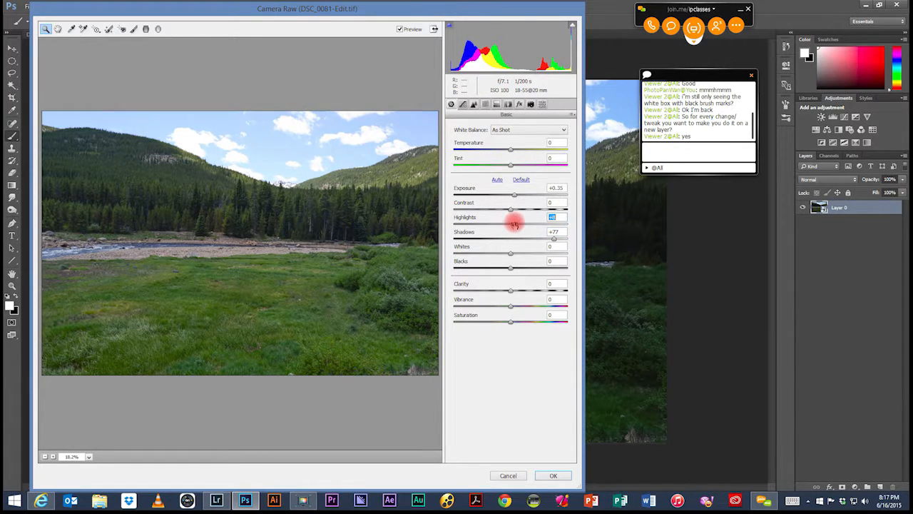
mouse_move(511, 267)
mouse_down()
mouse_move(492, 266)
mouse_move(517, 269)
mouse_up()
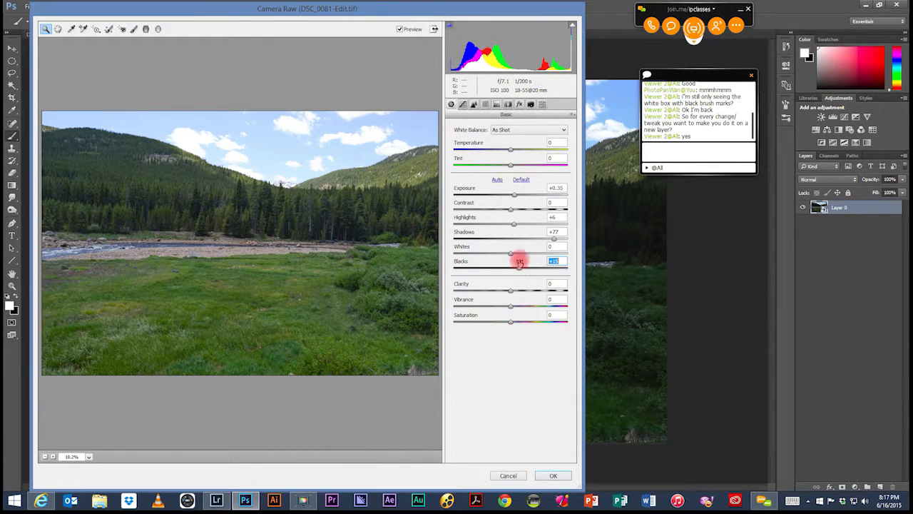
Step: Apply the Camera Raw adjustments to the landscape smart object and collapse the smart filter list under Layer 0
click(555, 475)
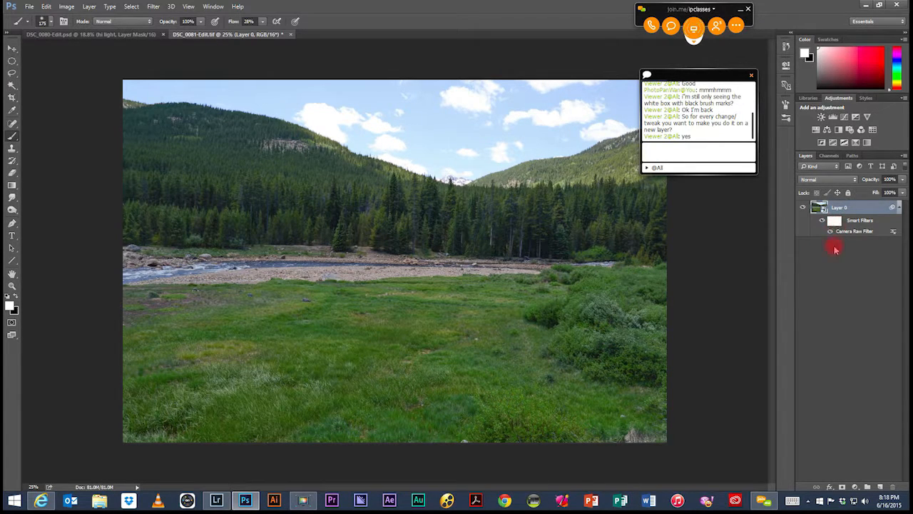
click(828, 232)
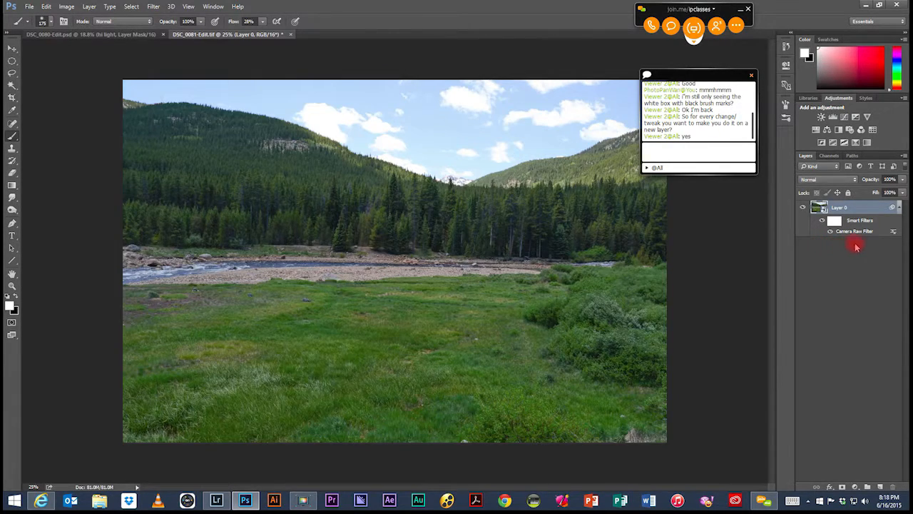
click(900, 207)
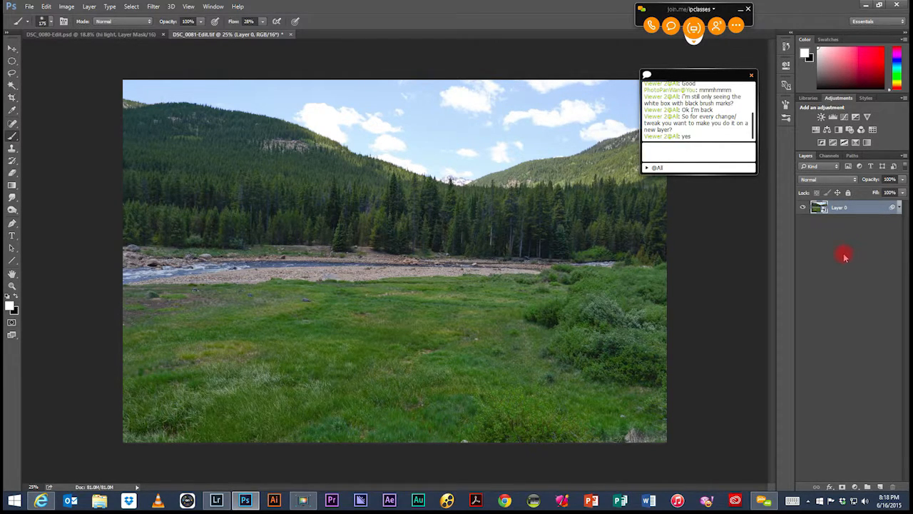
Step: Move the chat window down clear of the adjustment properties and add a Curves adjustment layer set to the RGB channel
drag(714, 75, 722, 403)
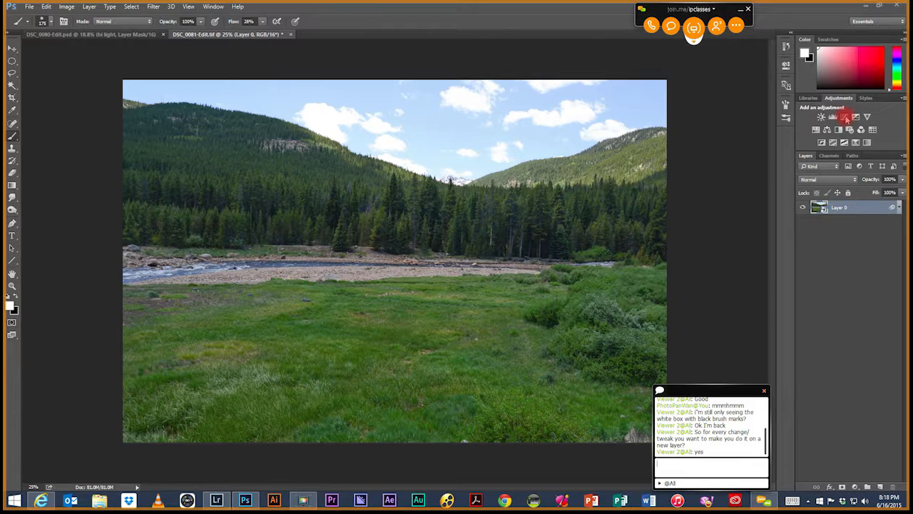
key(ctrl+e)
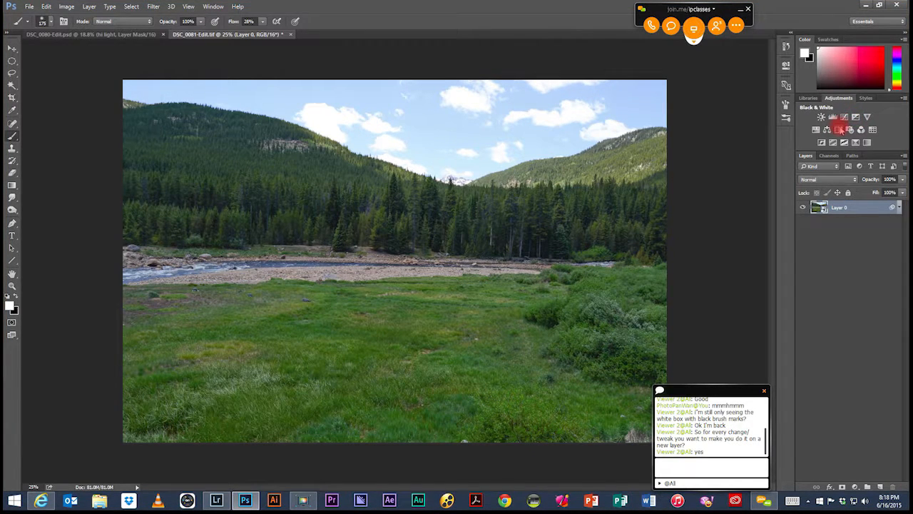
click(846, 117)
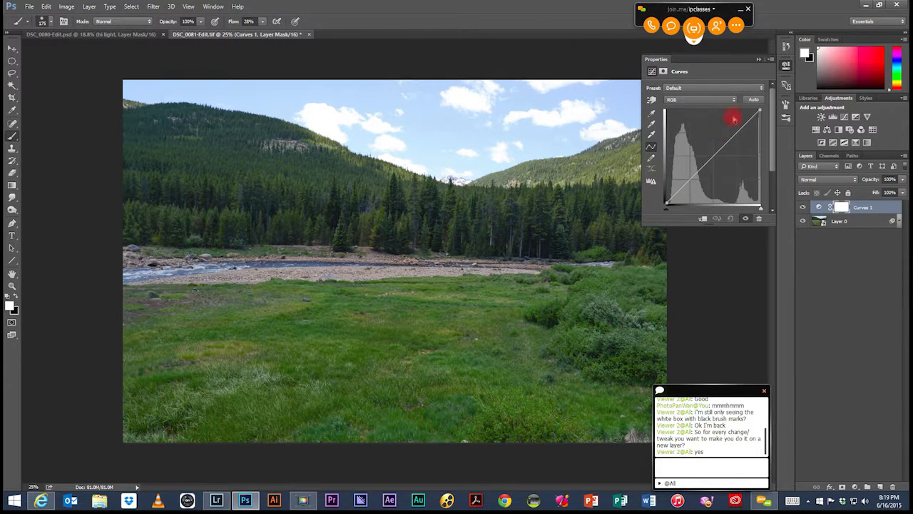
click(705, 101)
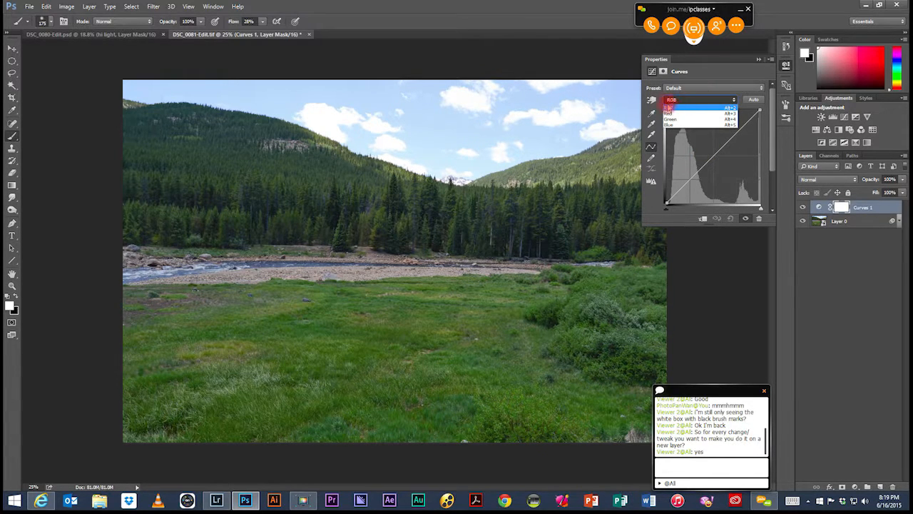
click(691, 108)
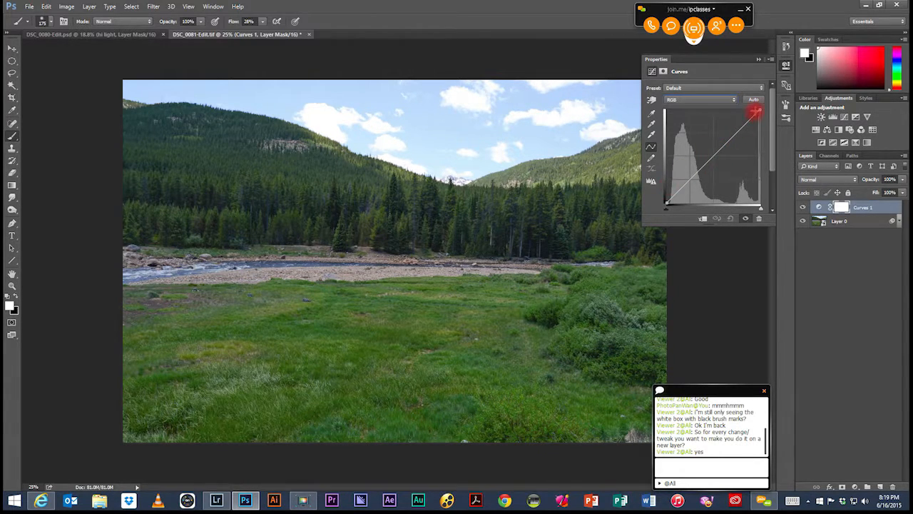
Step: Bend the middle of the RGB curve well below the diagonal to darken the picture and deepen the sky
drag(718, 151, 722, 162)
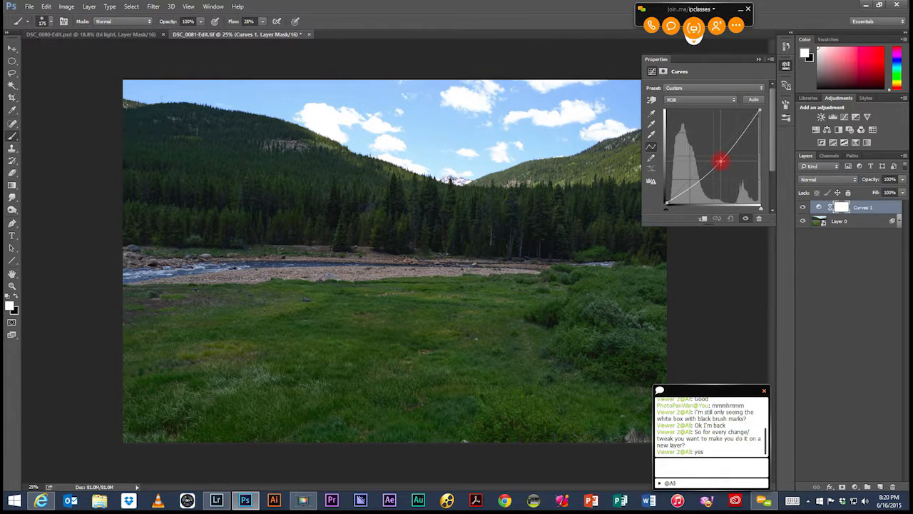
drag(721, 162, 717, 154)
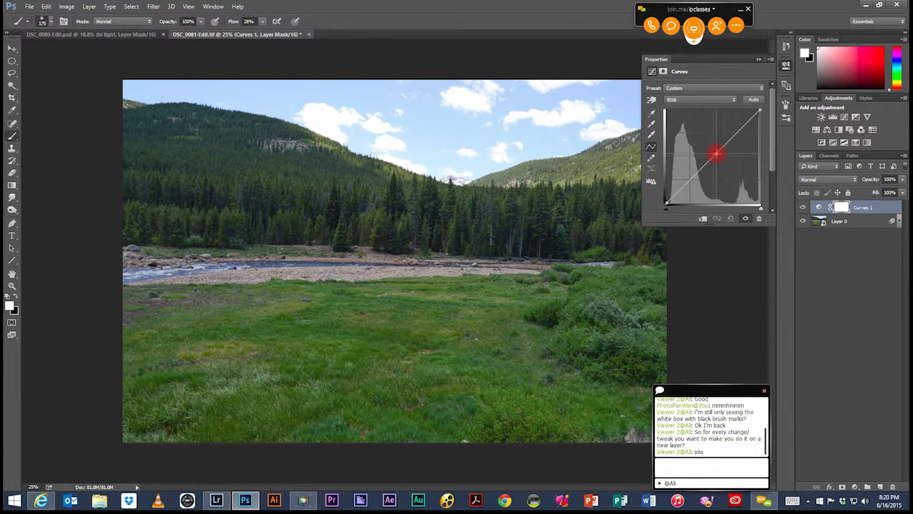
drag(717, 153, 718, 157)
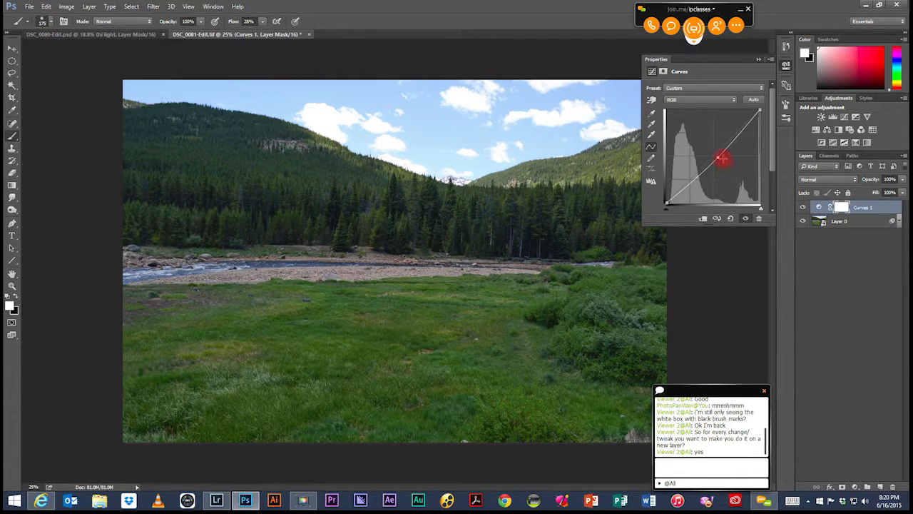
drag(720, 156, 721, 166)
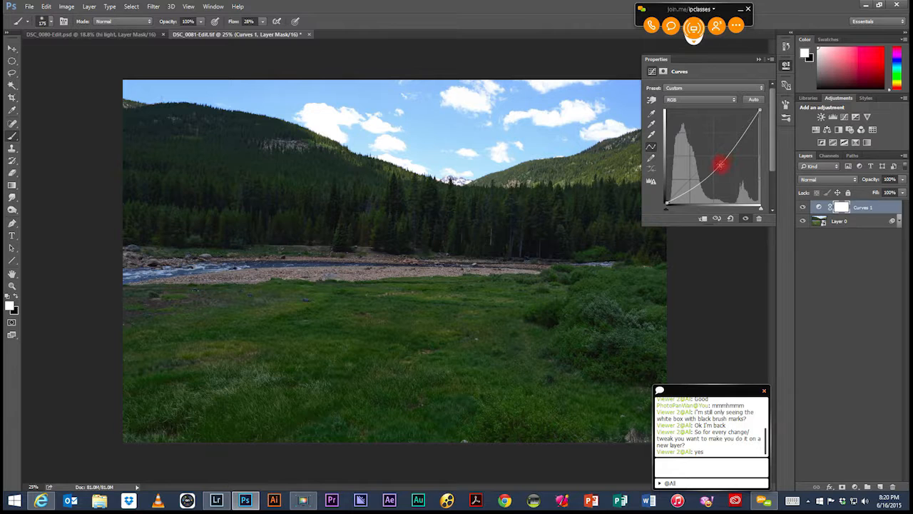
drag(719, 166, 720, 167)
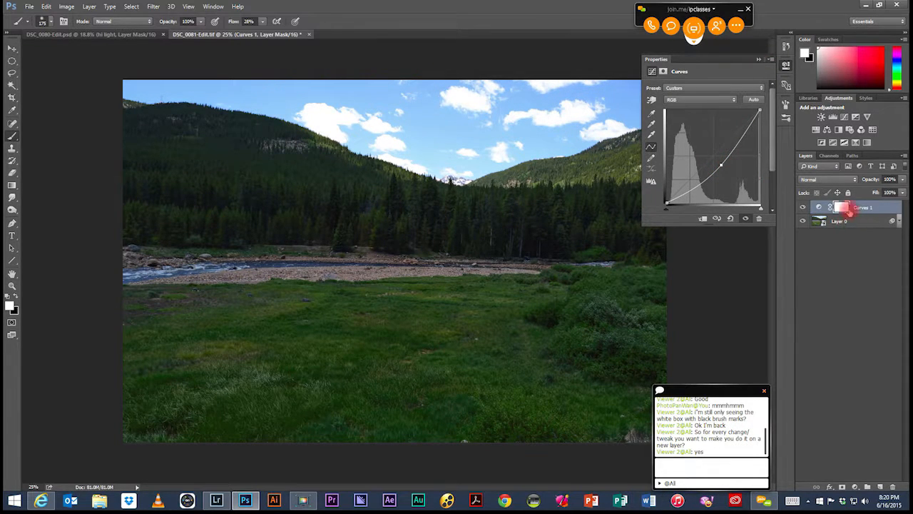
Step: Rename the Curves layer "sky", invert its layer mask to black and collapse the mask properties
double_click(862, 208)
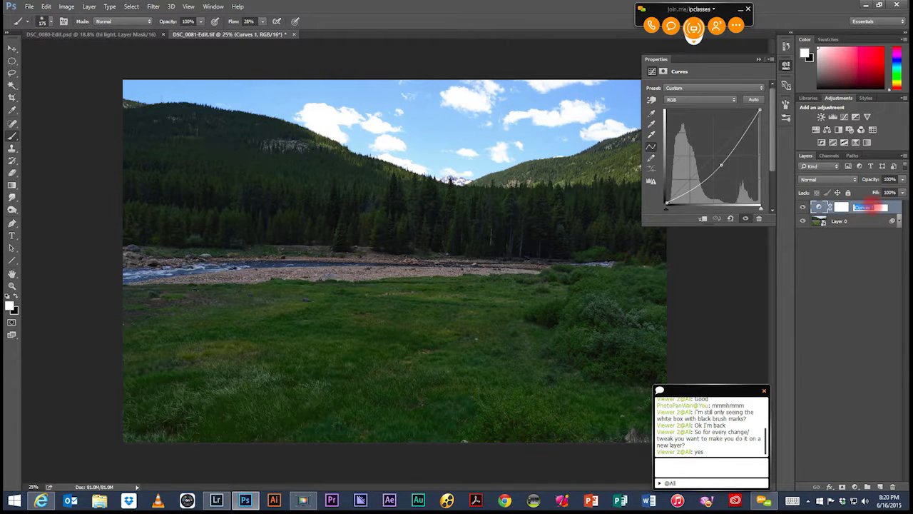
text(sky)
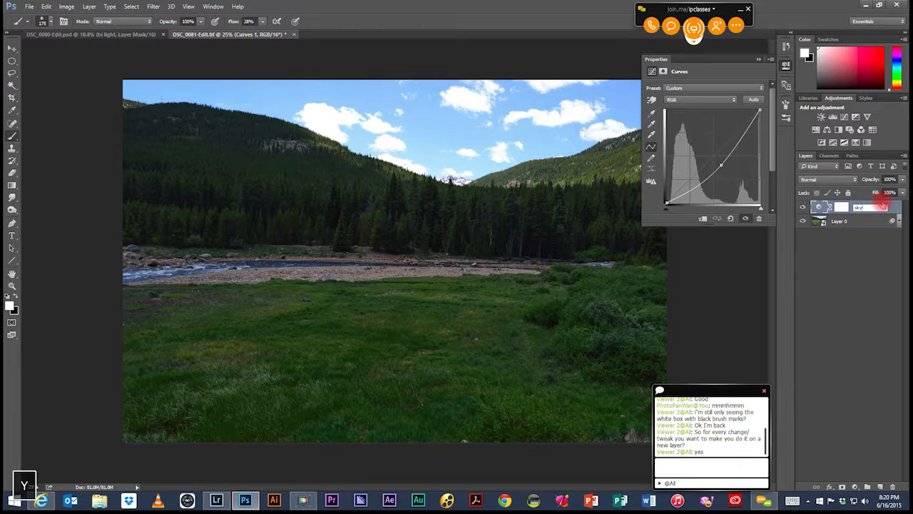
key(Return)
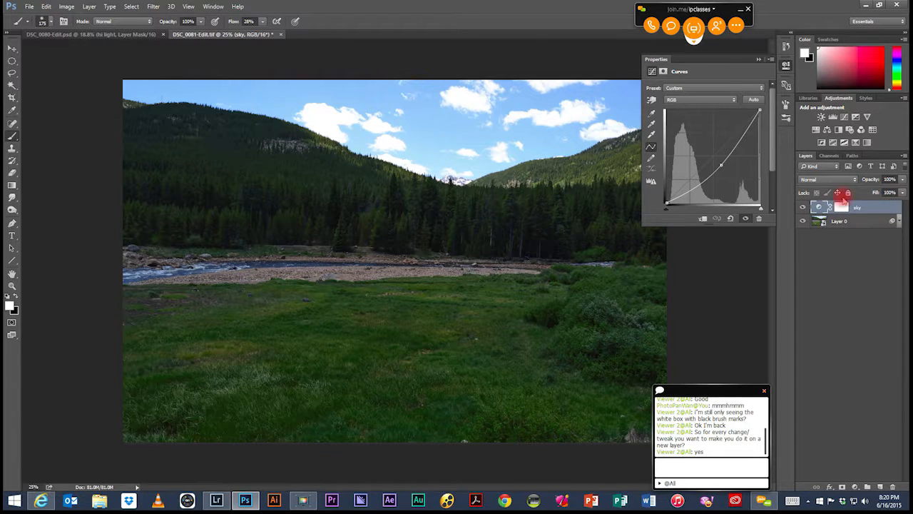
click(842, 207)
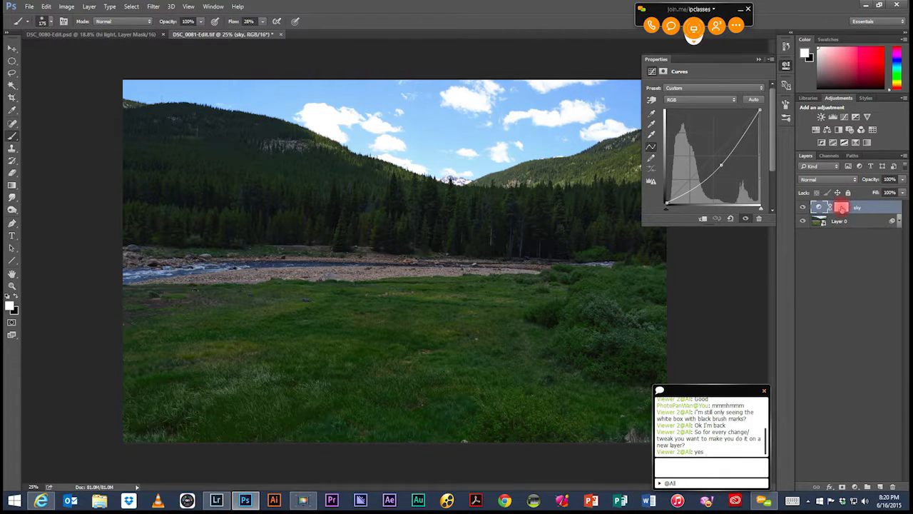
click(842, 208)
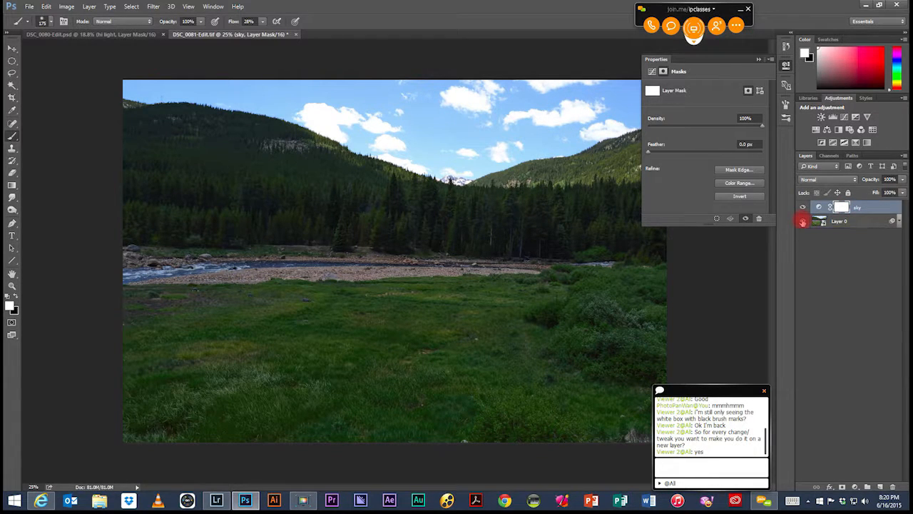
key(ctrl+i)
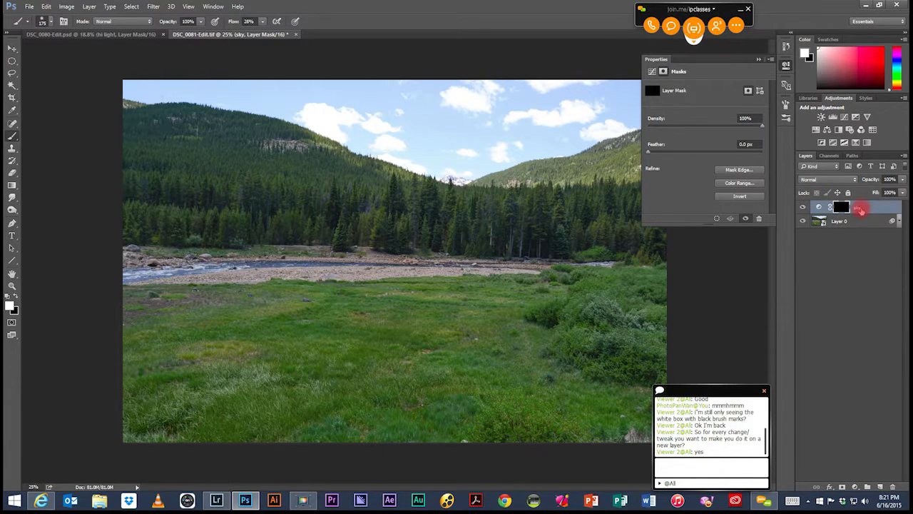
click(759, 60)
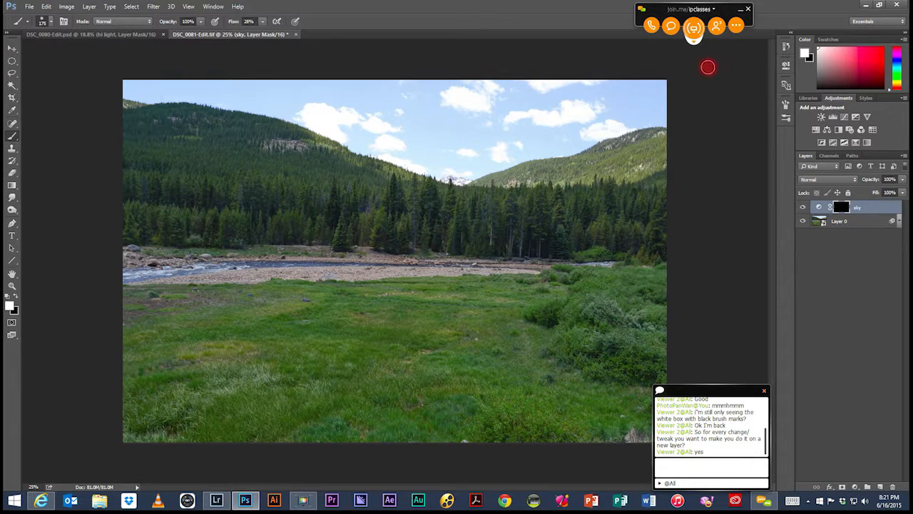
Step: Paint the whole sky area white on the sky layer's mask with the Brush tool at size 300
click(837, 206)
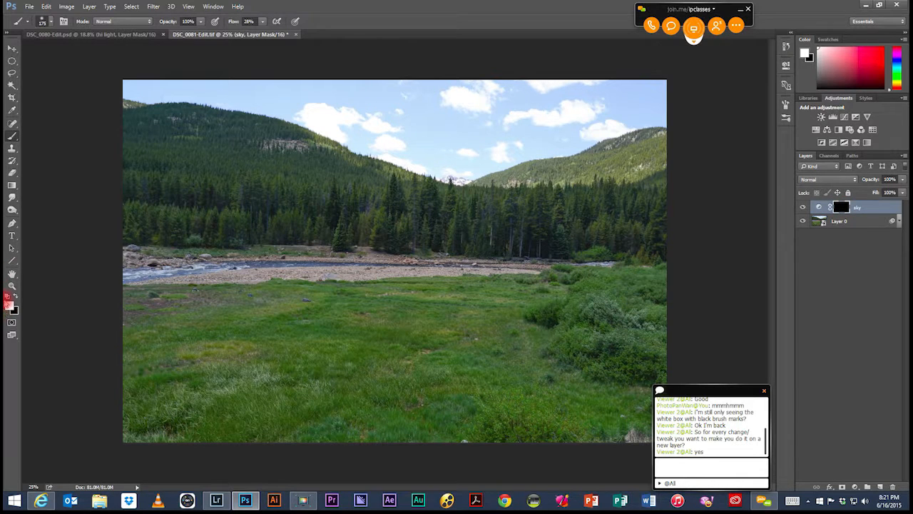
right_click(14, 128)
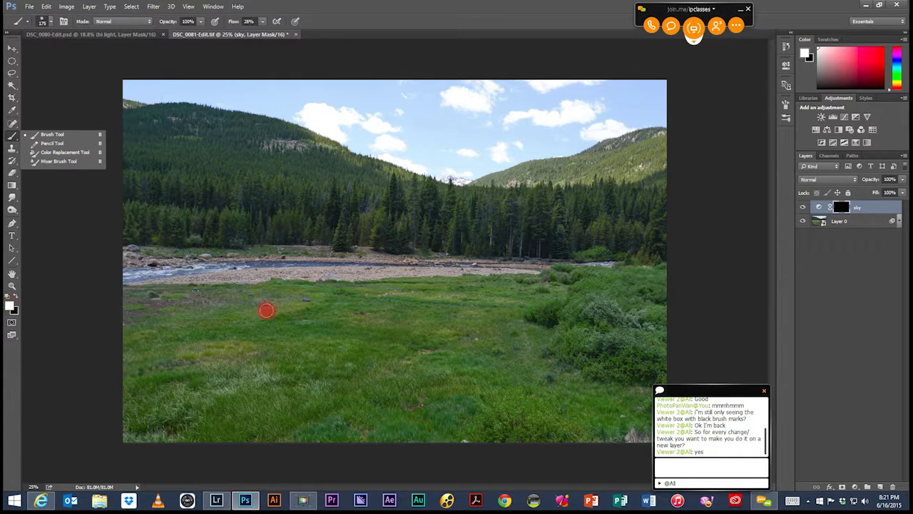
click(842, 207)
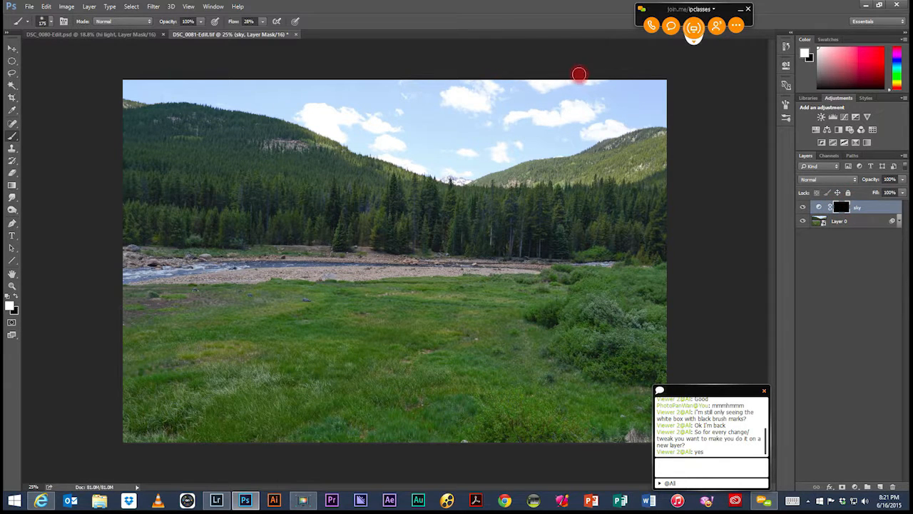
key(bracketright)
key(bracketright)
key(bracketright)
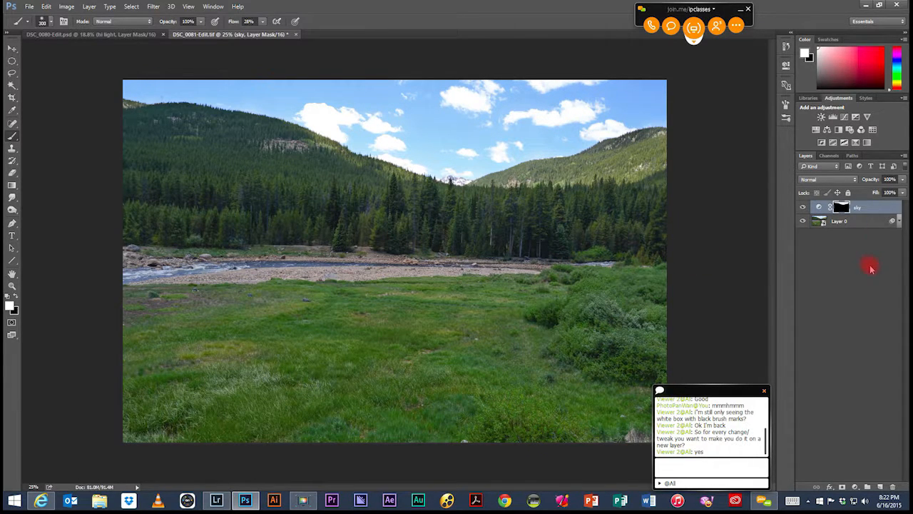
Step: Display the sky layer's mask on its own, paint the remaining grey patches in the sky white, and return to the image
key(alt)
alt+click(842, 207)
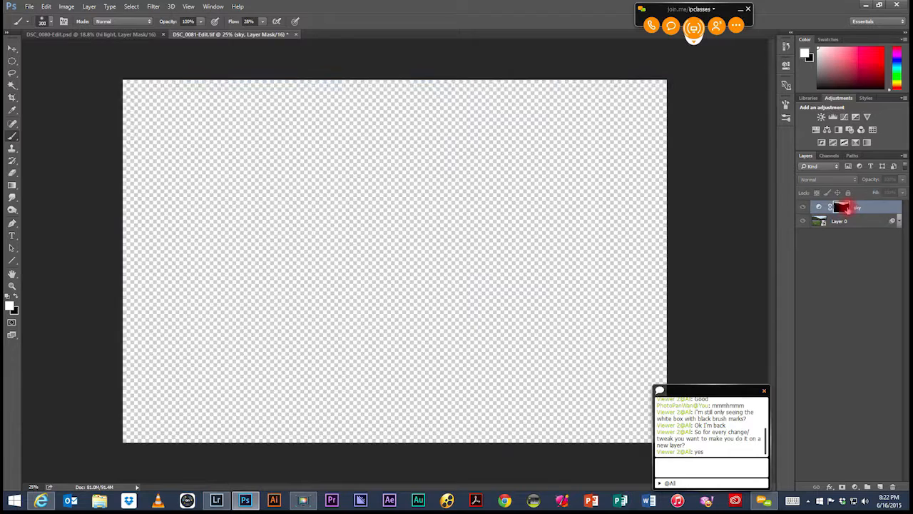
mouse_move(570, 102)
mouse_down()
mouse_move(492, 110)
mouse_move(499, 118)
mouse_move(354, 113)
mouse_move(397, 120)
mouse_move(367, 107)
mouse_move(454, 100)
mouse_move(567, 106)
mouse_move(508, 135)
mouse_move(553, 134)
mouse_move(586, 101)
mouse_move(457, 81)
mouse_move(236, 80)
mouse_move(267, 87)
mouse_move(237, 82)
mouse_up()
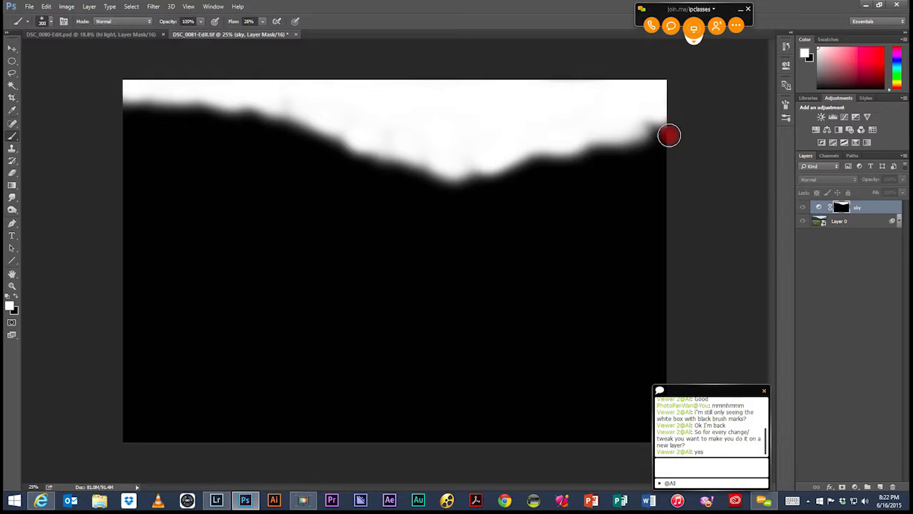
click(142, 88)
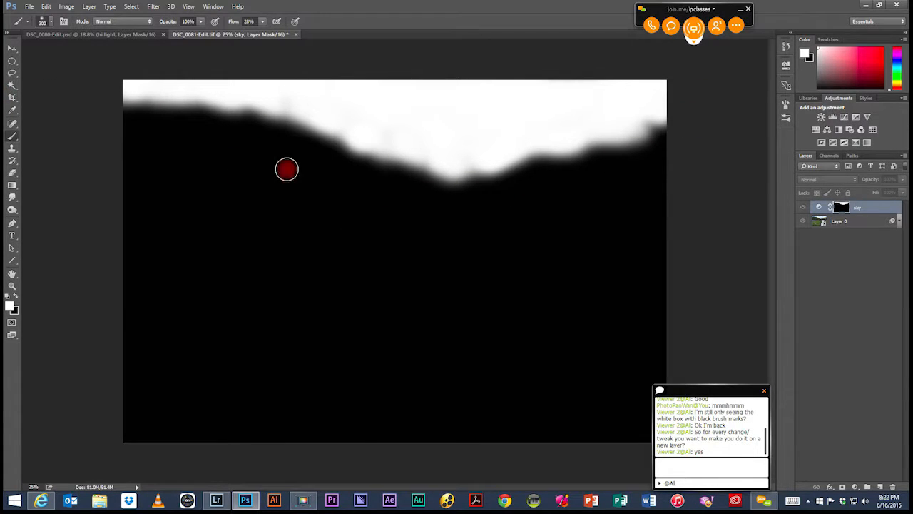
alt+click(842, 207)
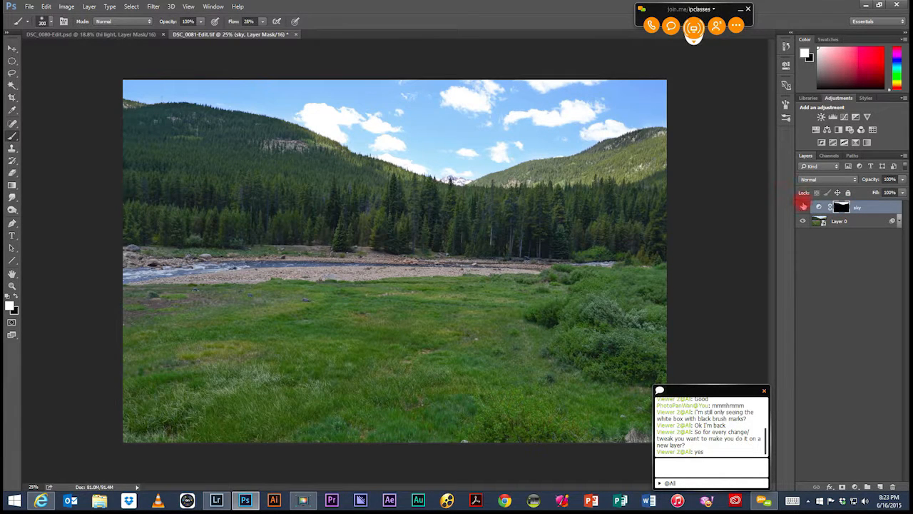
Step: Toggle the sky layer's visibility several times to compare the picture with and without the darkened sky
click(804, 208)
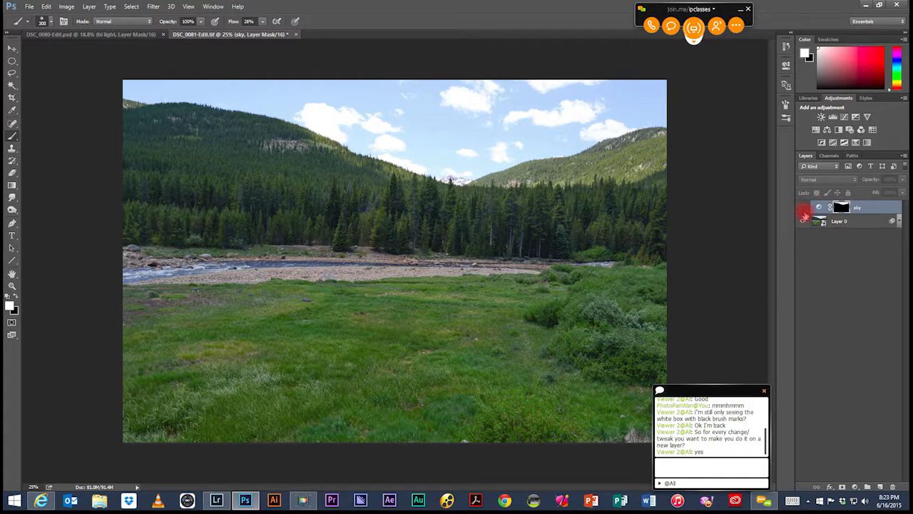
click(803, 209)
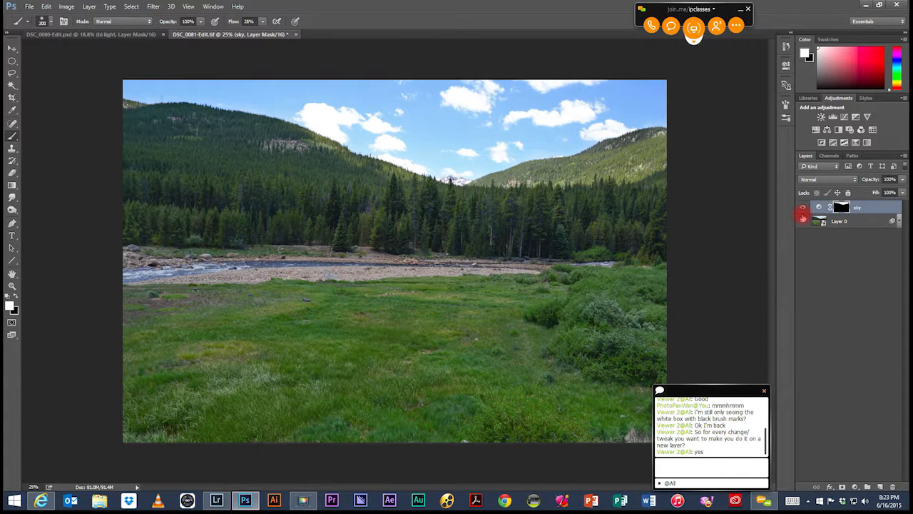
click(802, 210)
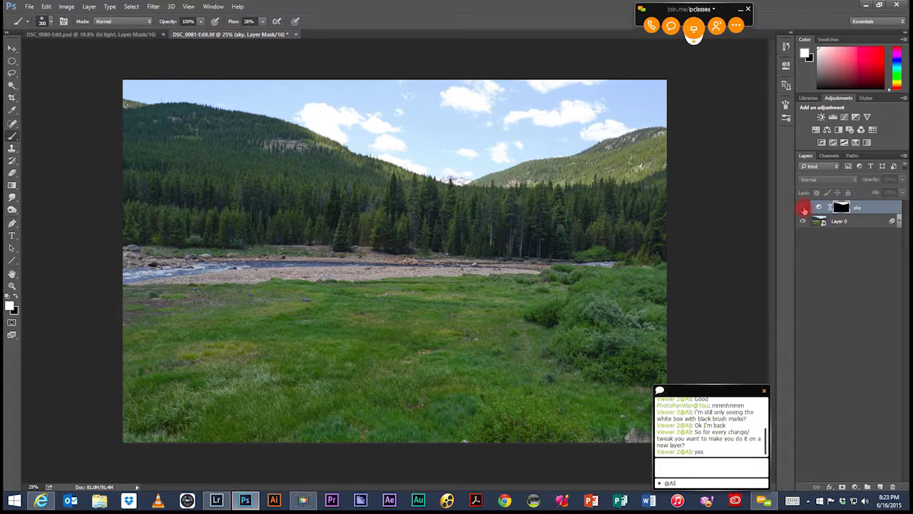
click(805, 207)
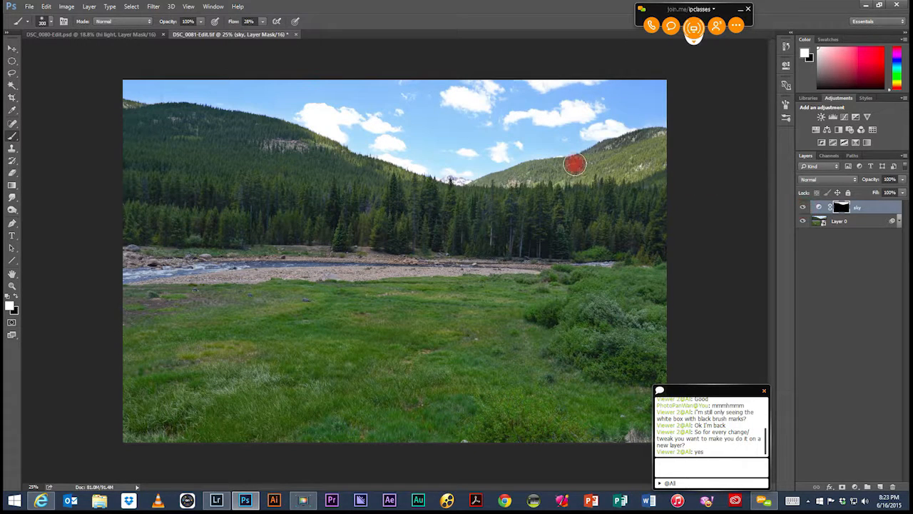
click(804, 209)
click(803, 208)
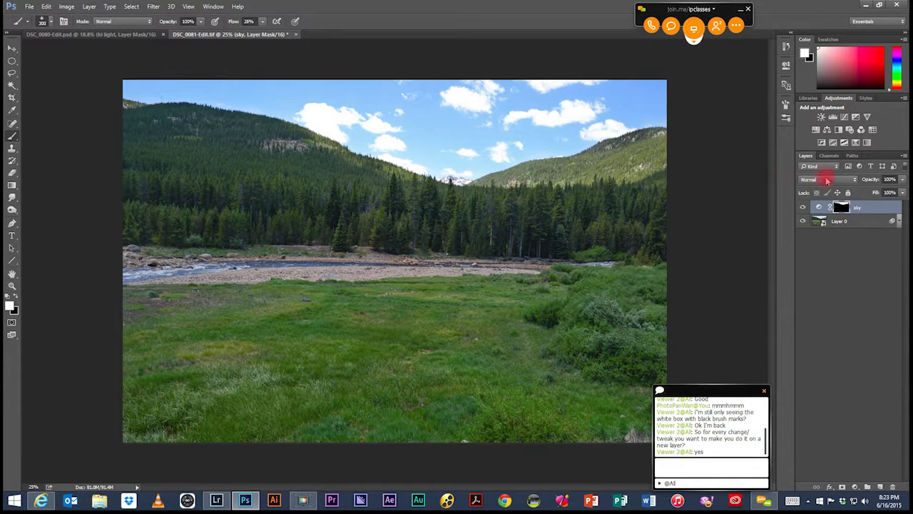
Step: Add a Levels adjustment layer above the sky layer with the black input at 17 and the white input at 179
click(833, 117)
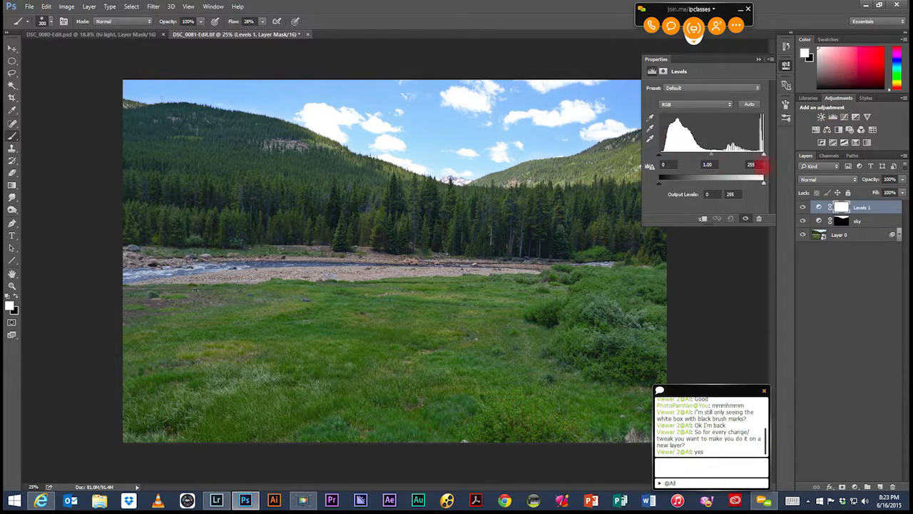
drag(762, 156, 728, 152)
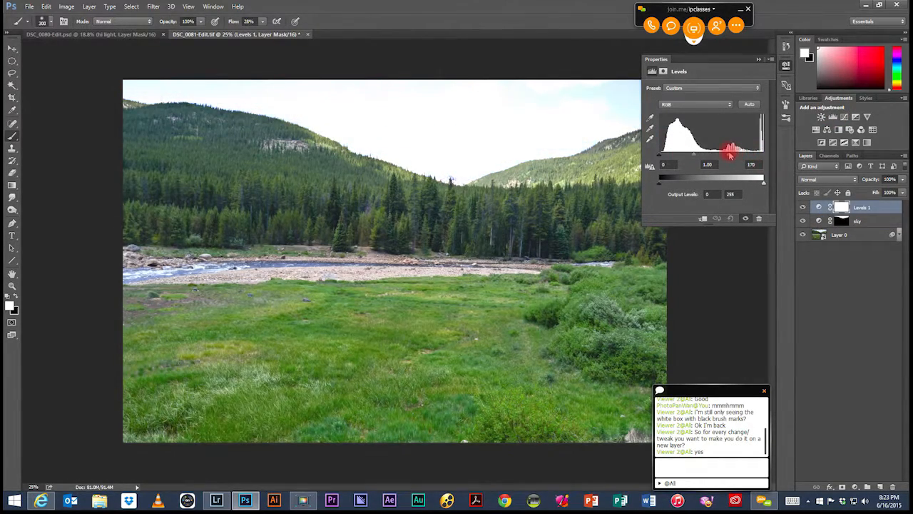
drag(664, 157, 666, 159)
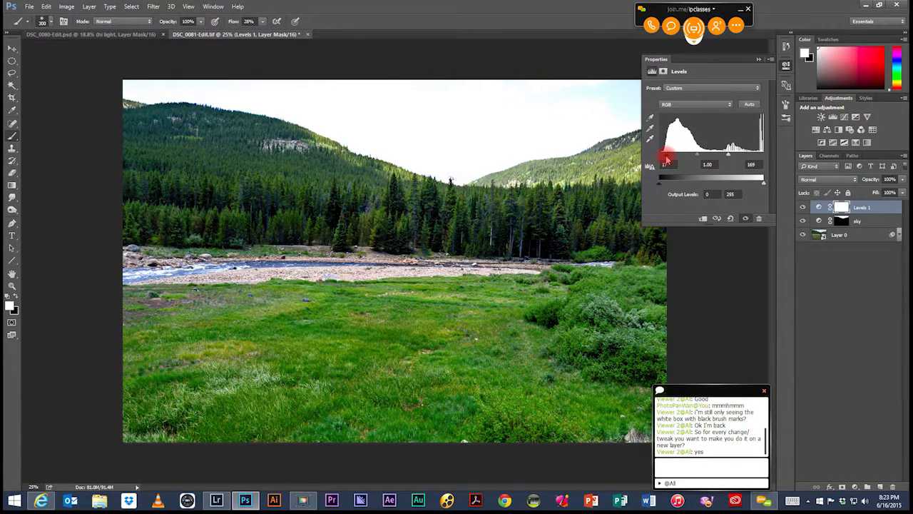
drag(701, 157, 697, 158)
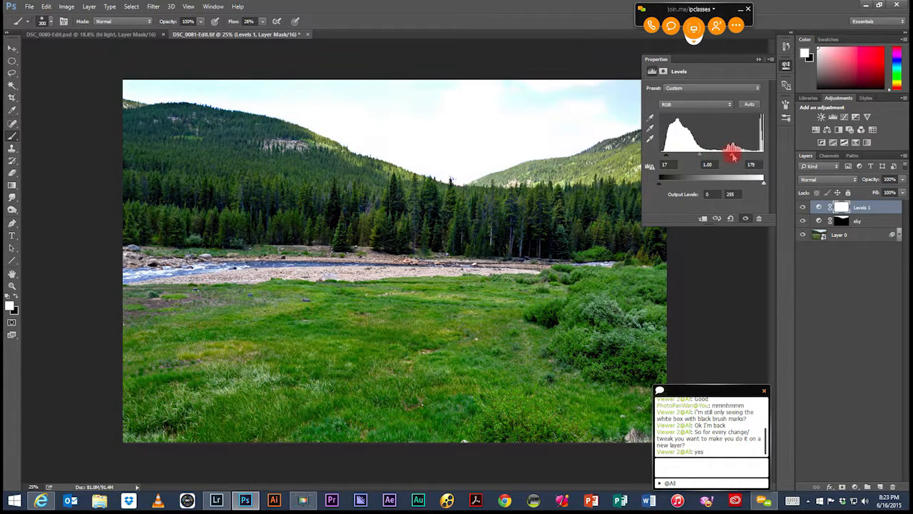
drag(734, 156, 732, 157)
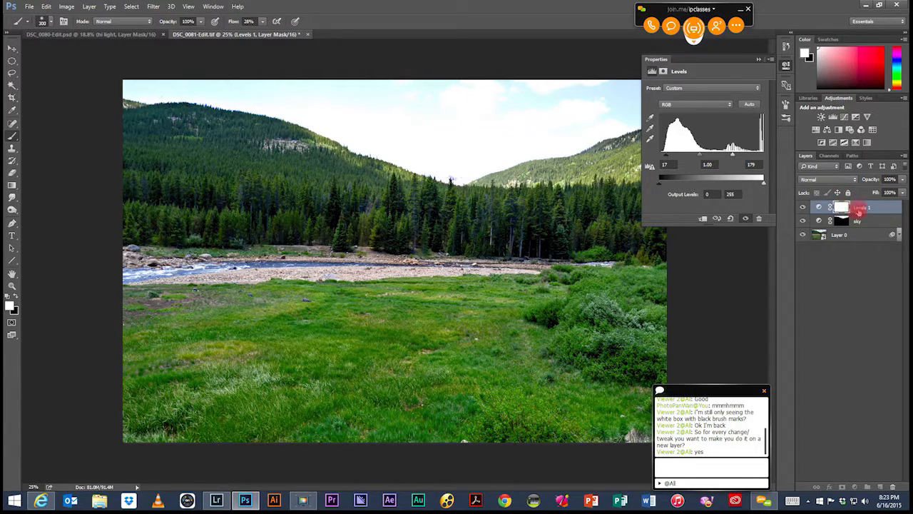
Step: Invert the Levels layer's mask to black and paint the land below the sky white with the brush at size 700, raising the flow to 89%
click(842, 207)
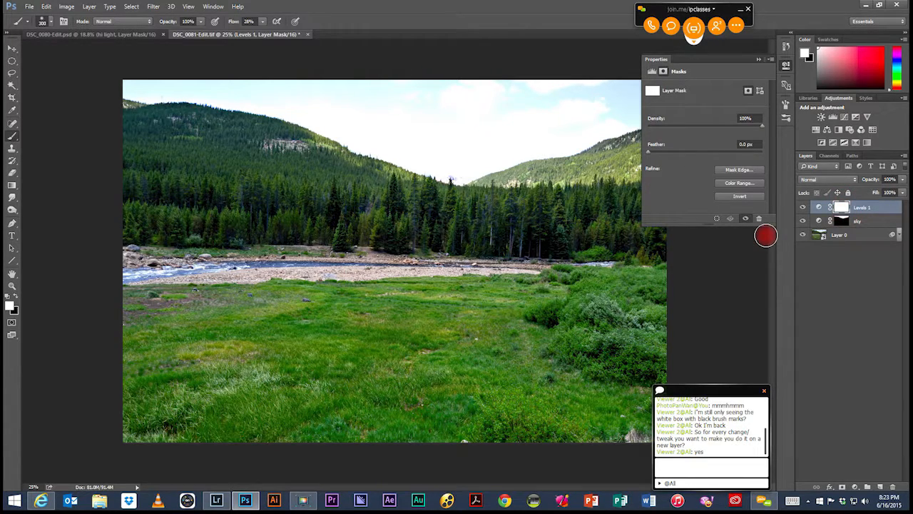
key(ctrl+i)
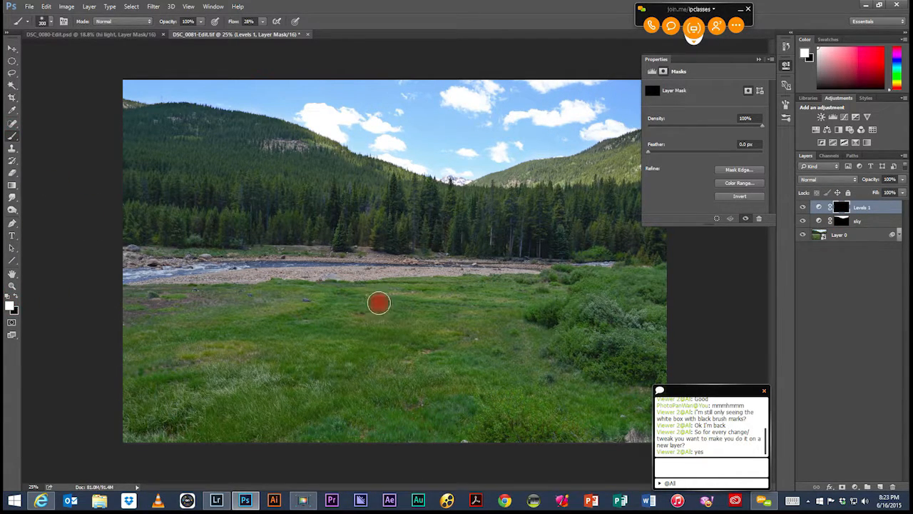
key(bracketright)
key(bracketright)
key(bracketright)
key(bracketright)
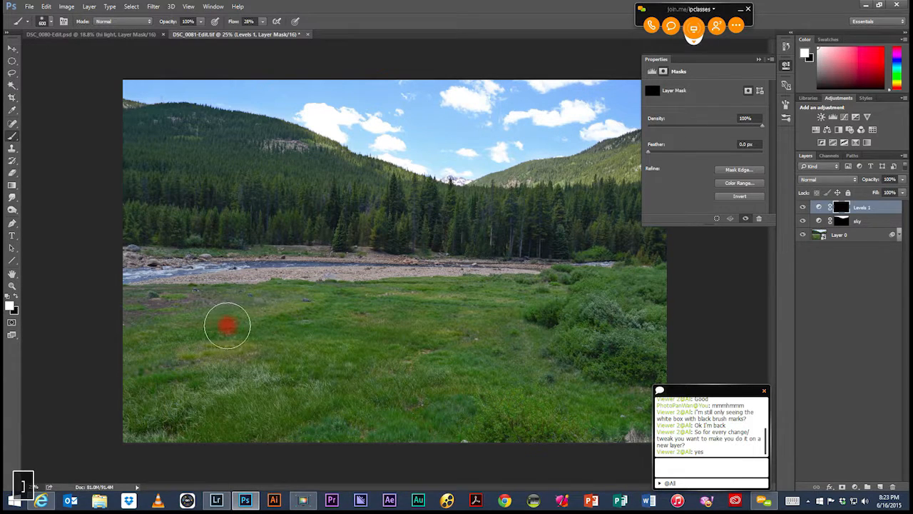
mouse_move(141, 319)
mouse_down()
mouse_move(310, 324)
mouse_move(270, 338)
mouse_move(257, 333)
mouse_move(535, 314)
mouse_move(476, 331)
mouse_move(659, 298)
mouse_move(565, 343)
mouse_move(598, 359)
mouse_move(586, 392)
mouse_move(603, 445)
mouse_move(653, 424)
mouse_move(610, 400)
mouse_move(471, 382)
mouse_move(502, 379)
mouse_move(342, 406)
mouse_move(452, 381)
mouse_move(341, 360)
mouse_move(176, 386)
mouse_move(262, 60)
mouse_move(258, 14)
mouse_up()
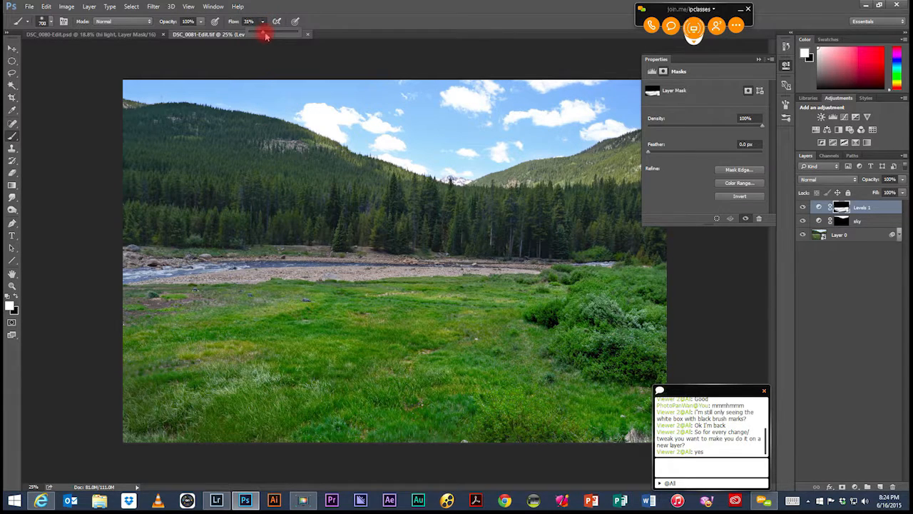
drag(291, 35, 296, 34)
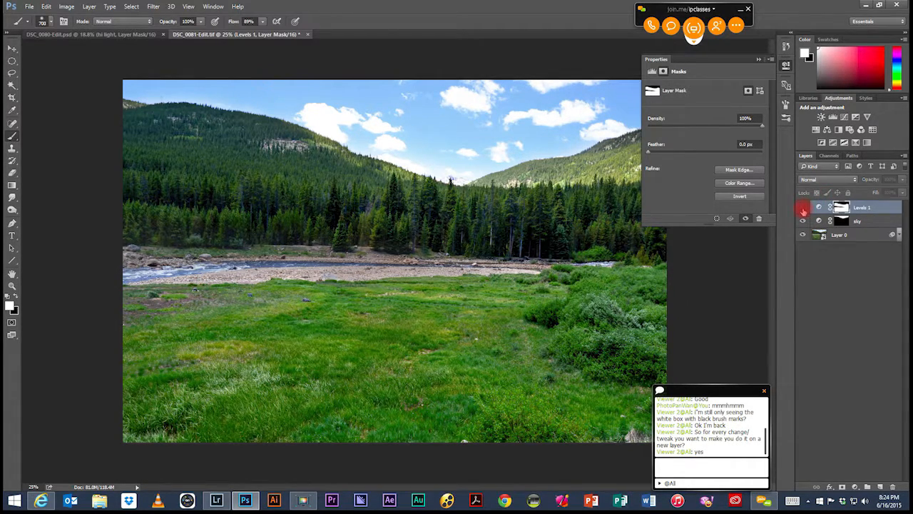
Step: Toggle the Levels layer's visibility several times to compare the landscape with and without the adjustment
click(804, 209)
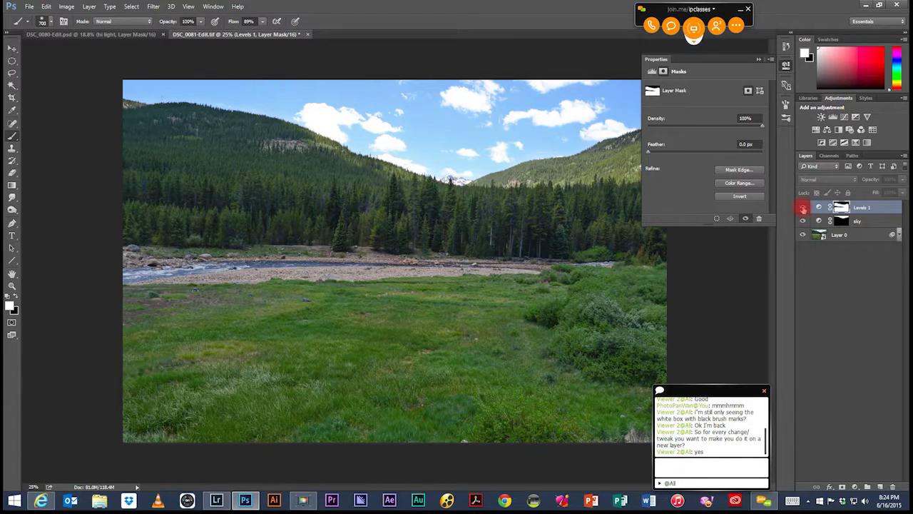
click(802, 209)
click(803, 209)
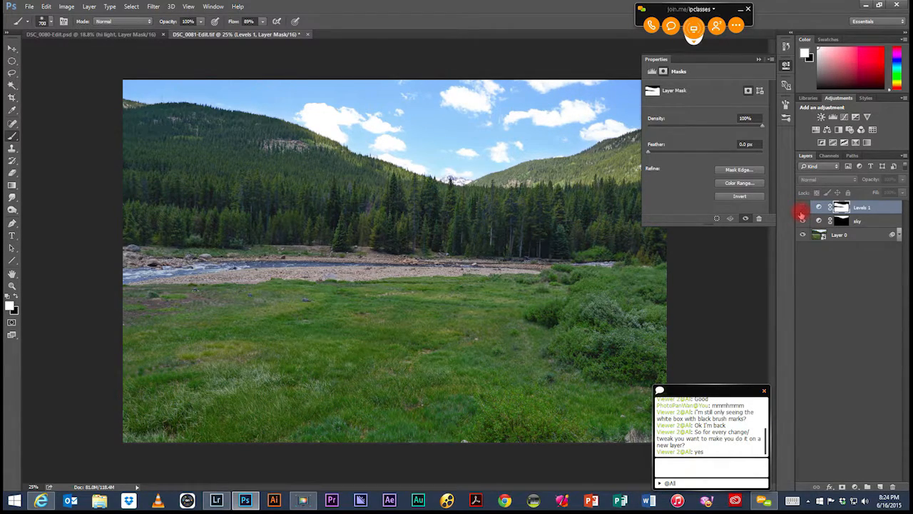
click(803, 209)
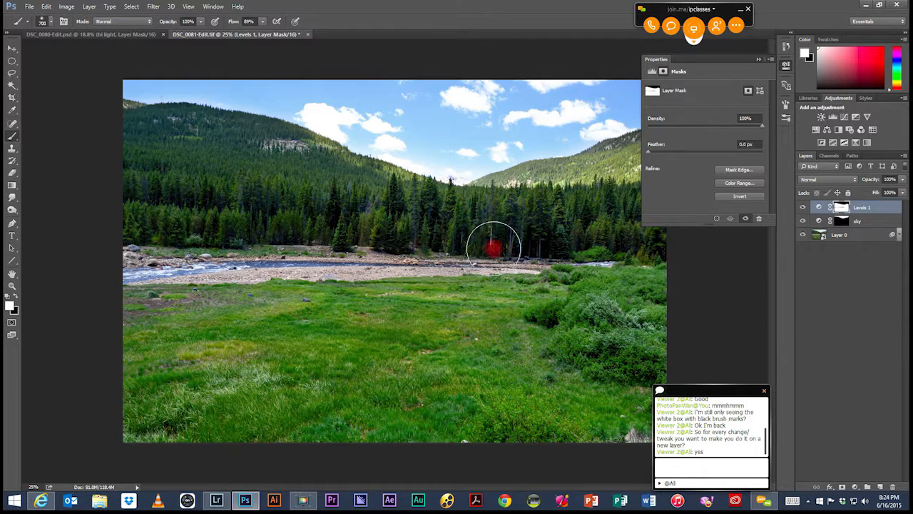
Step: Paint the remaining dark patches of the land white on the Levels layer's mask
click(136, 276)
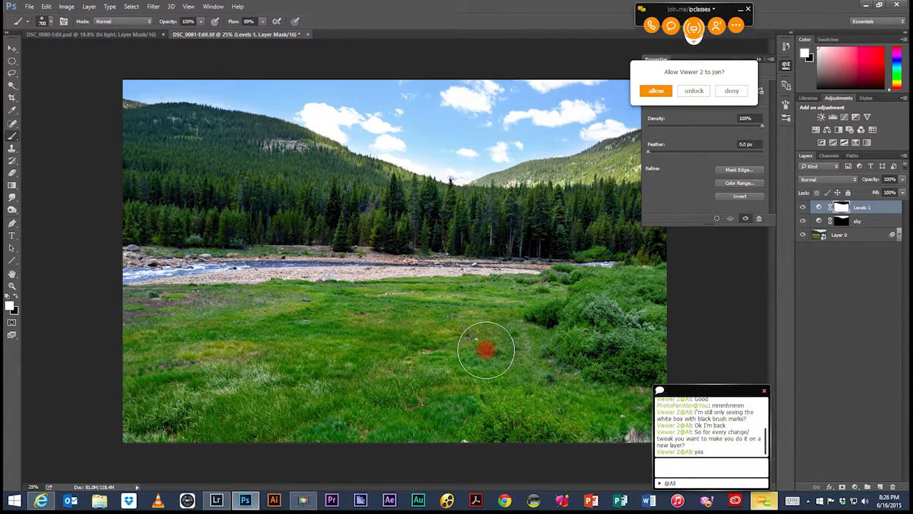
Step: Allow the waiting viewer to join the join.me session
click(651, 91)
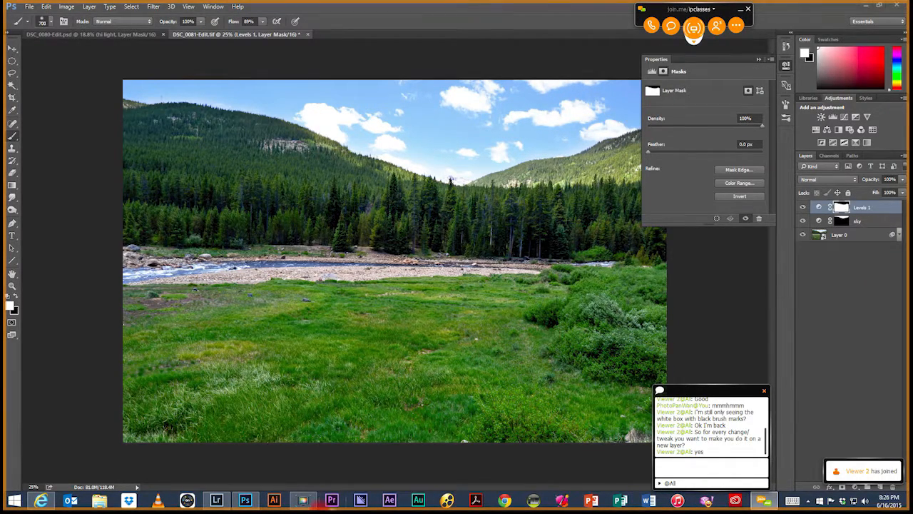